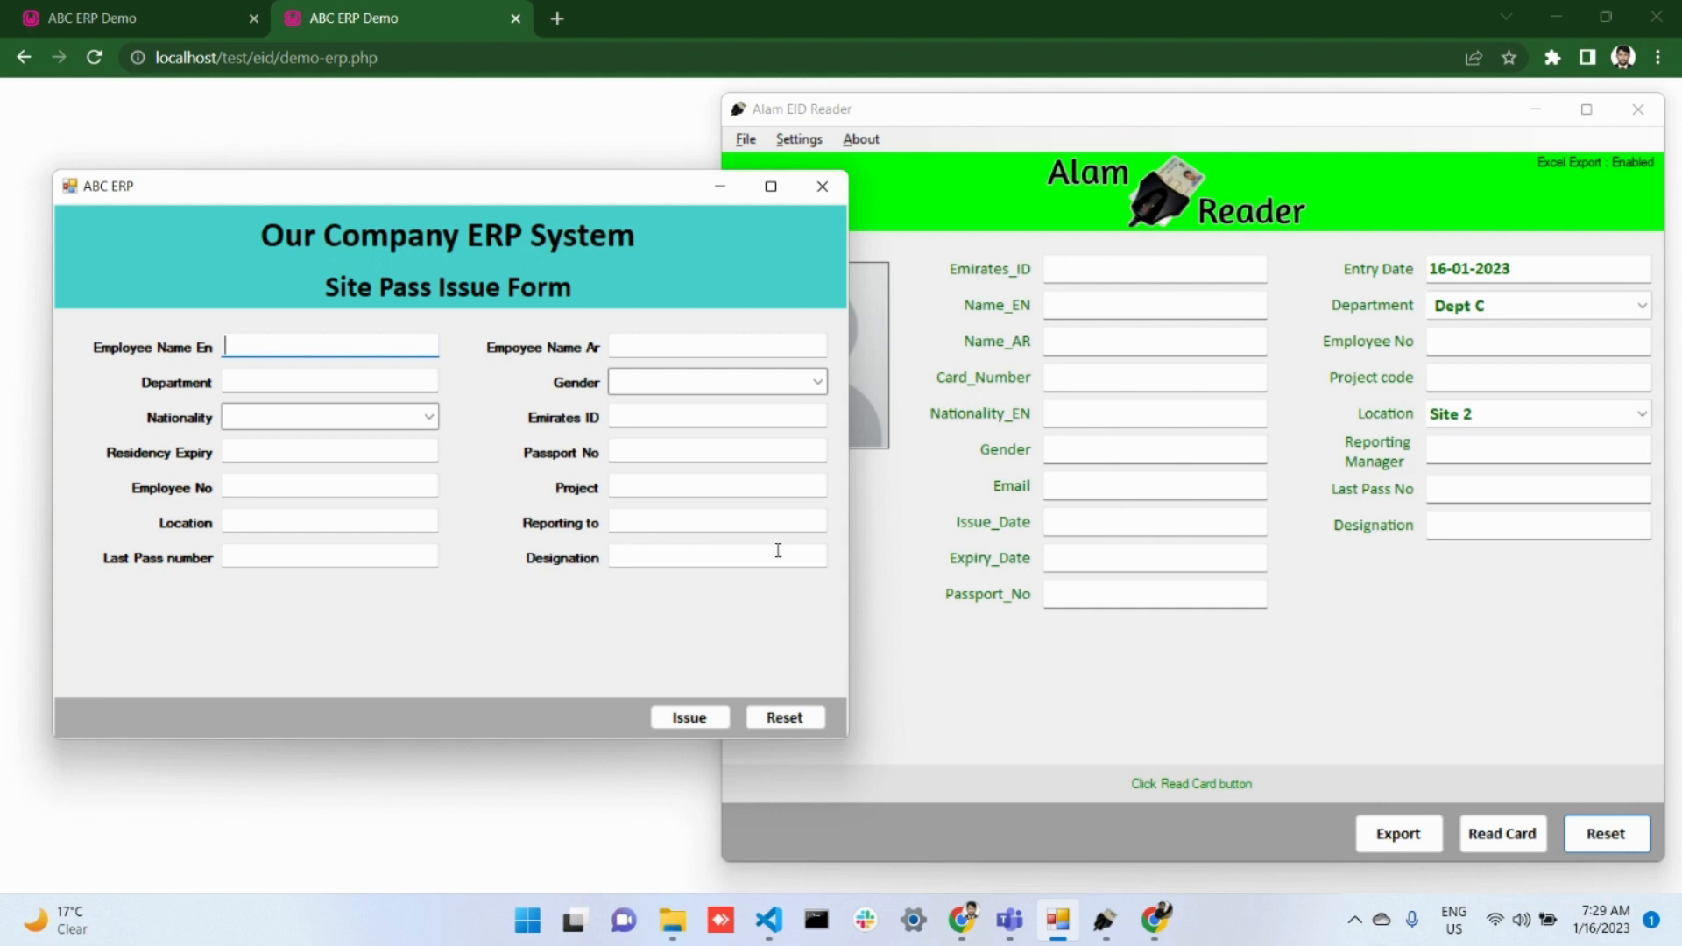
click(894, 640)
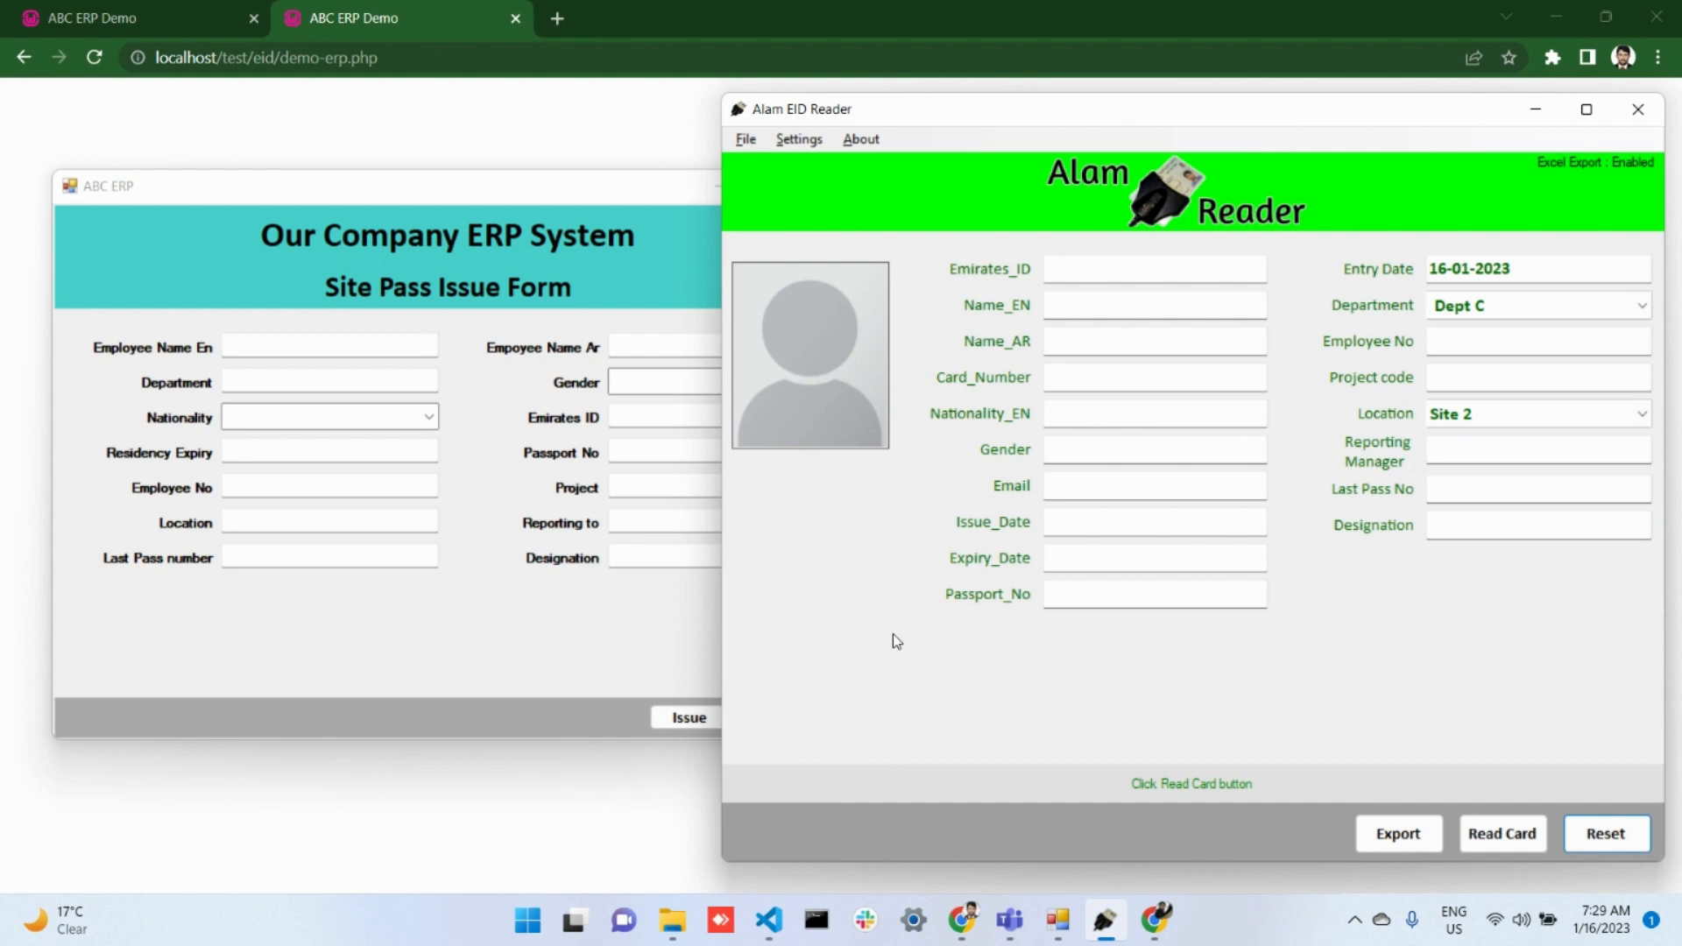
click(657, 351)
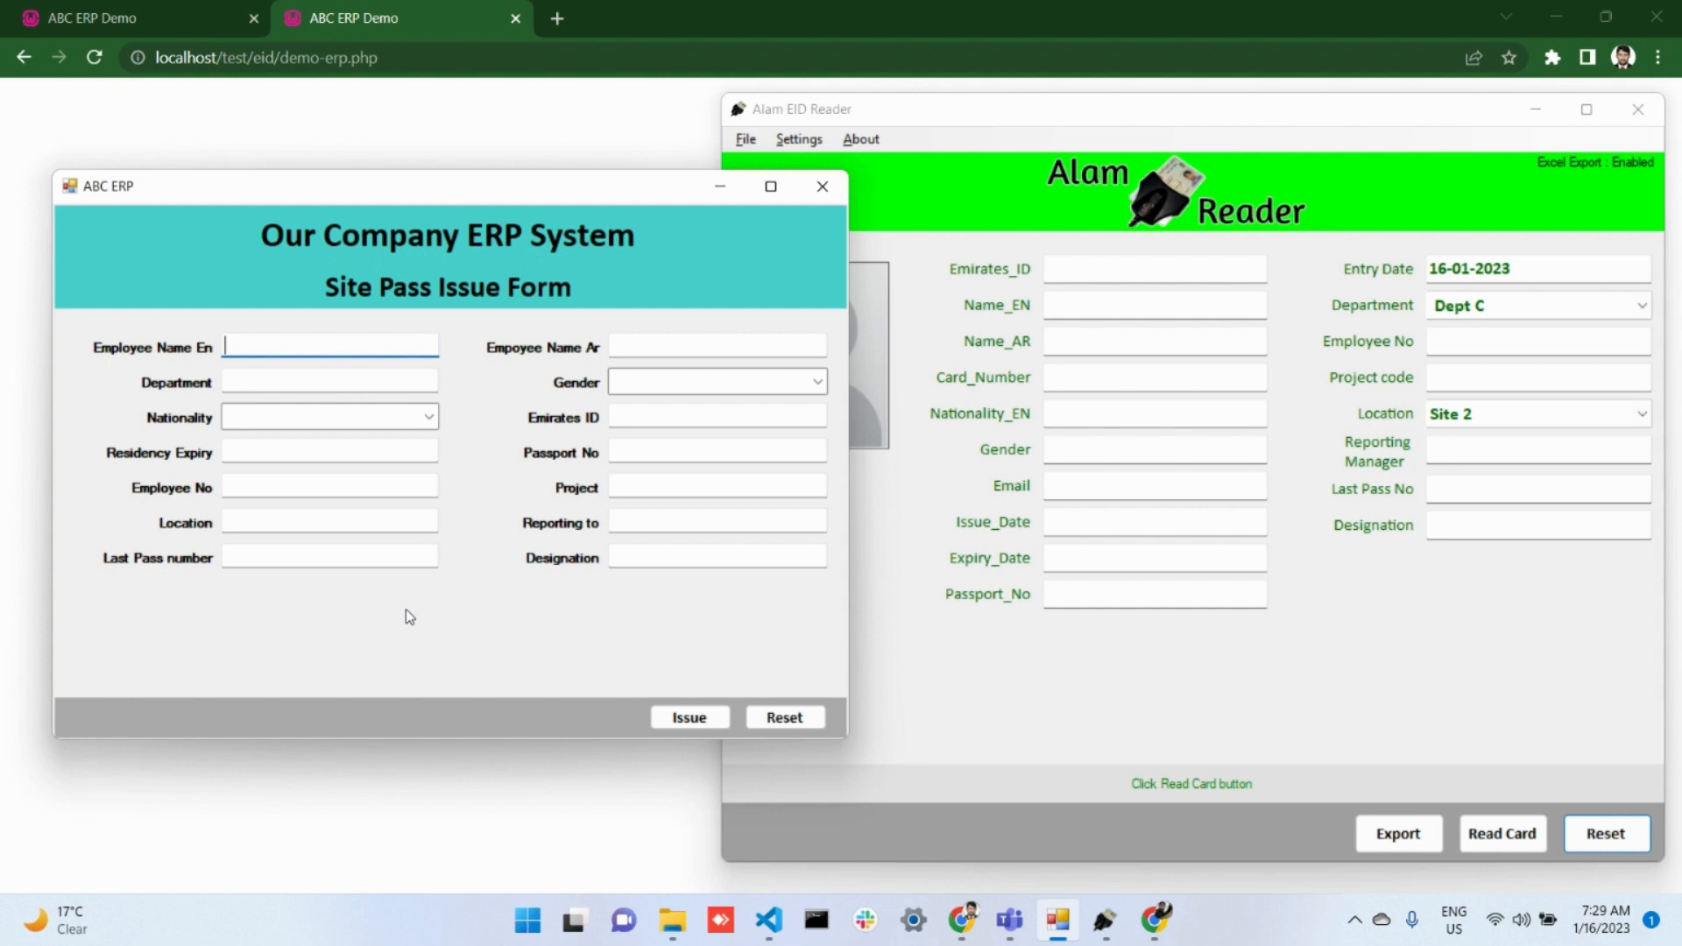
Enable the Send Keys feature in the EID reader's settings, save the change and close the settings
click(893, 643)
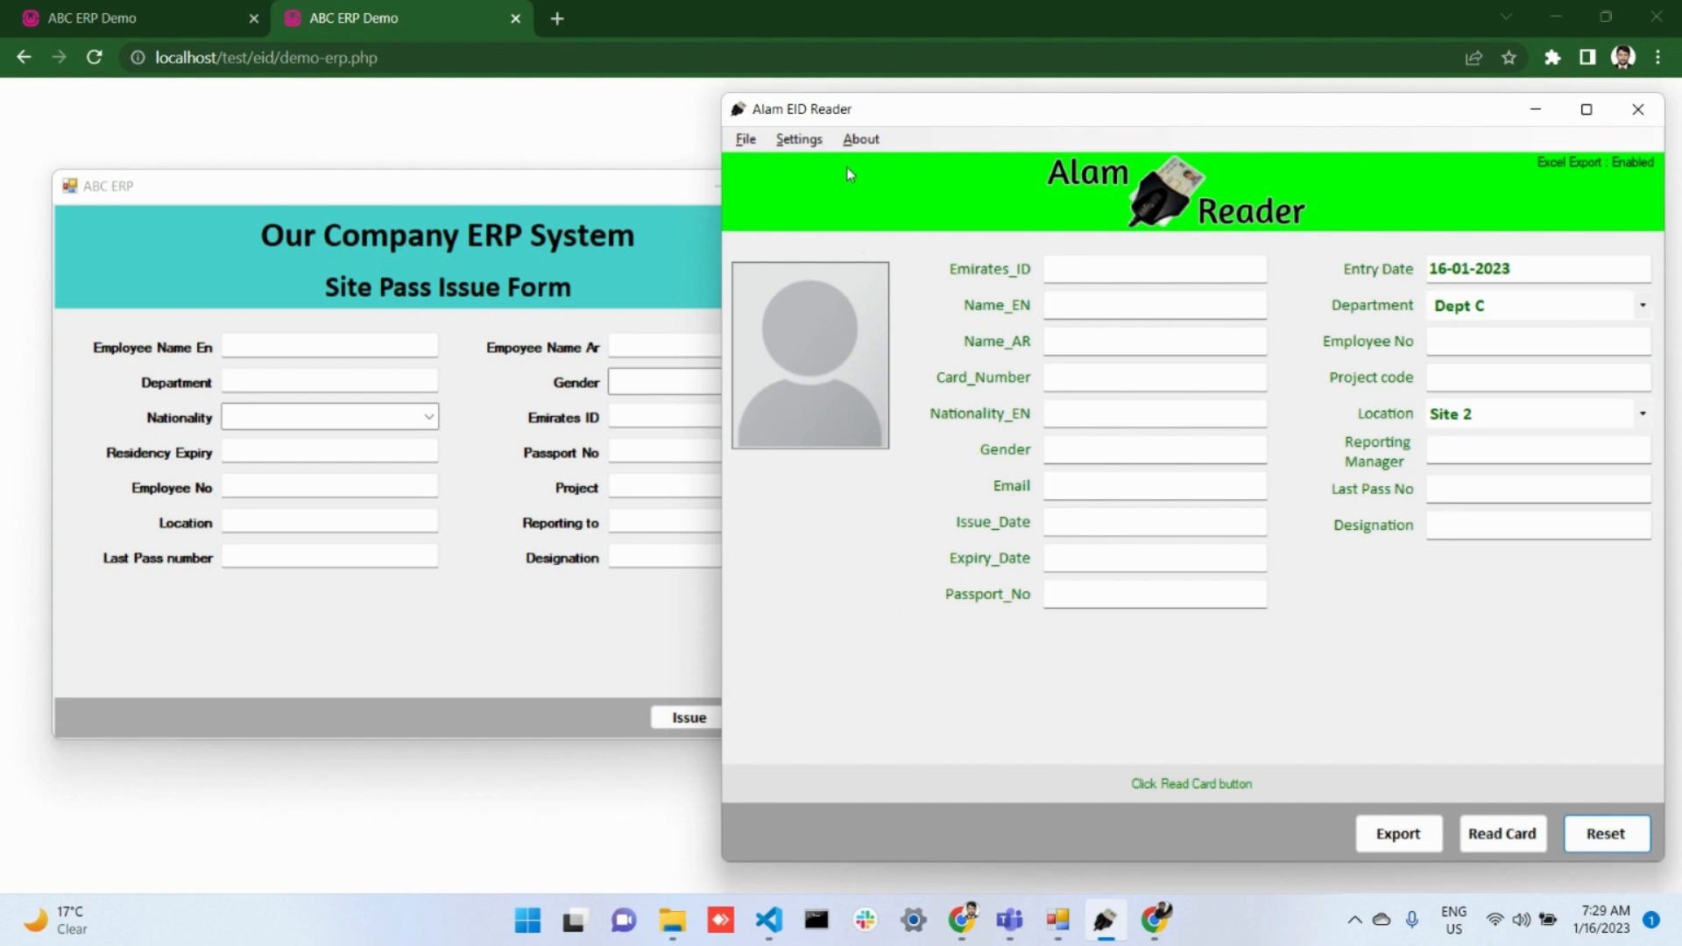
click(818, 149)
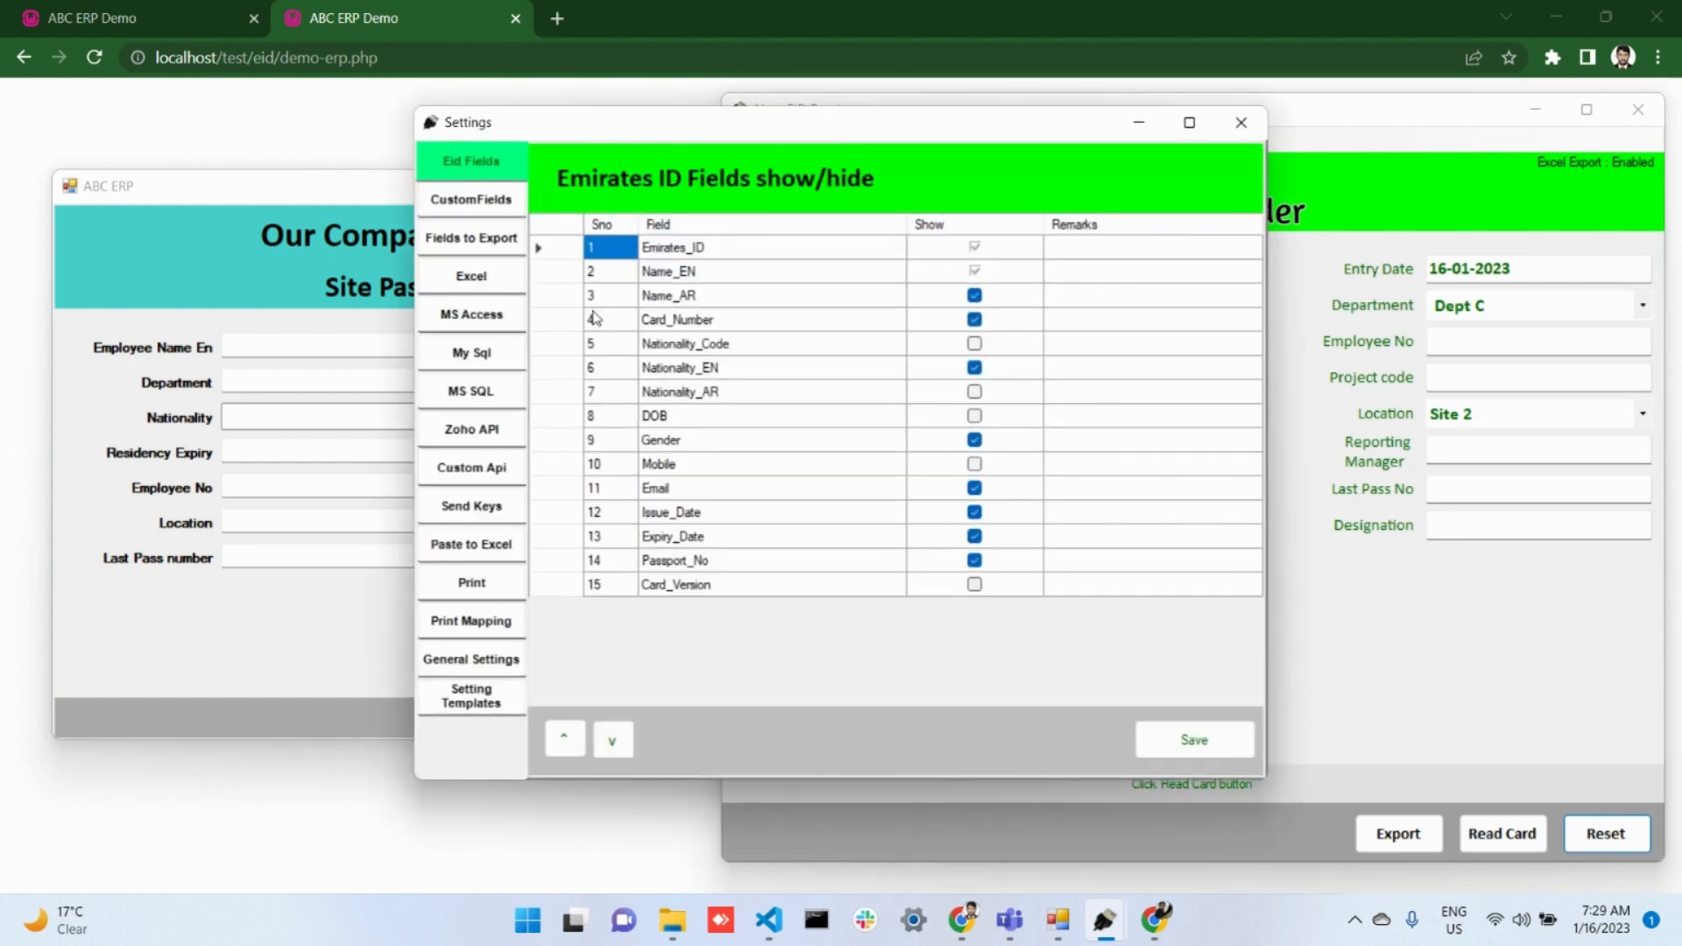
click(471, 511)
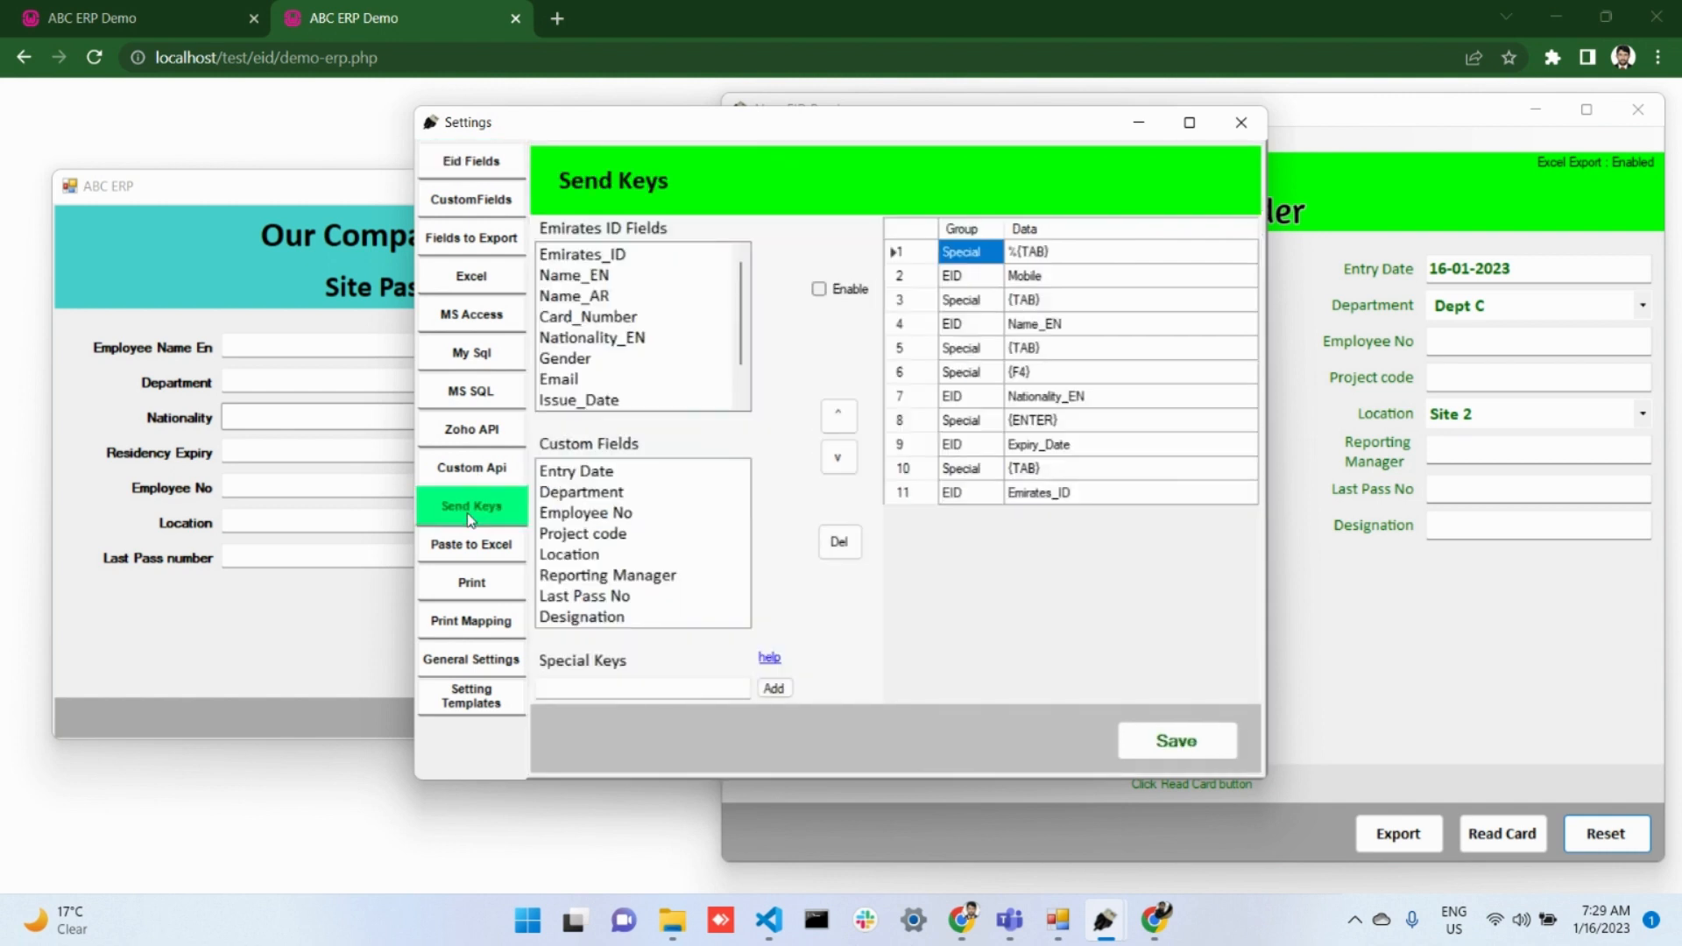
click(847, 289)
click(1175, 743)
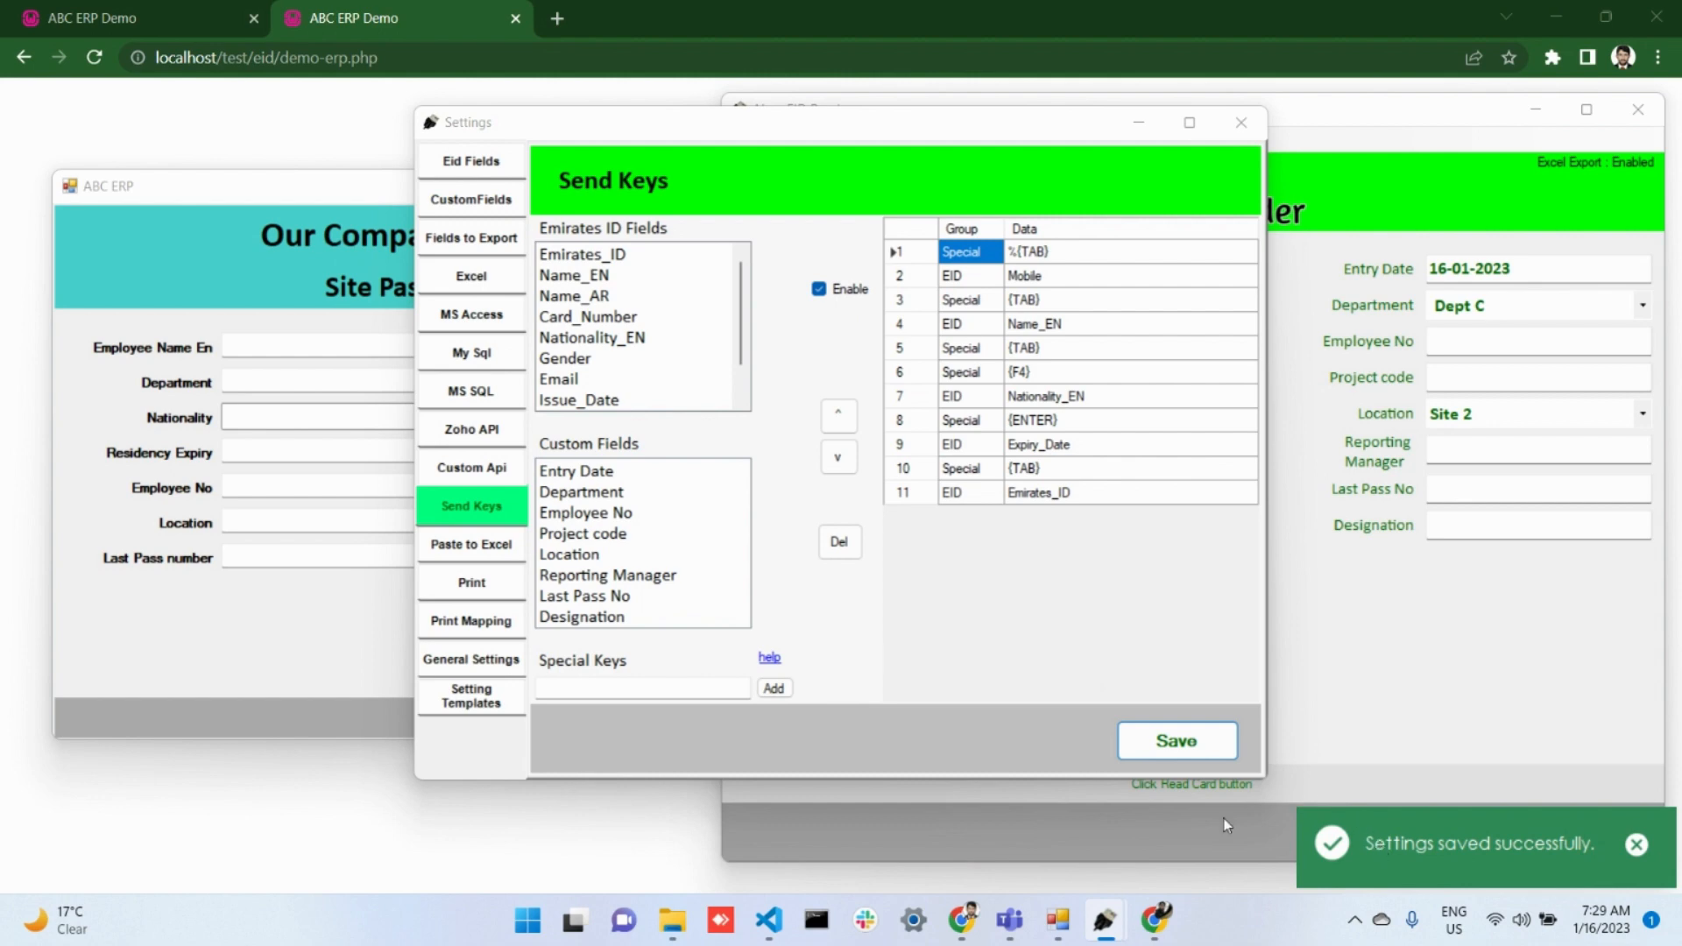
click(1635, 845)
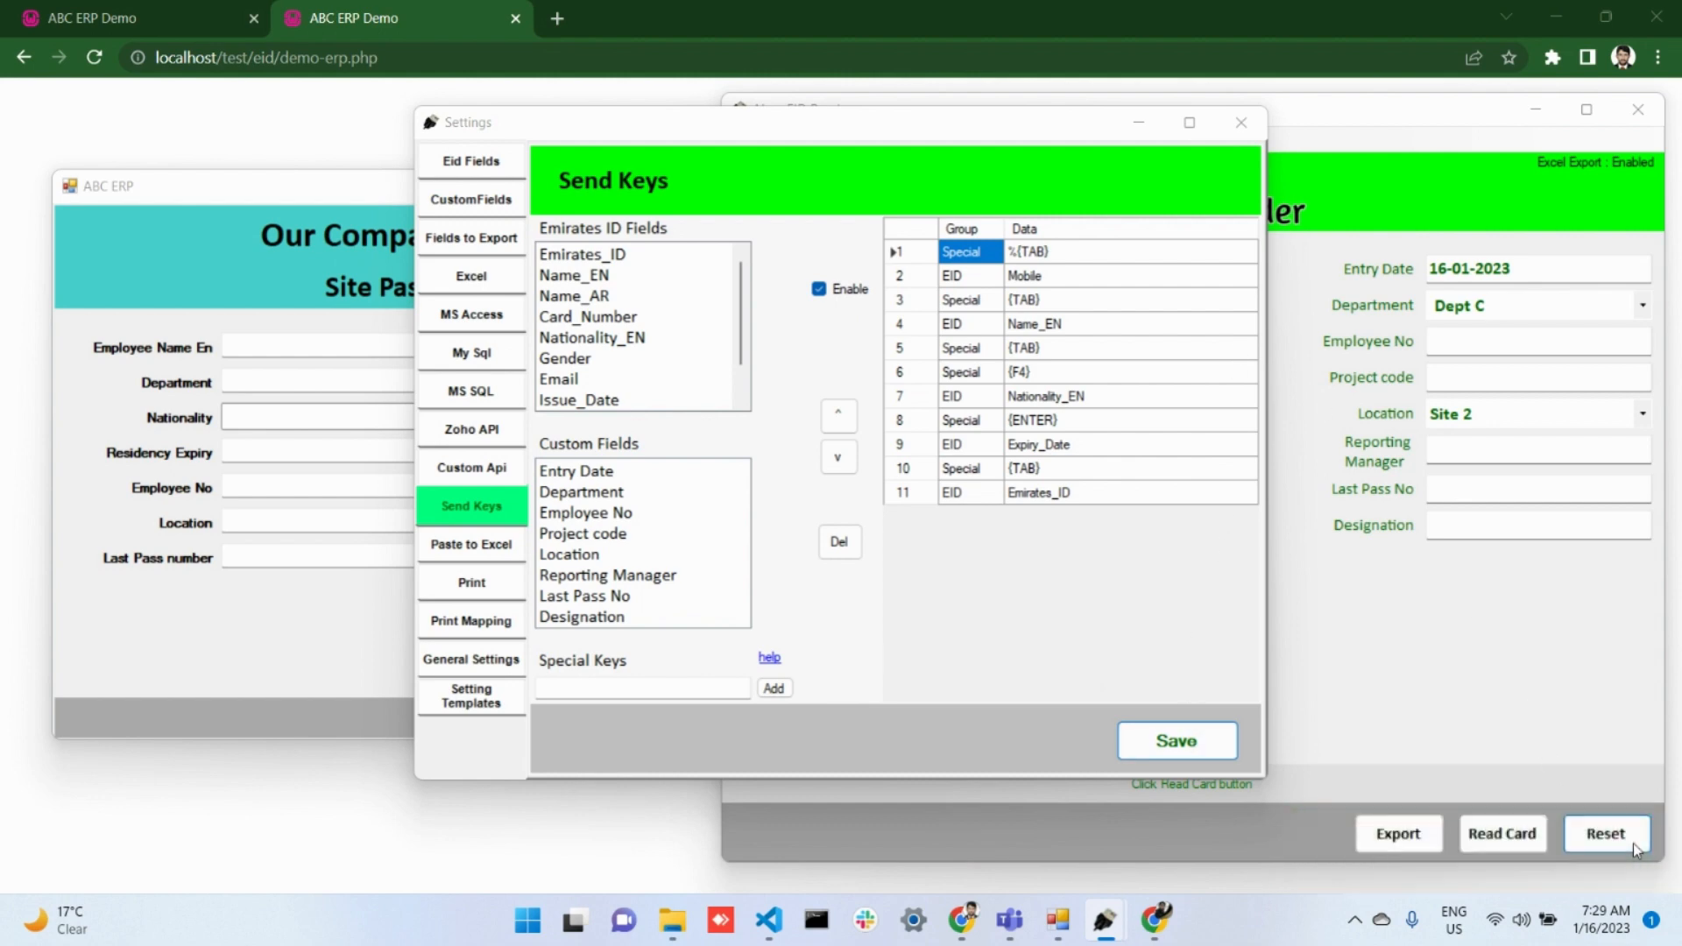
click(1240, 124)
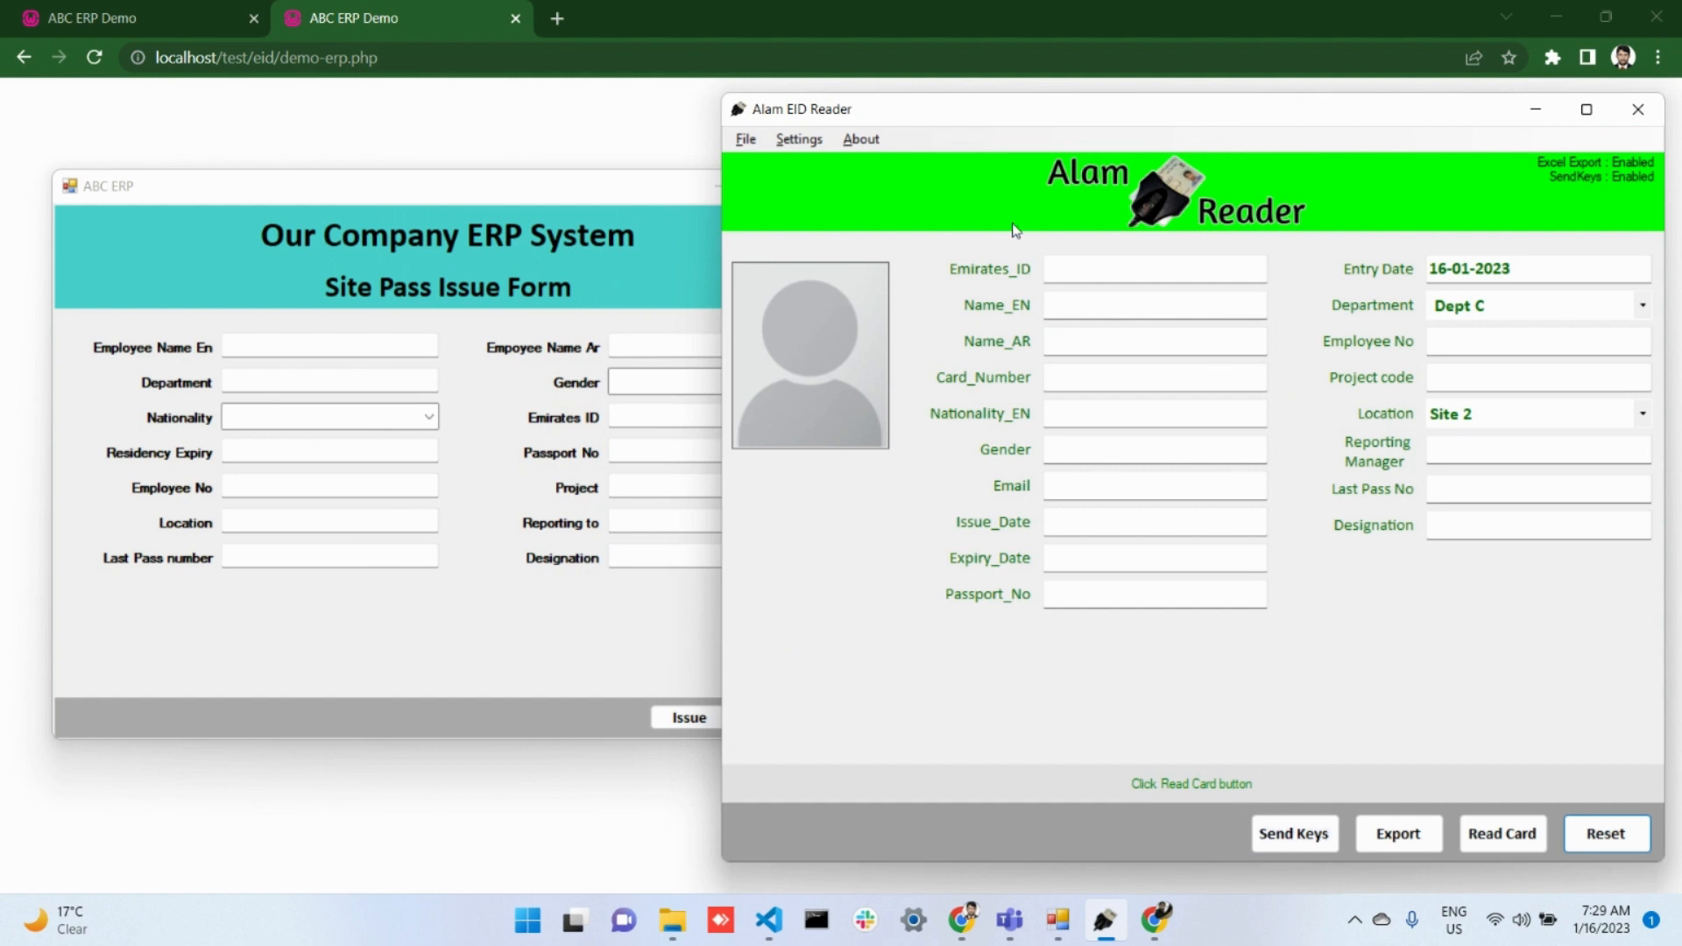
Reopen the Send Keys settings and delete every entry in the key sequence below the initial %{TAB}
click(799, 141)
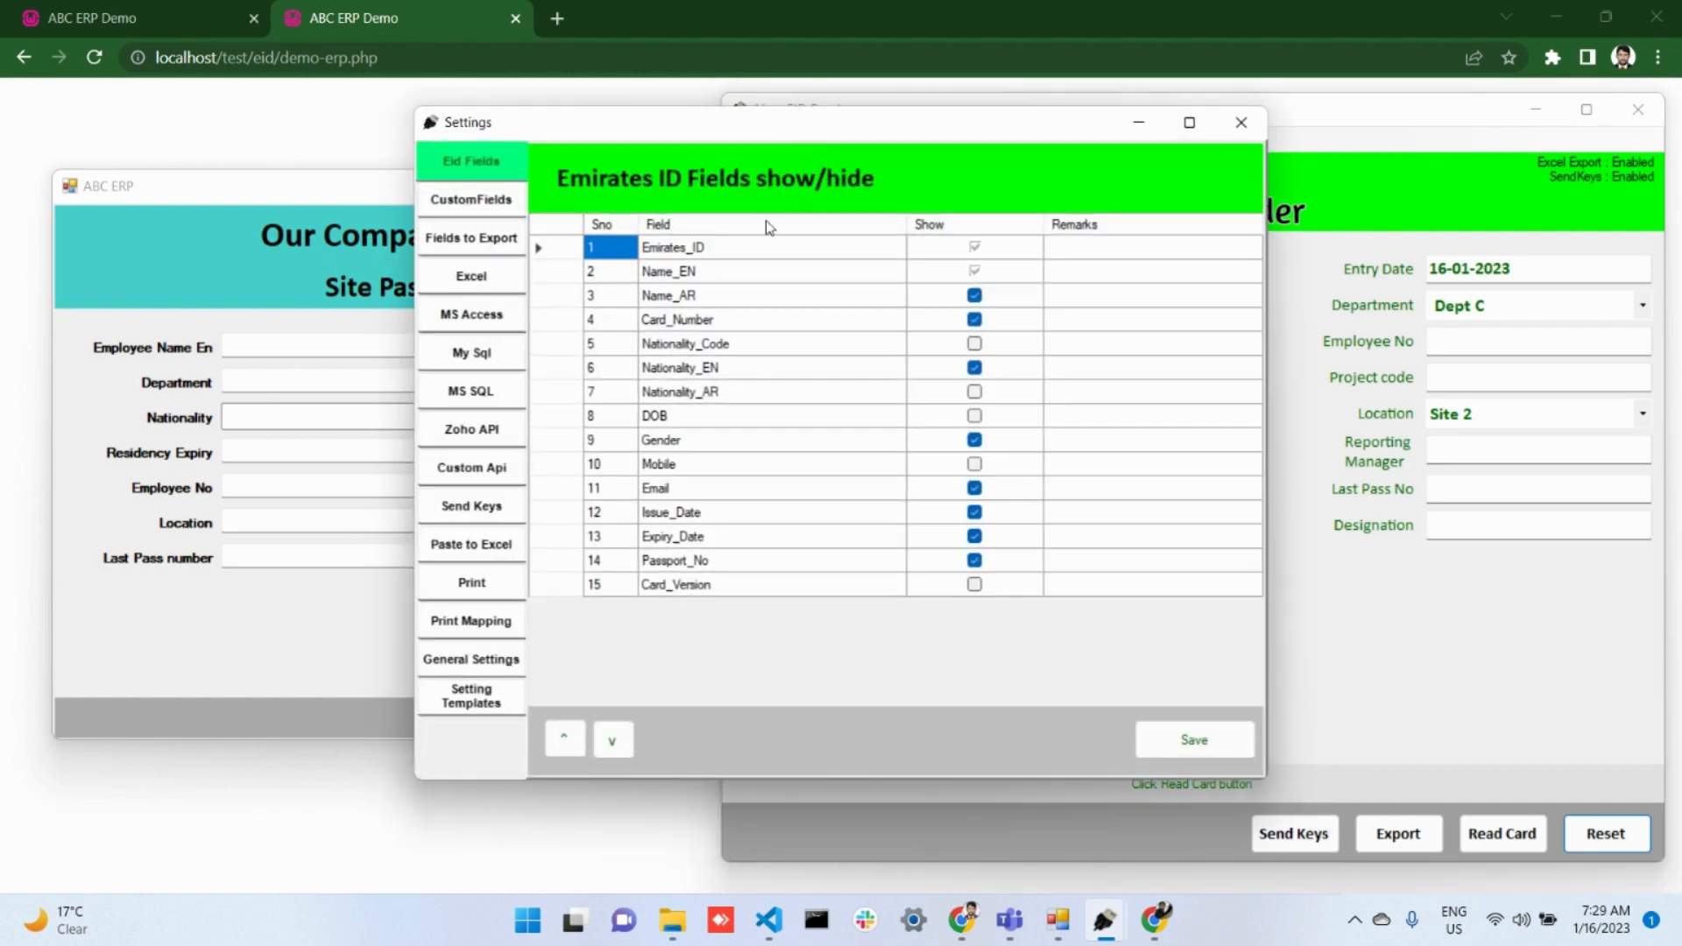
click(492, 508)
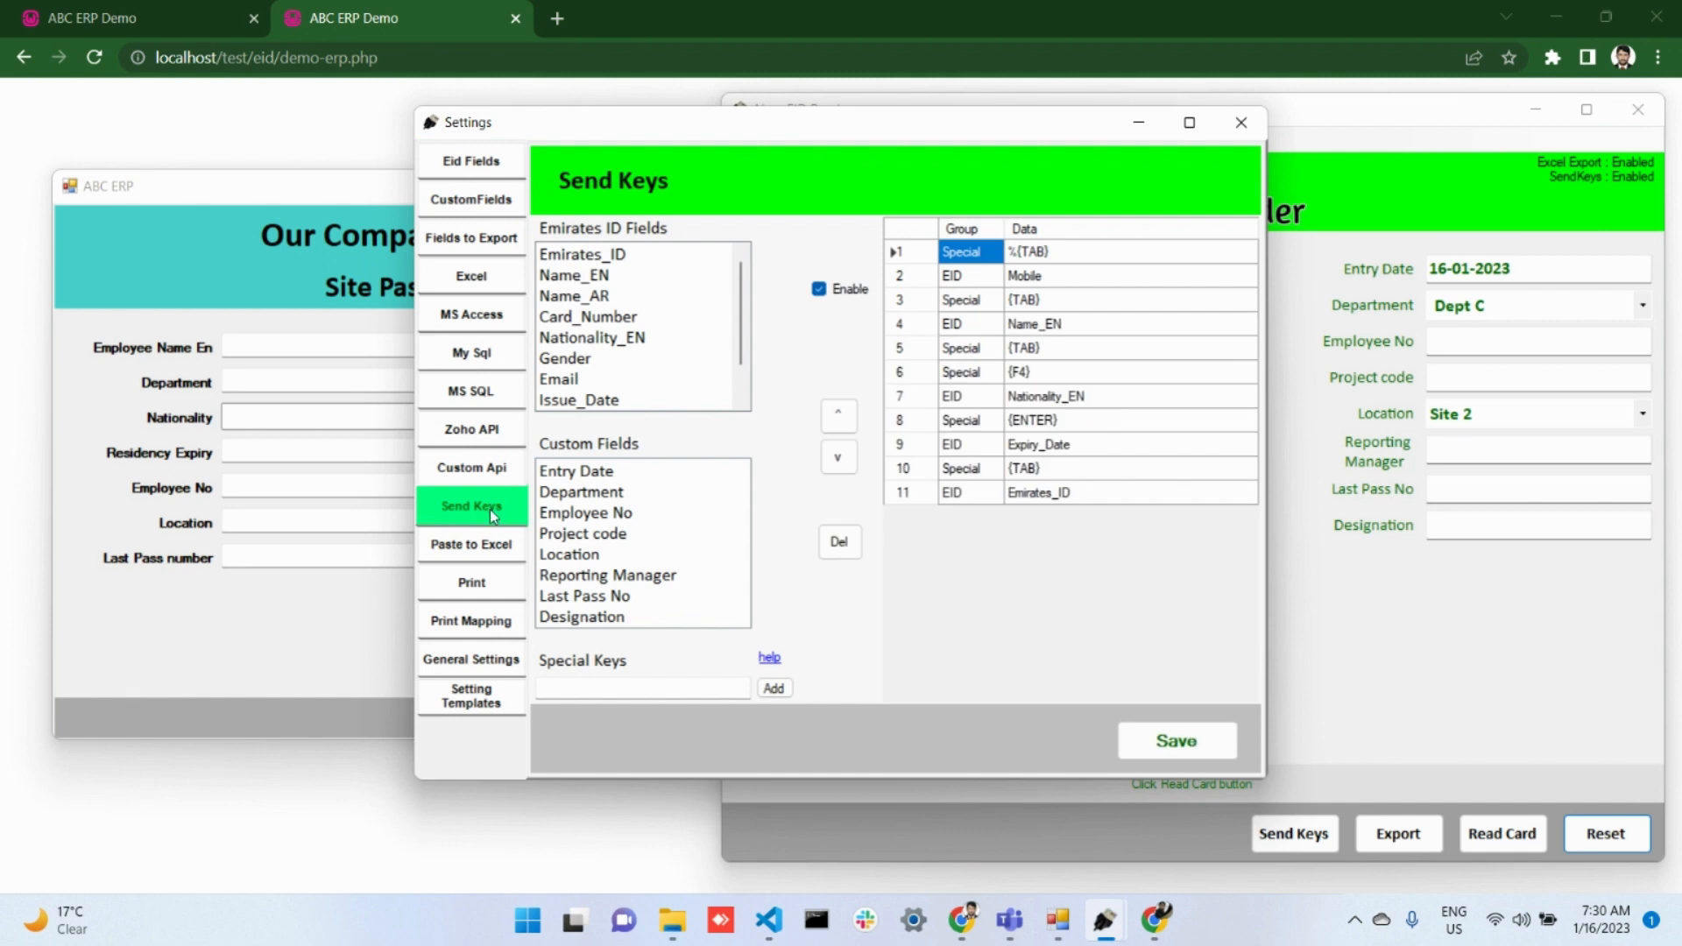
click(1038, 472)
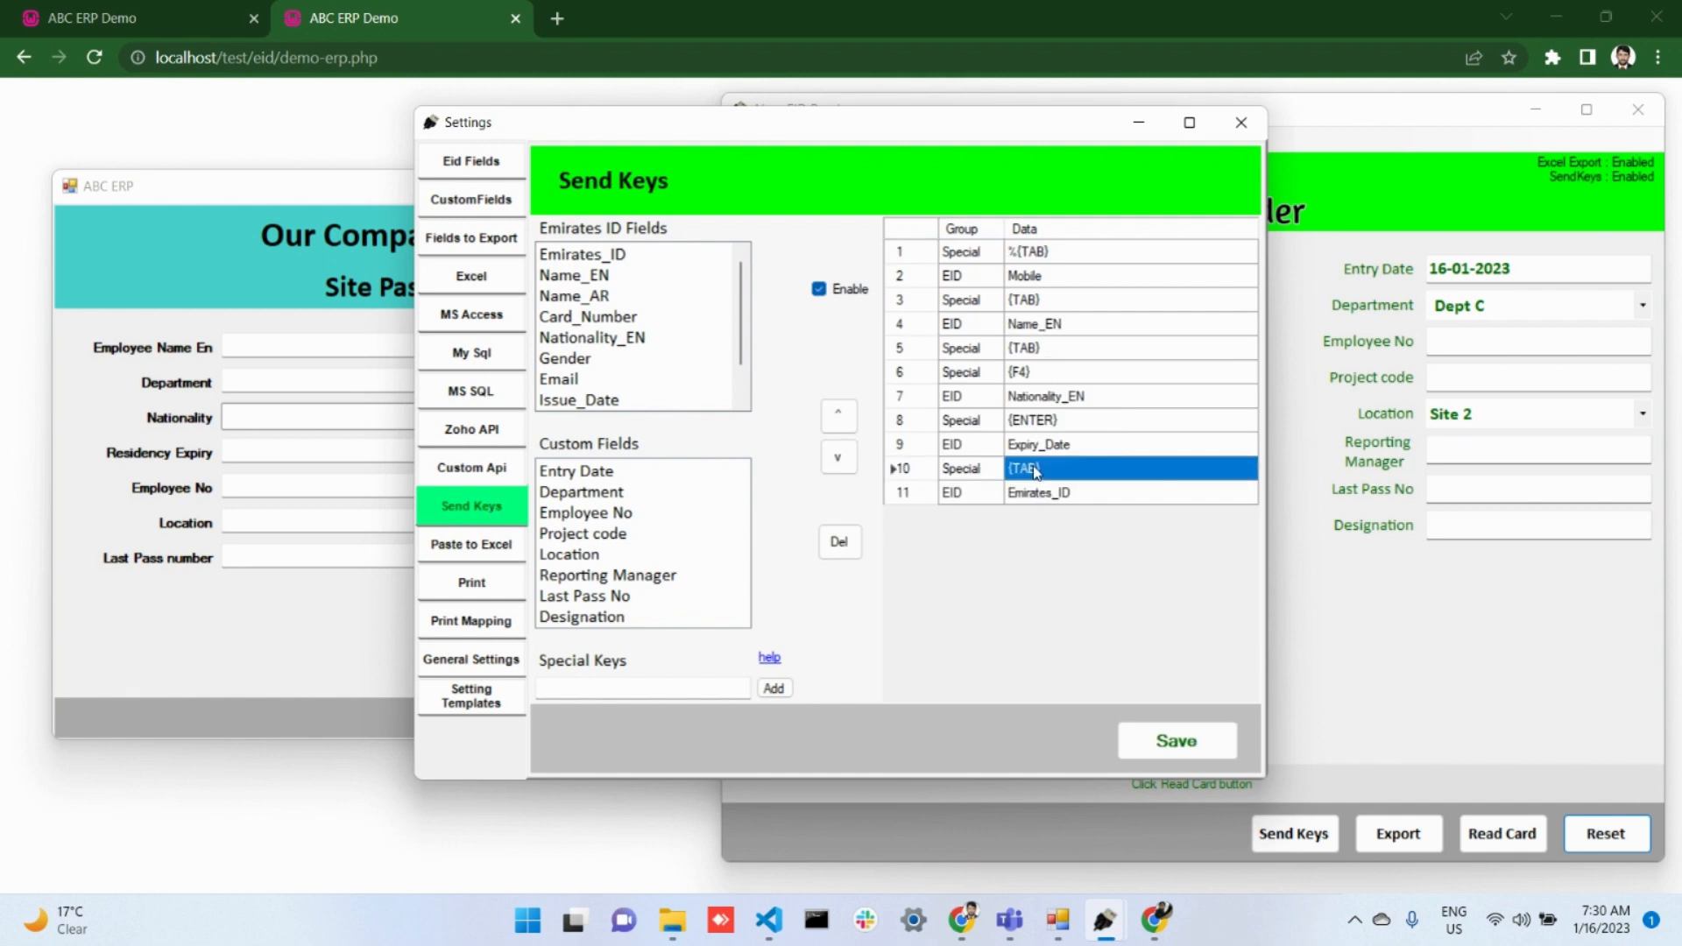
click(1051, 422)
click(1039, 252)
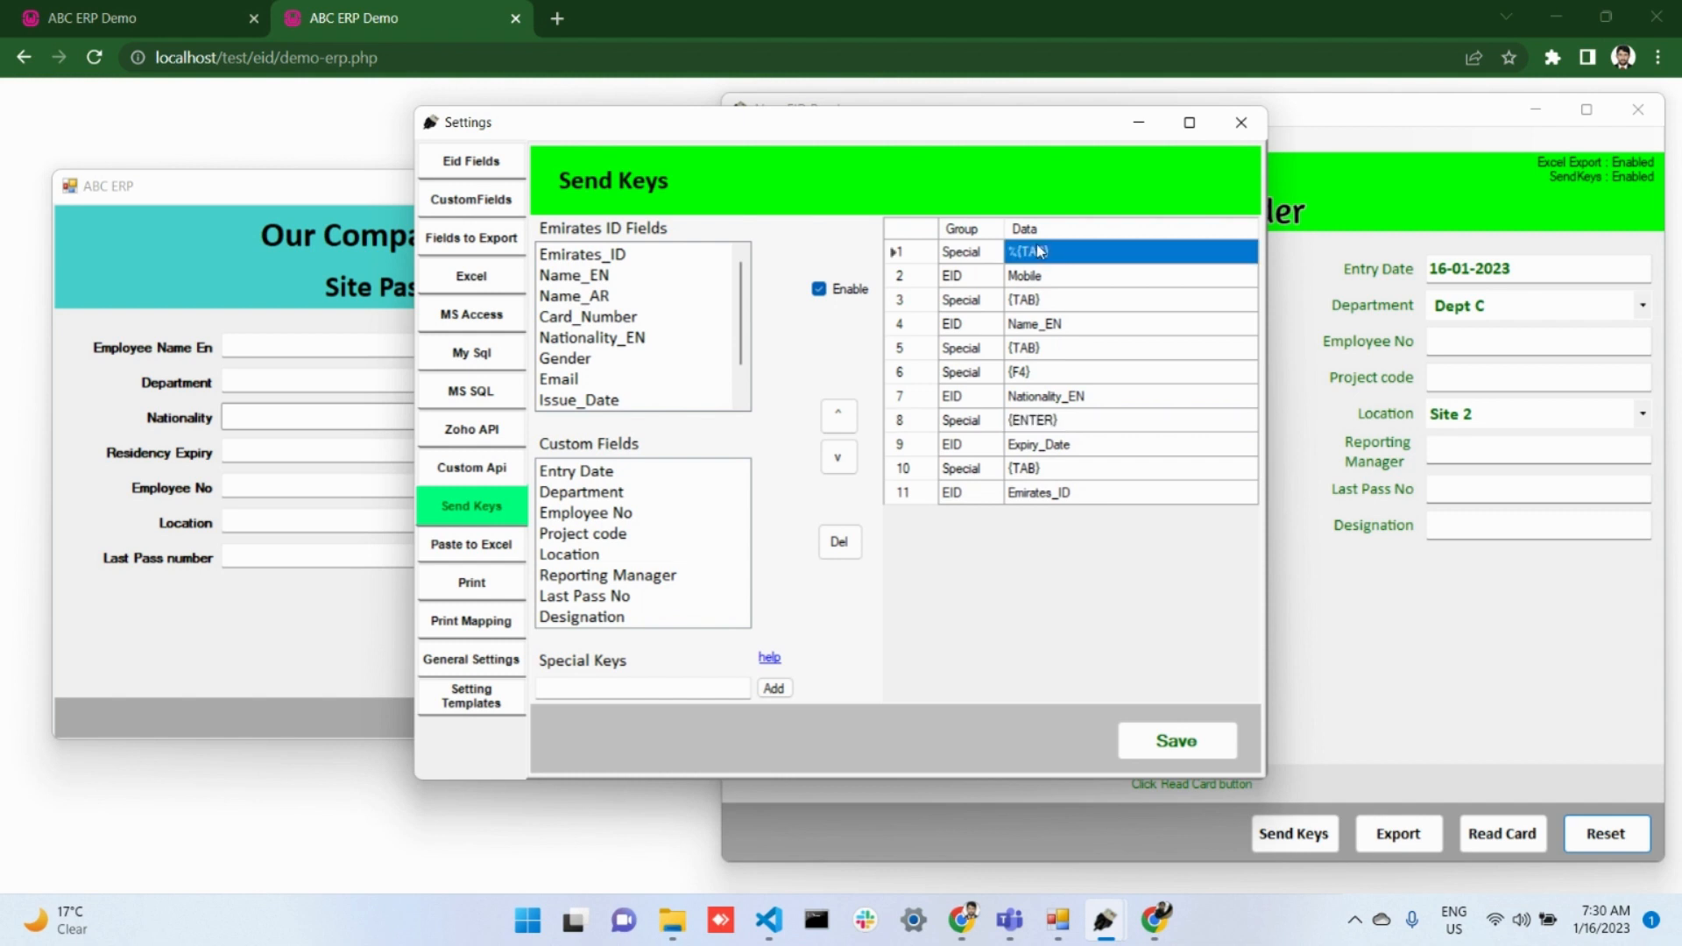
click(911, 279)
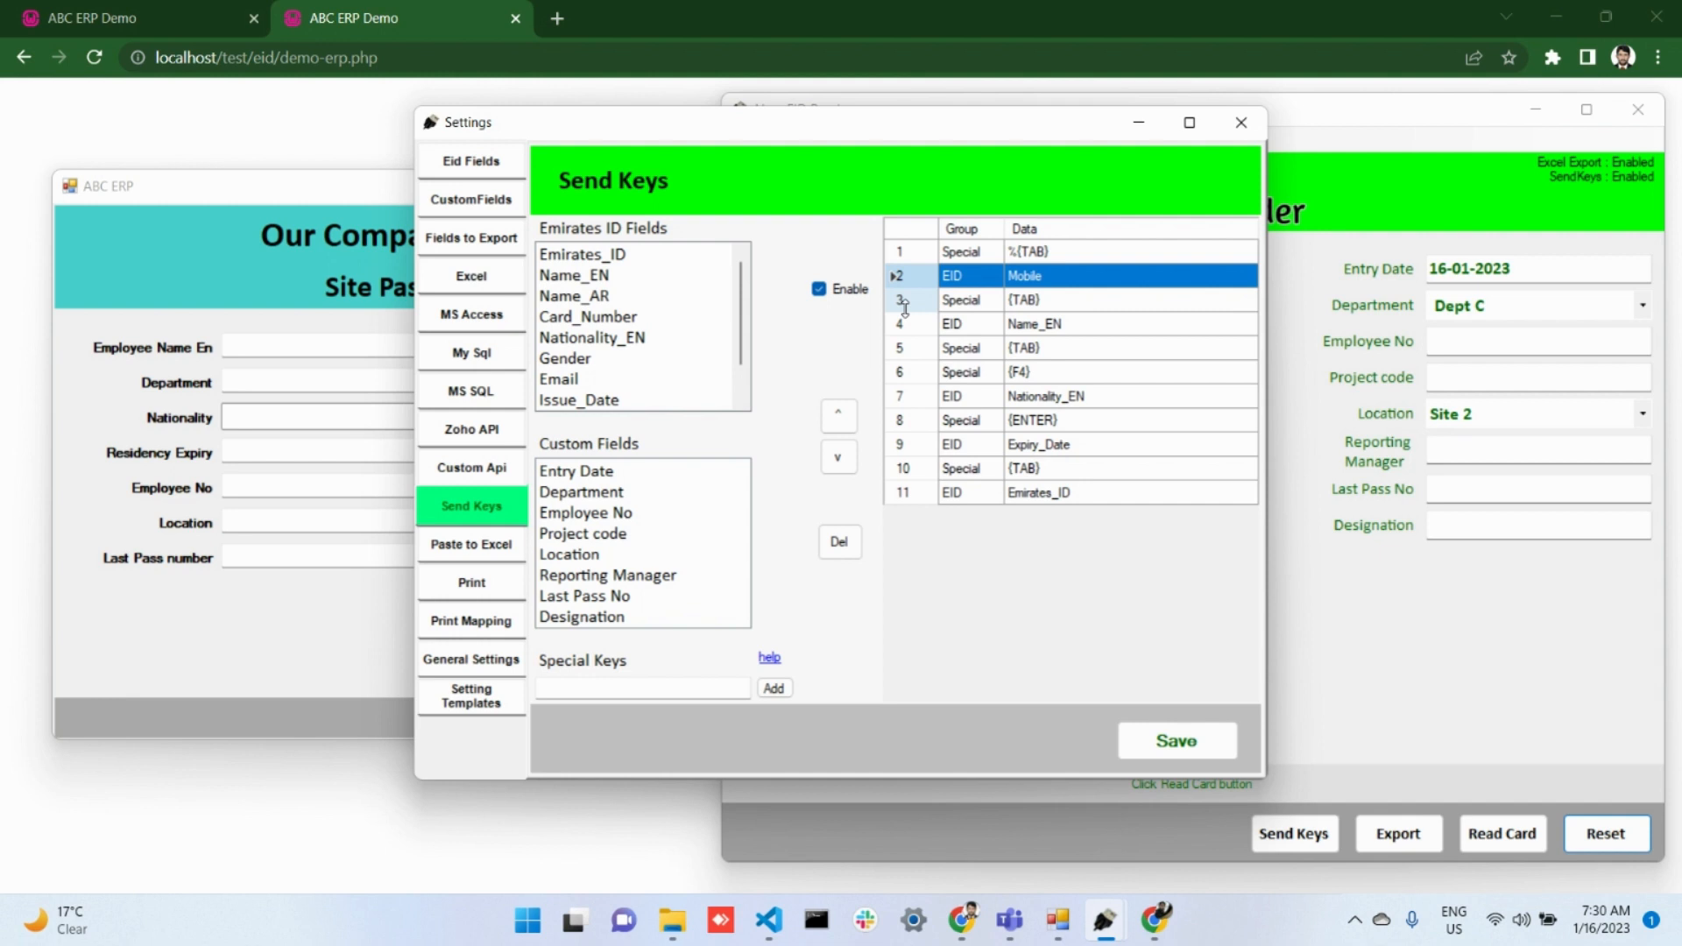
click(841, 543)
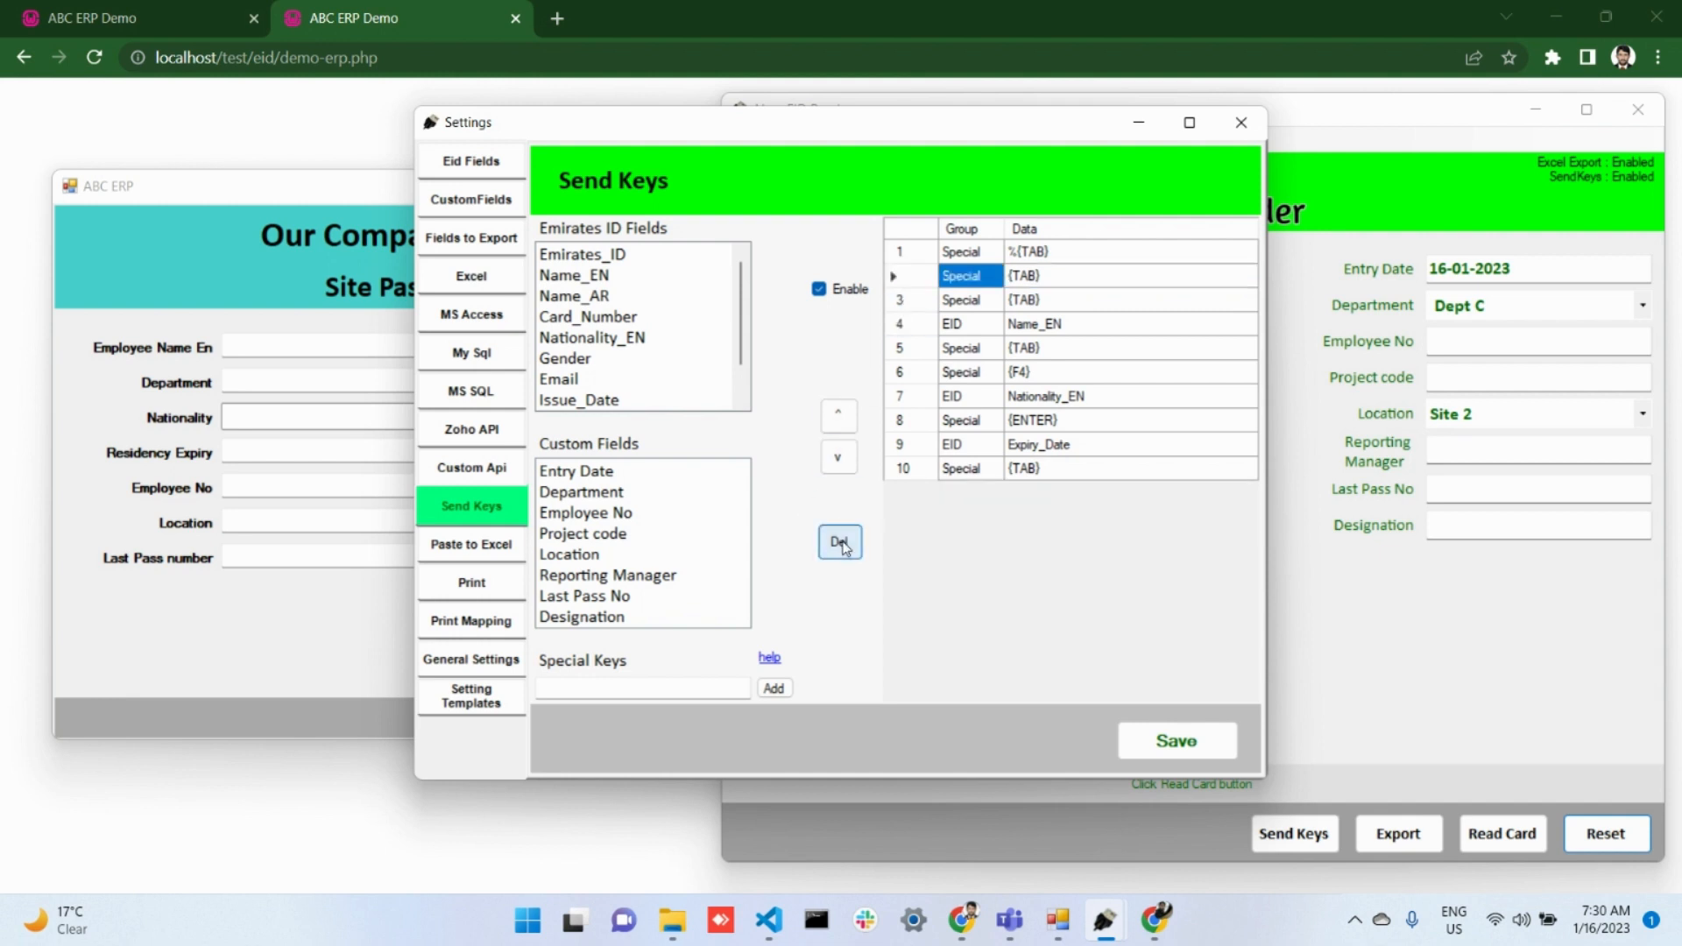
click(840, 542)
click(840, 543)
click(840, 542)
click(840, 542)
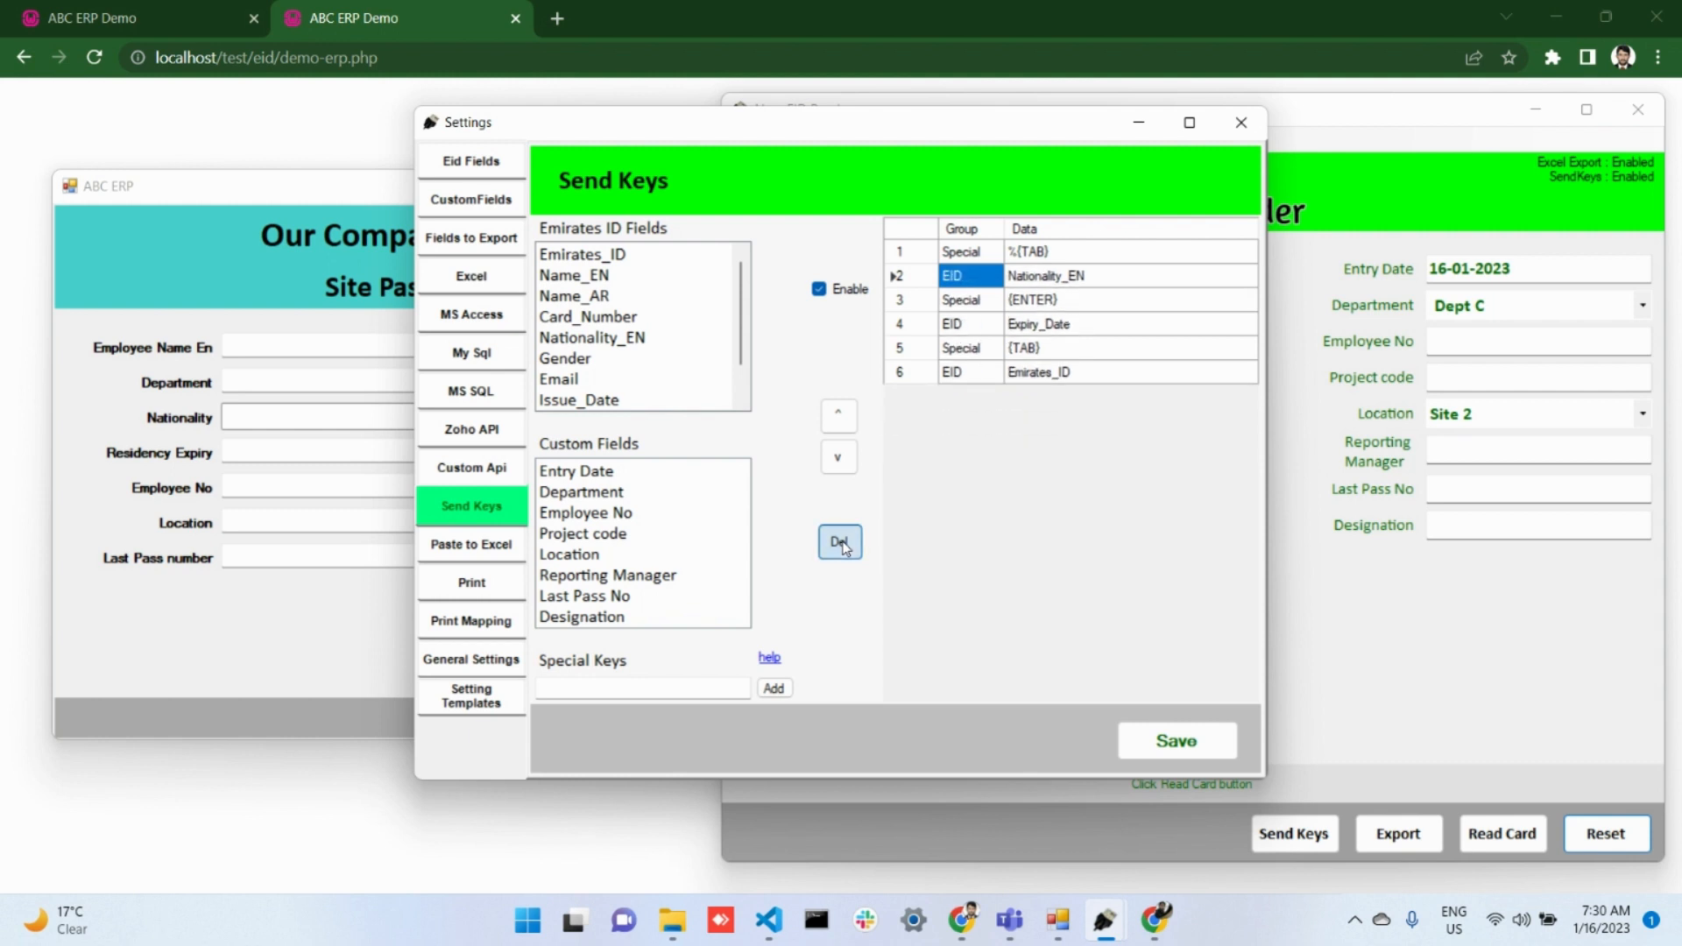
click(841, 543)
click(841, 543)
click(842, 543)
click(845, 543)
click(849, 543)
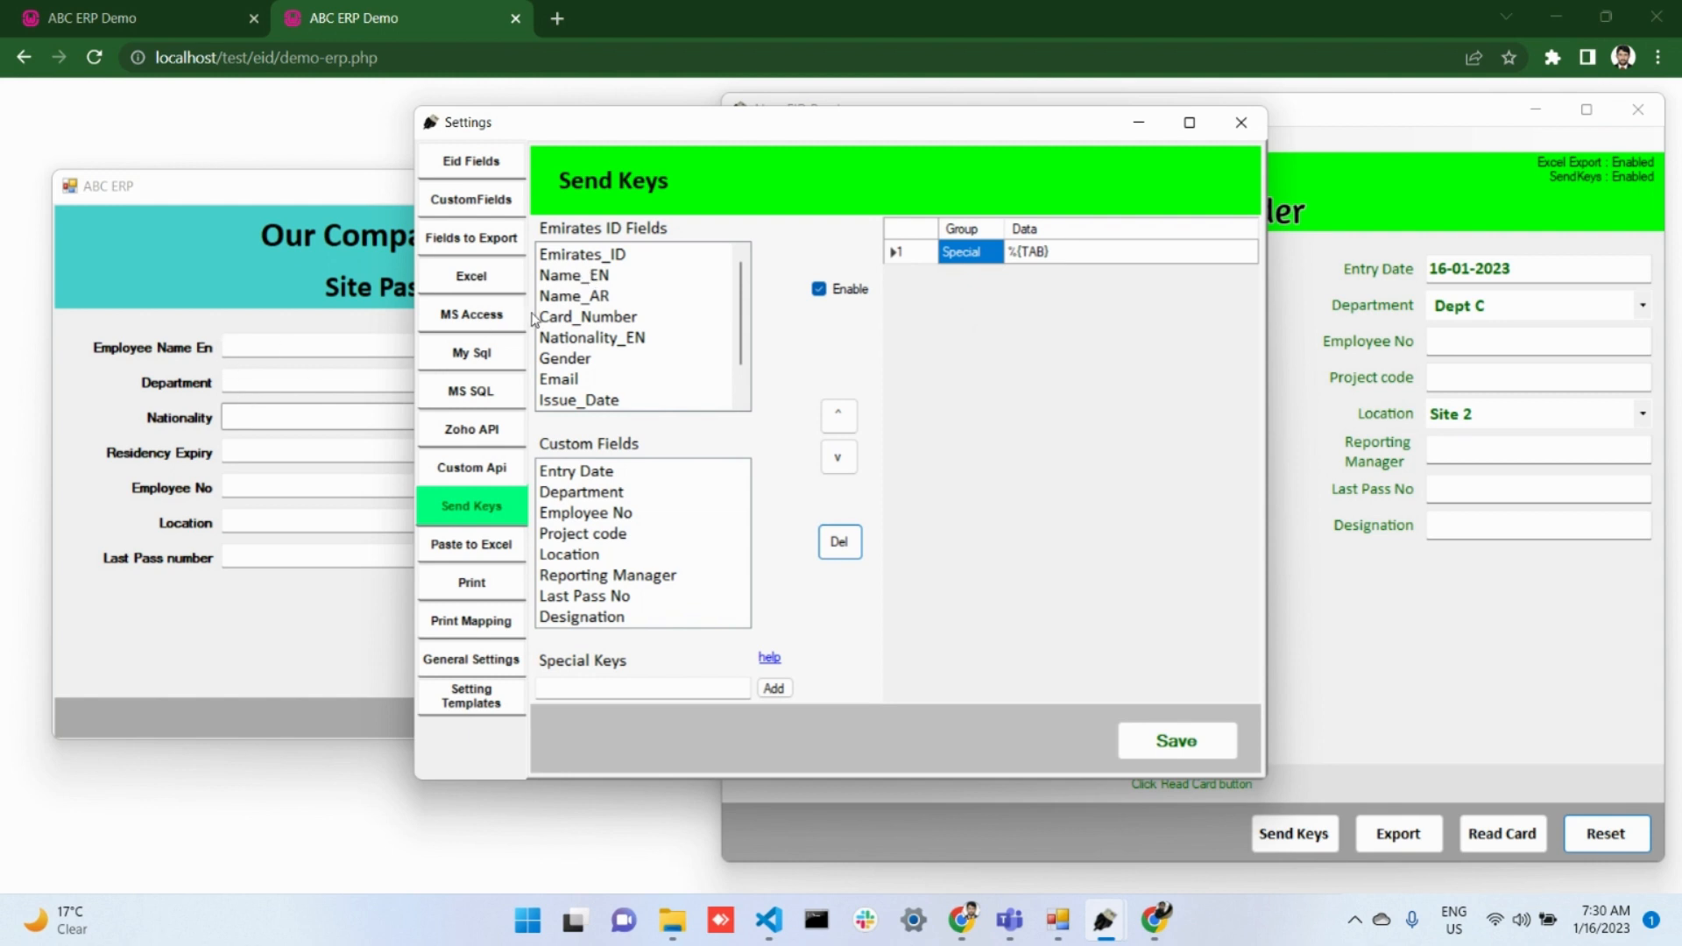
Append Name_EN, Name_AR, Department, Gender and Nationality_EN to the key sequence in that order, keeping the ERP form in view
double_click(589, 281)
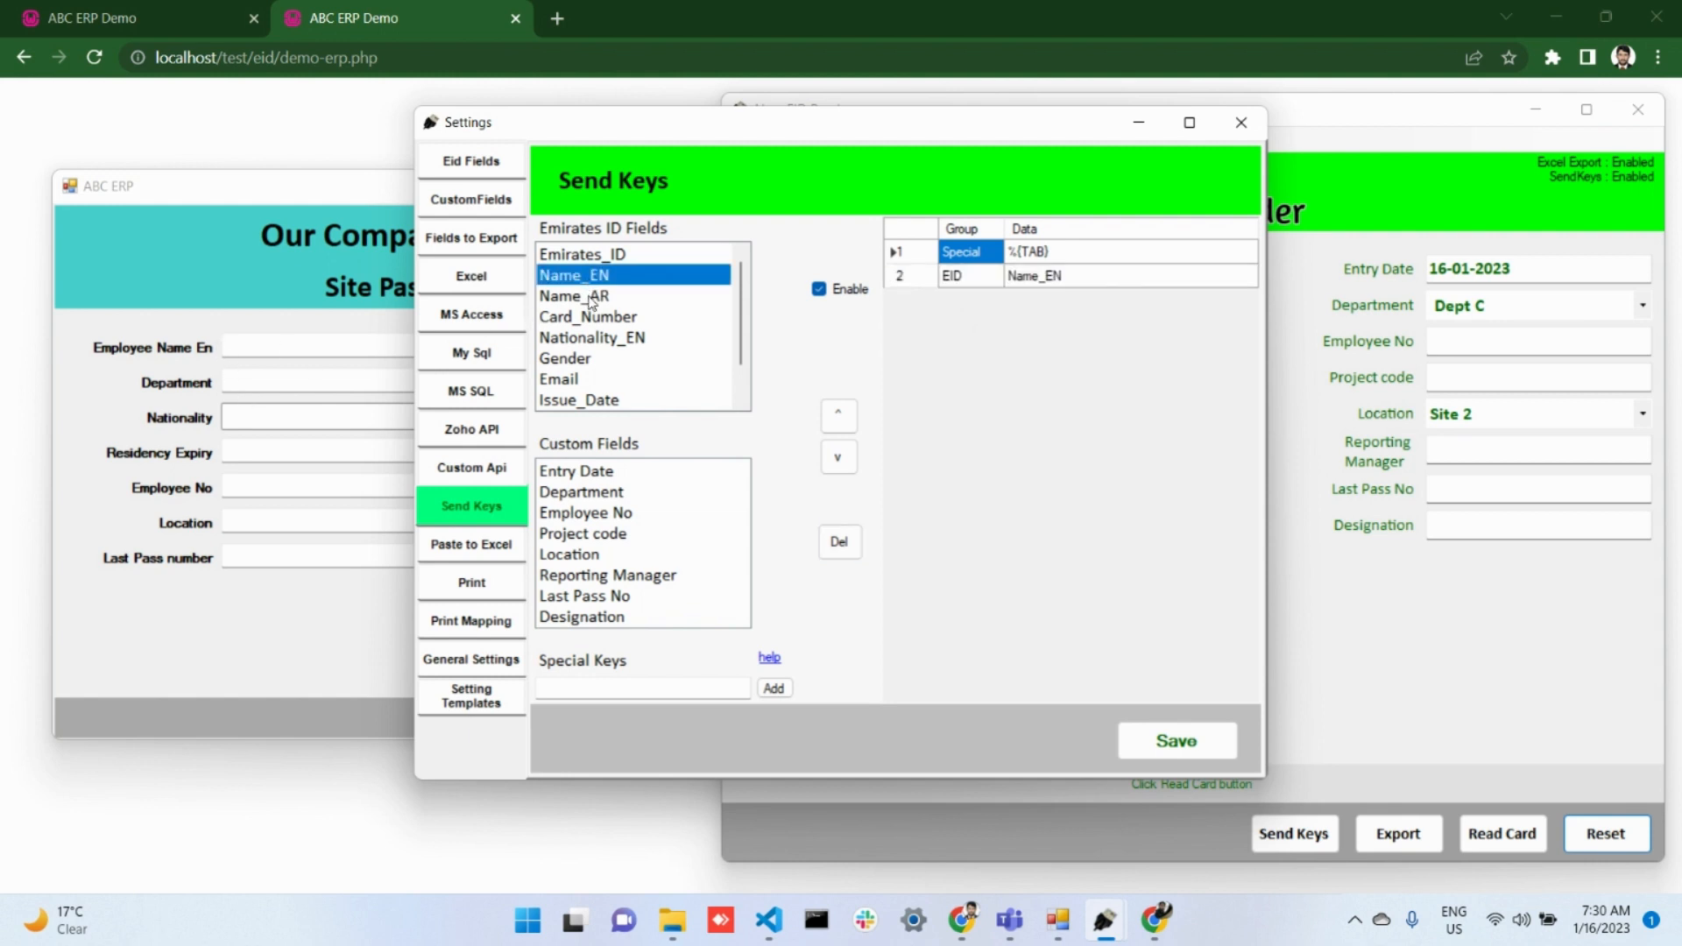
double_click(592, 297)
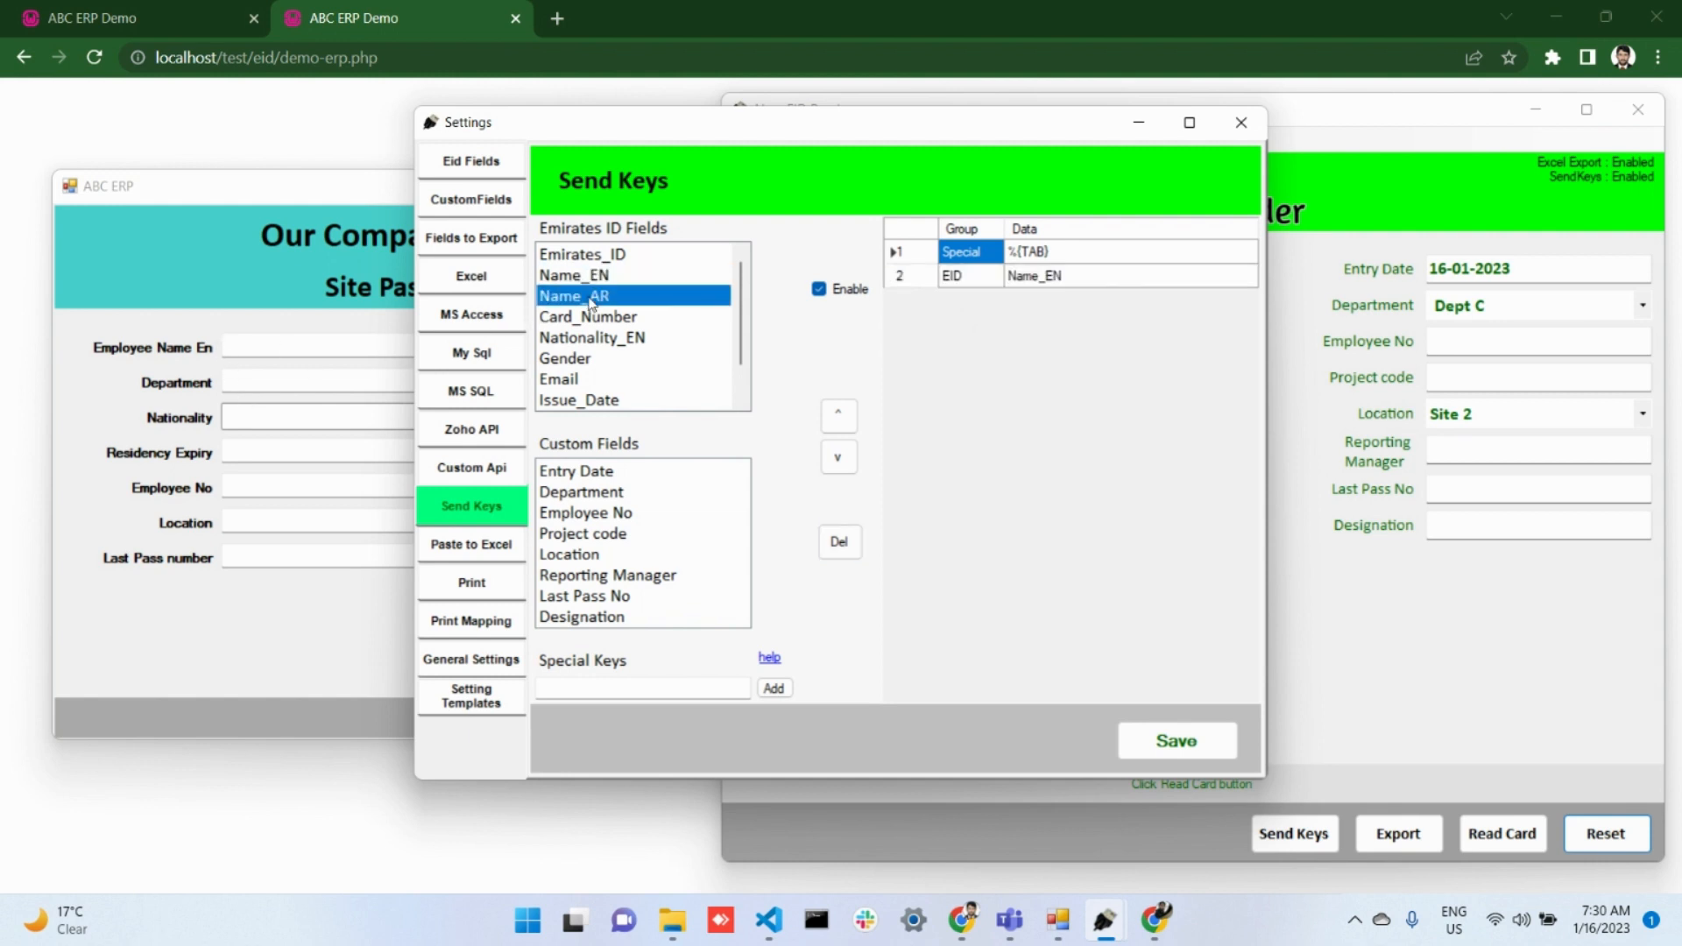
double_click(590, 496)
drag(814, 136, 1104, 123)
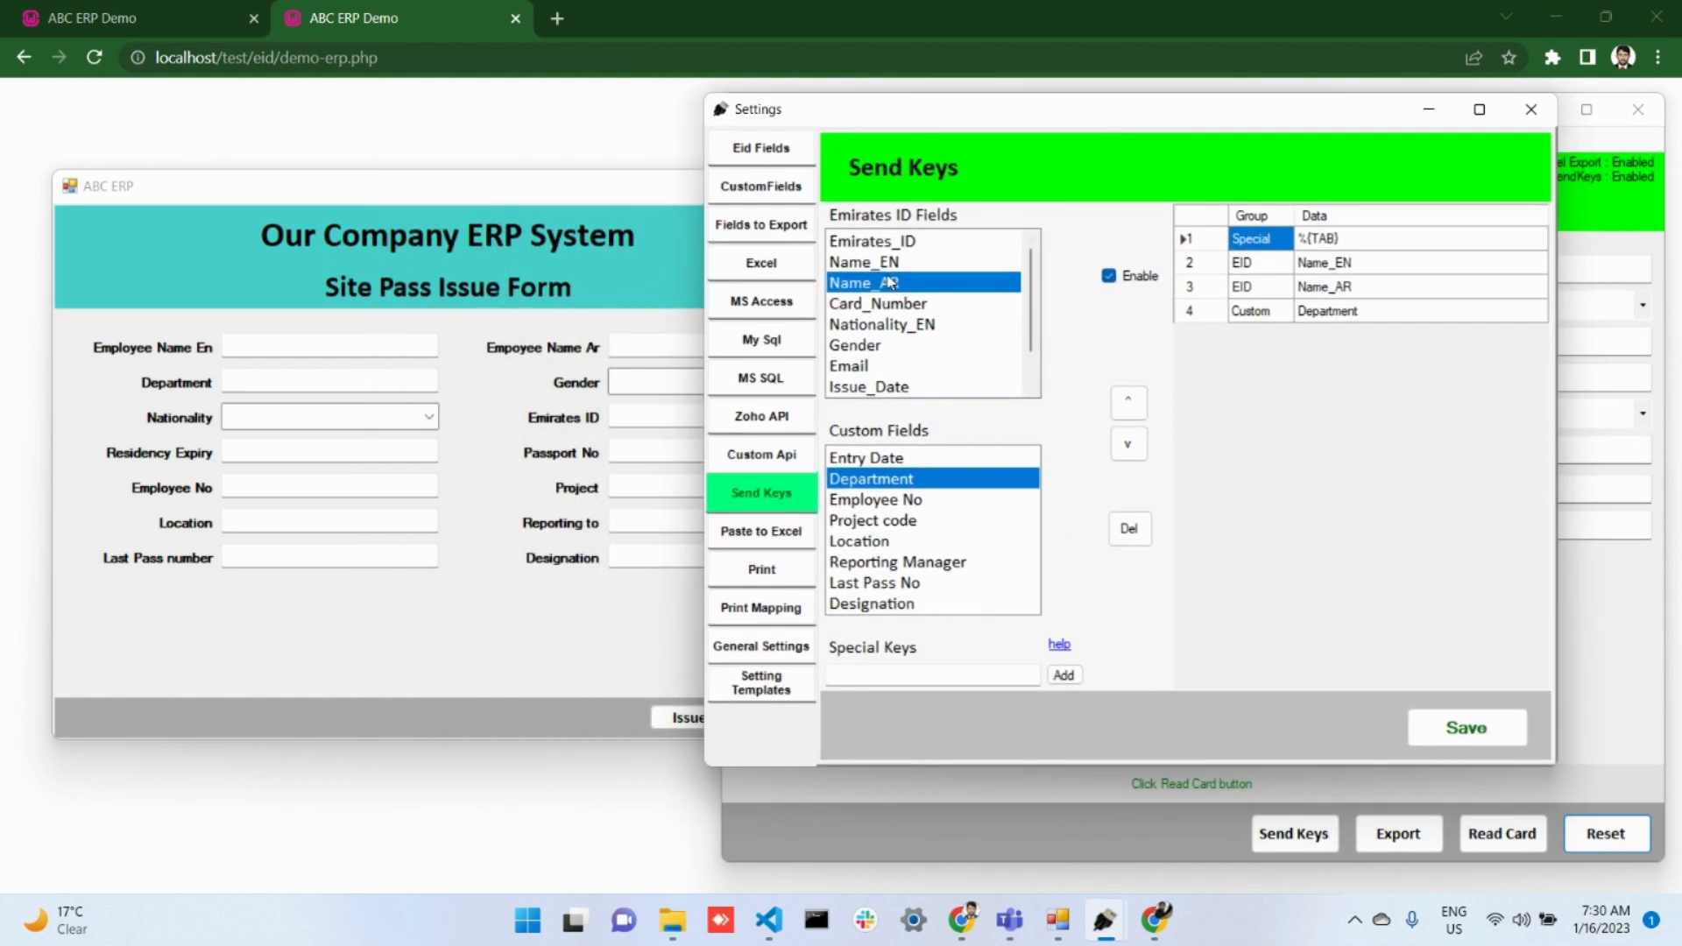
double_click(850, 349)
double_click(890, 326)
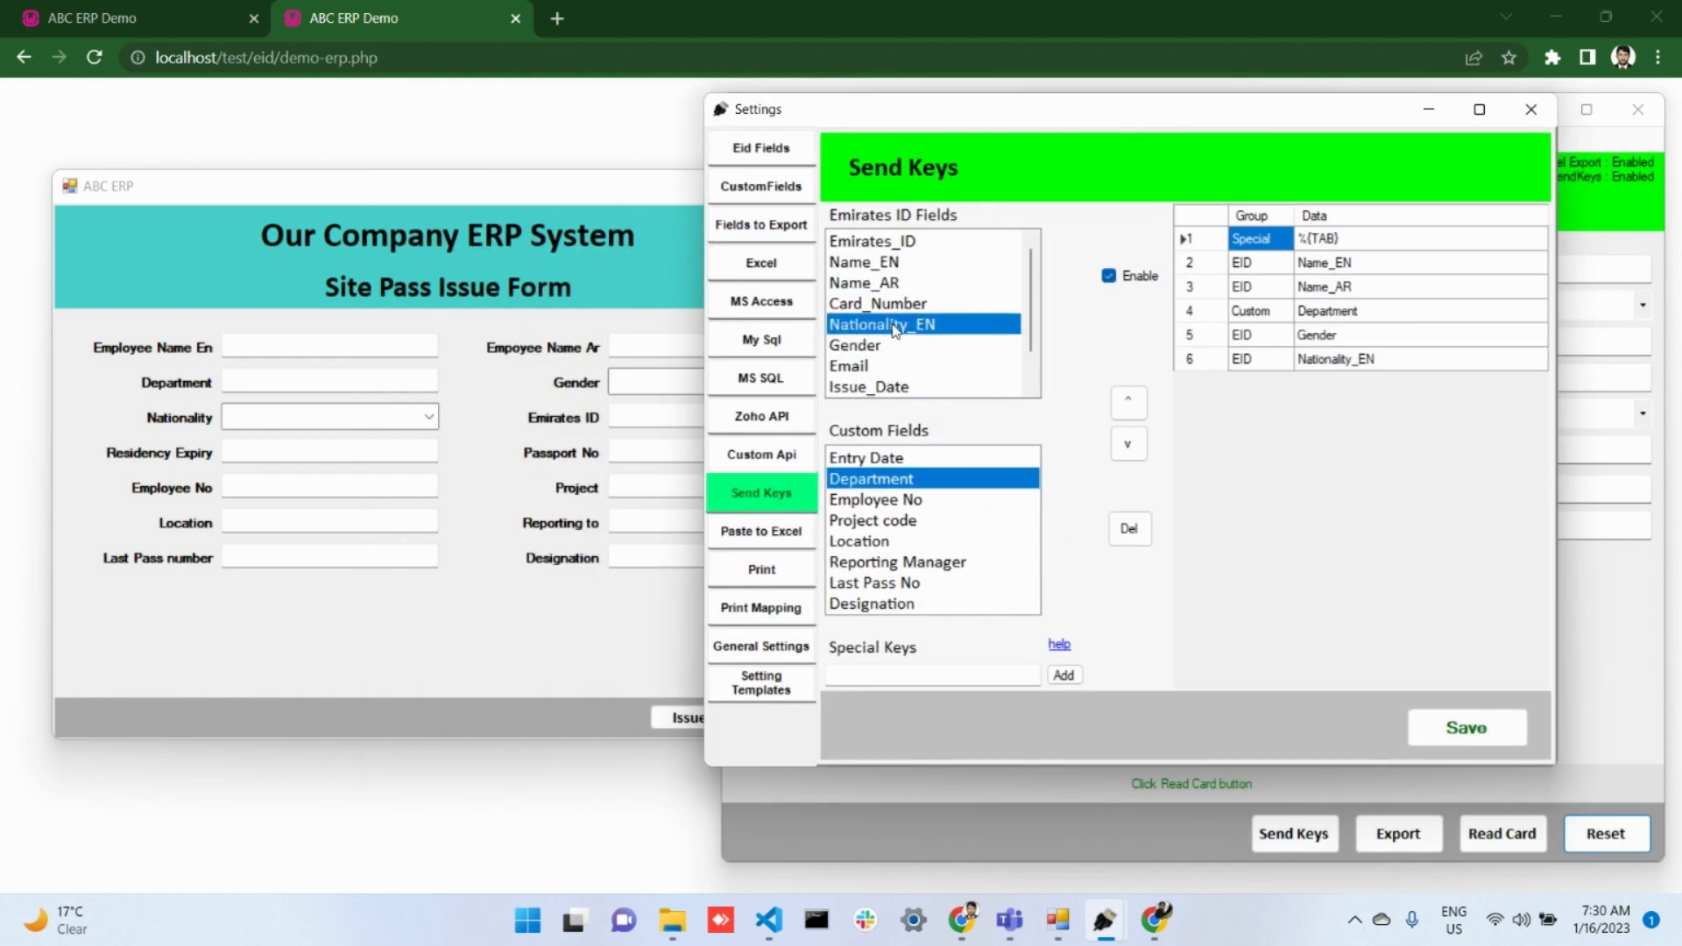
Append the Emirates_ID, Expiry_Date and Passport_No card fields to the key sequence
click(894, 246)
double_click(894, 245)
scroll(889, 382, down, 1)
double_click(890, 368)
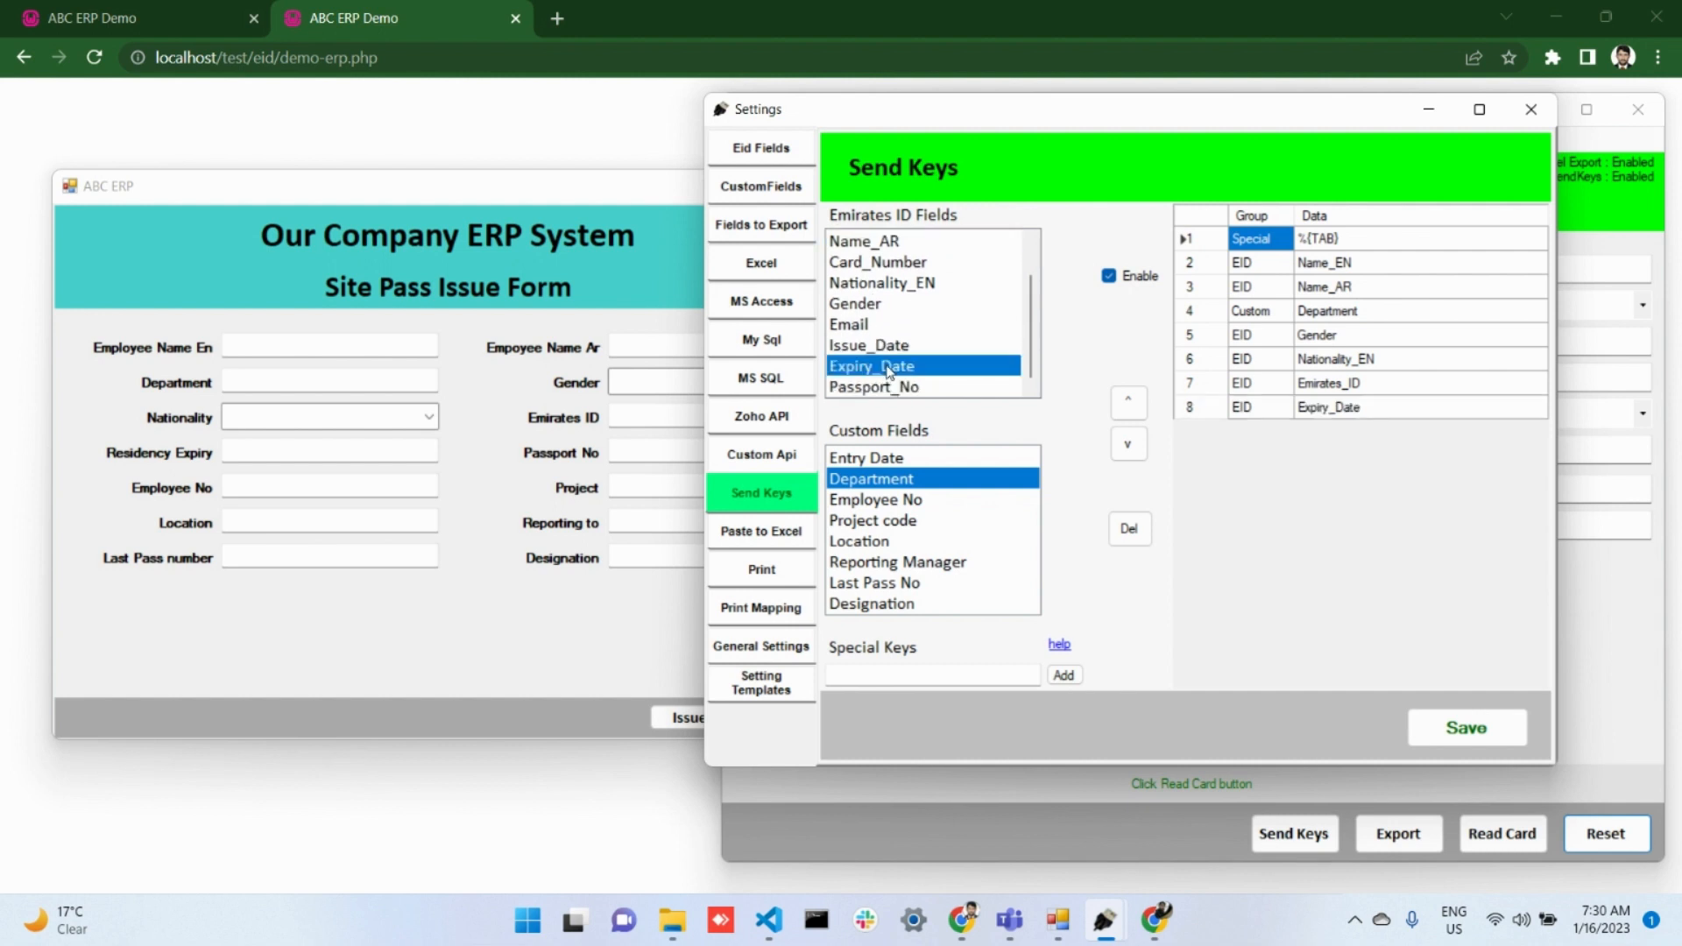
double_click(888, 386)
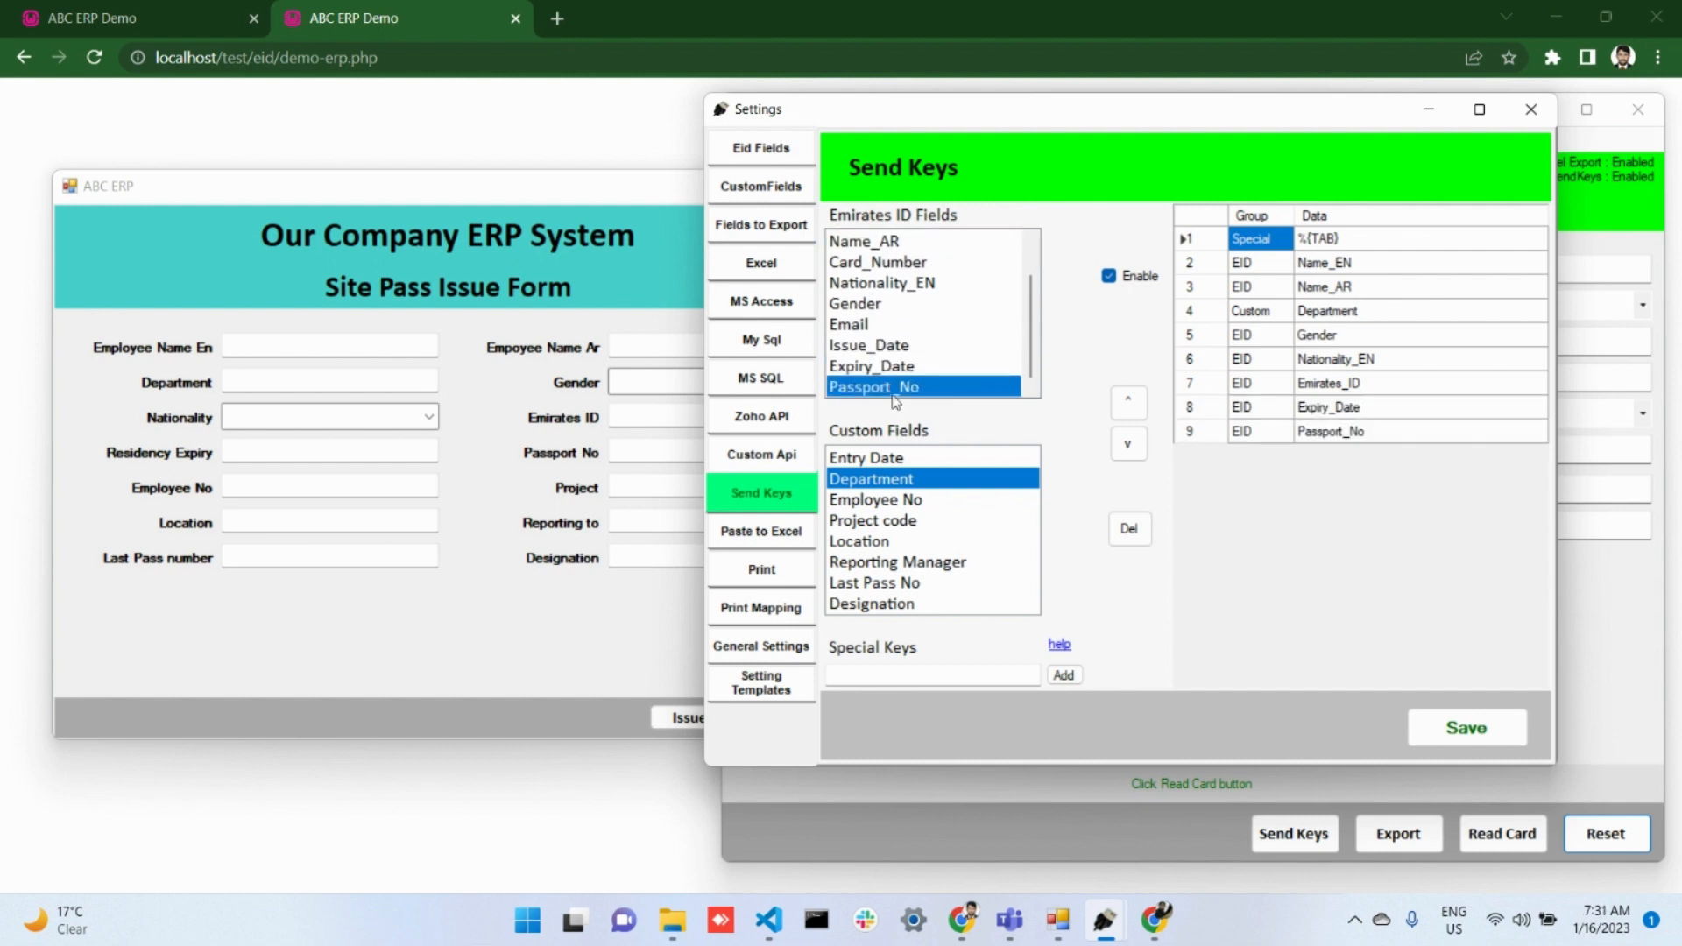
Append the custom fields Employee No, Project code, Location, Reporting Manager, Last Pass No and Designation to the key sequence
double_click(883, 501)
click(892, 523)
double_click(890, 524)
double_click(872, 543)
double_click(876, 563)
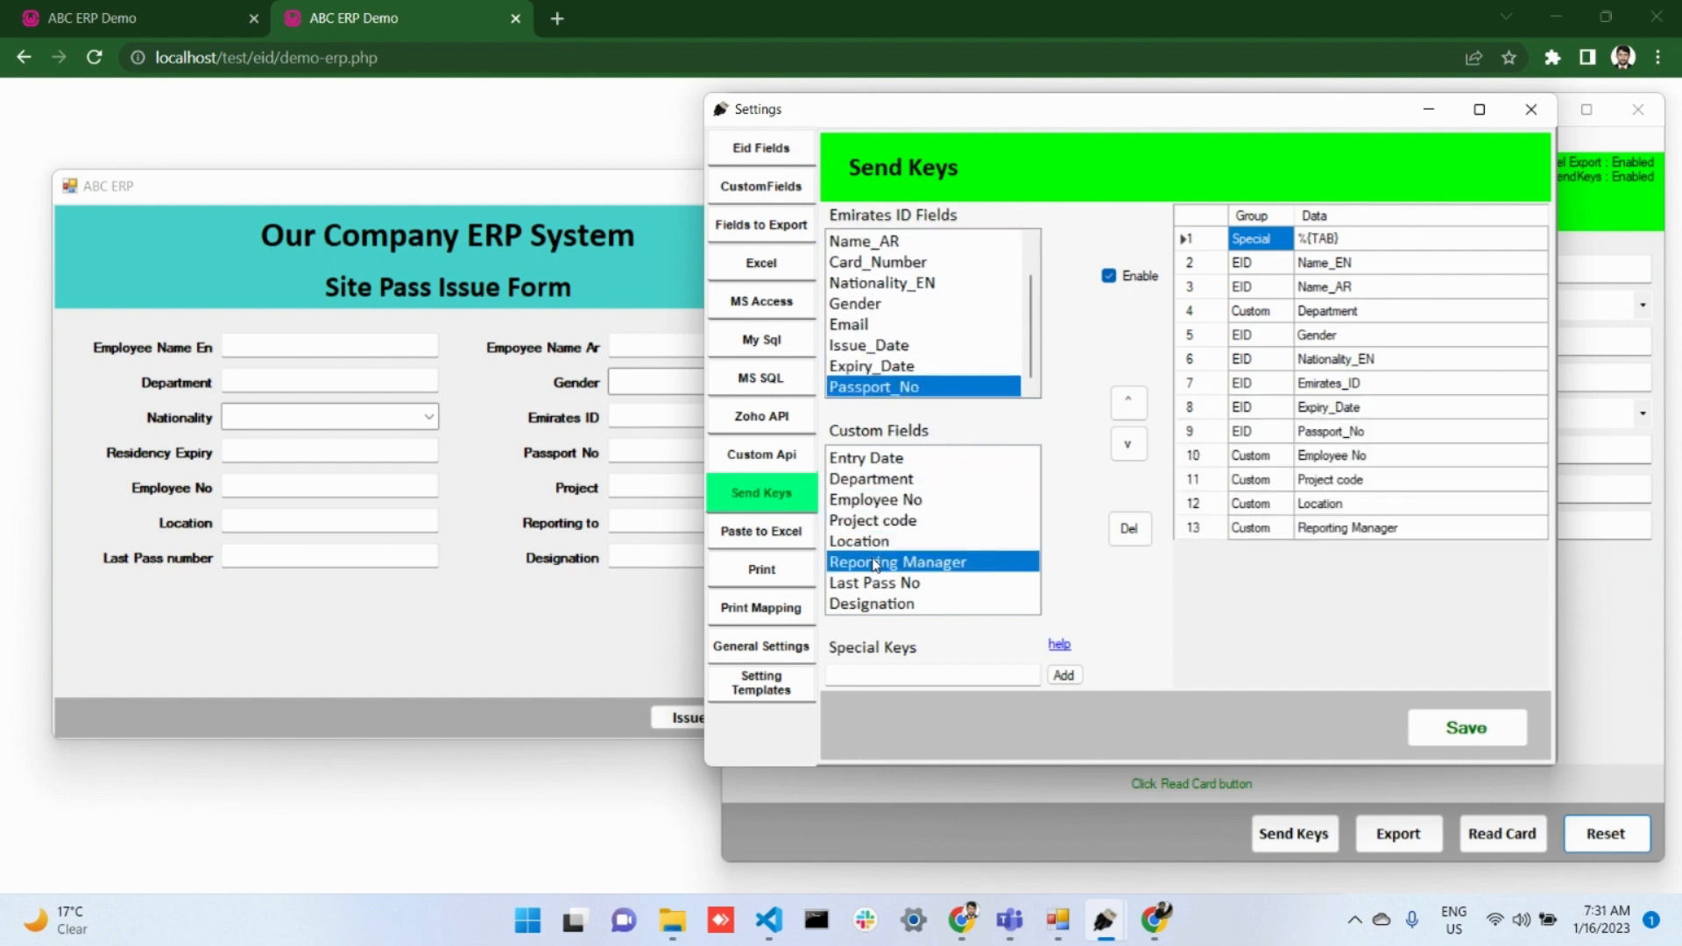
double_click(876, 583)
double_click(876, 604)
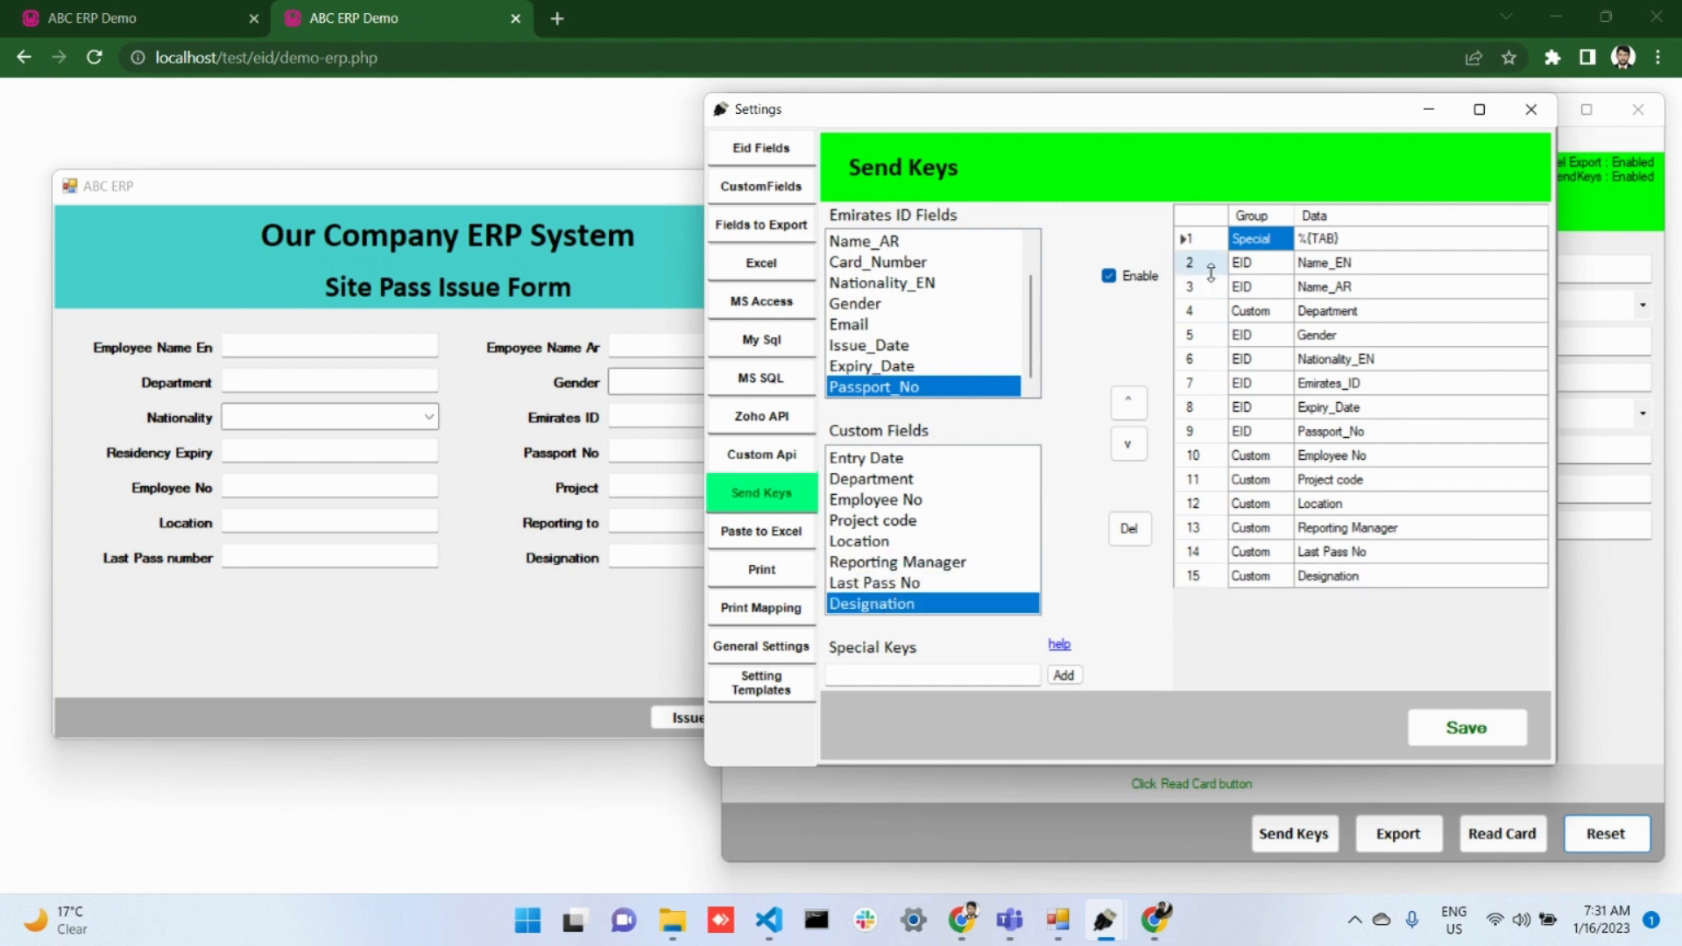
Add the special key {TAB} five times to the end of the key sequence
click(942, 675)
text(0)
key(Left)
text(TAB)
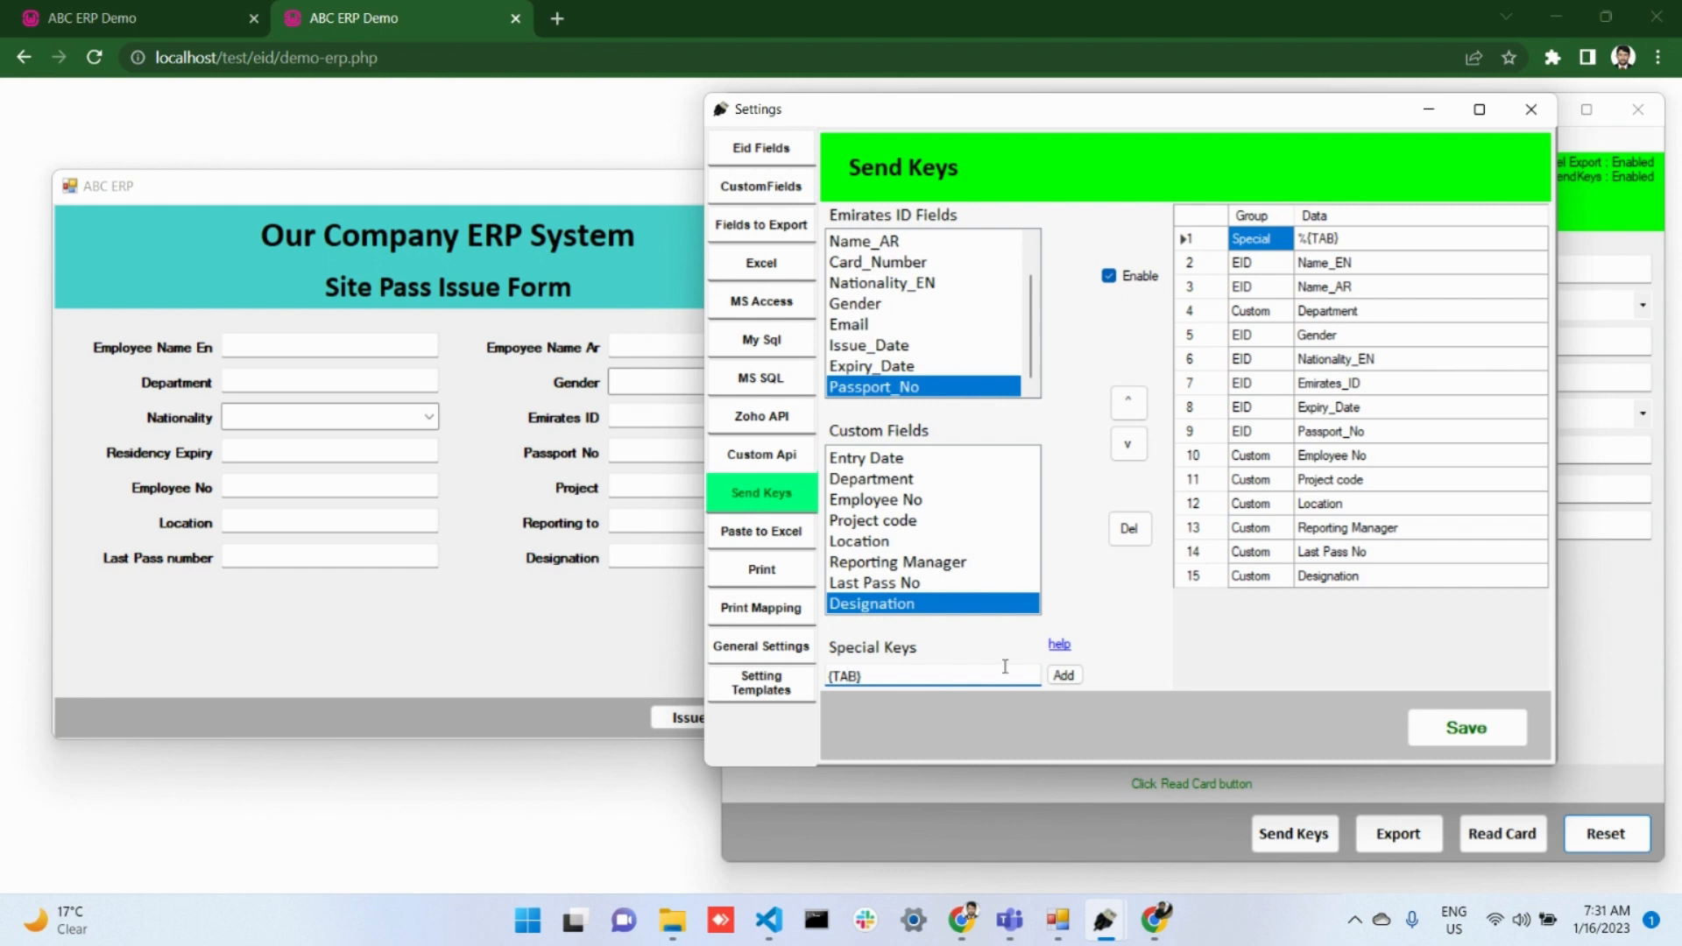
click(1065, 676)
click(1066, 676)
click(1065, 676)
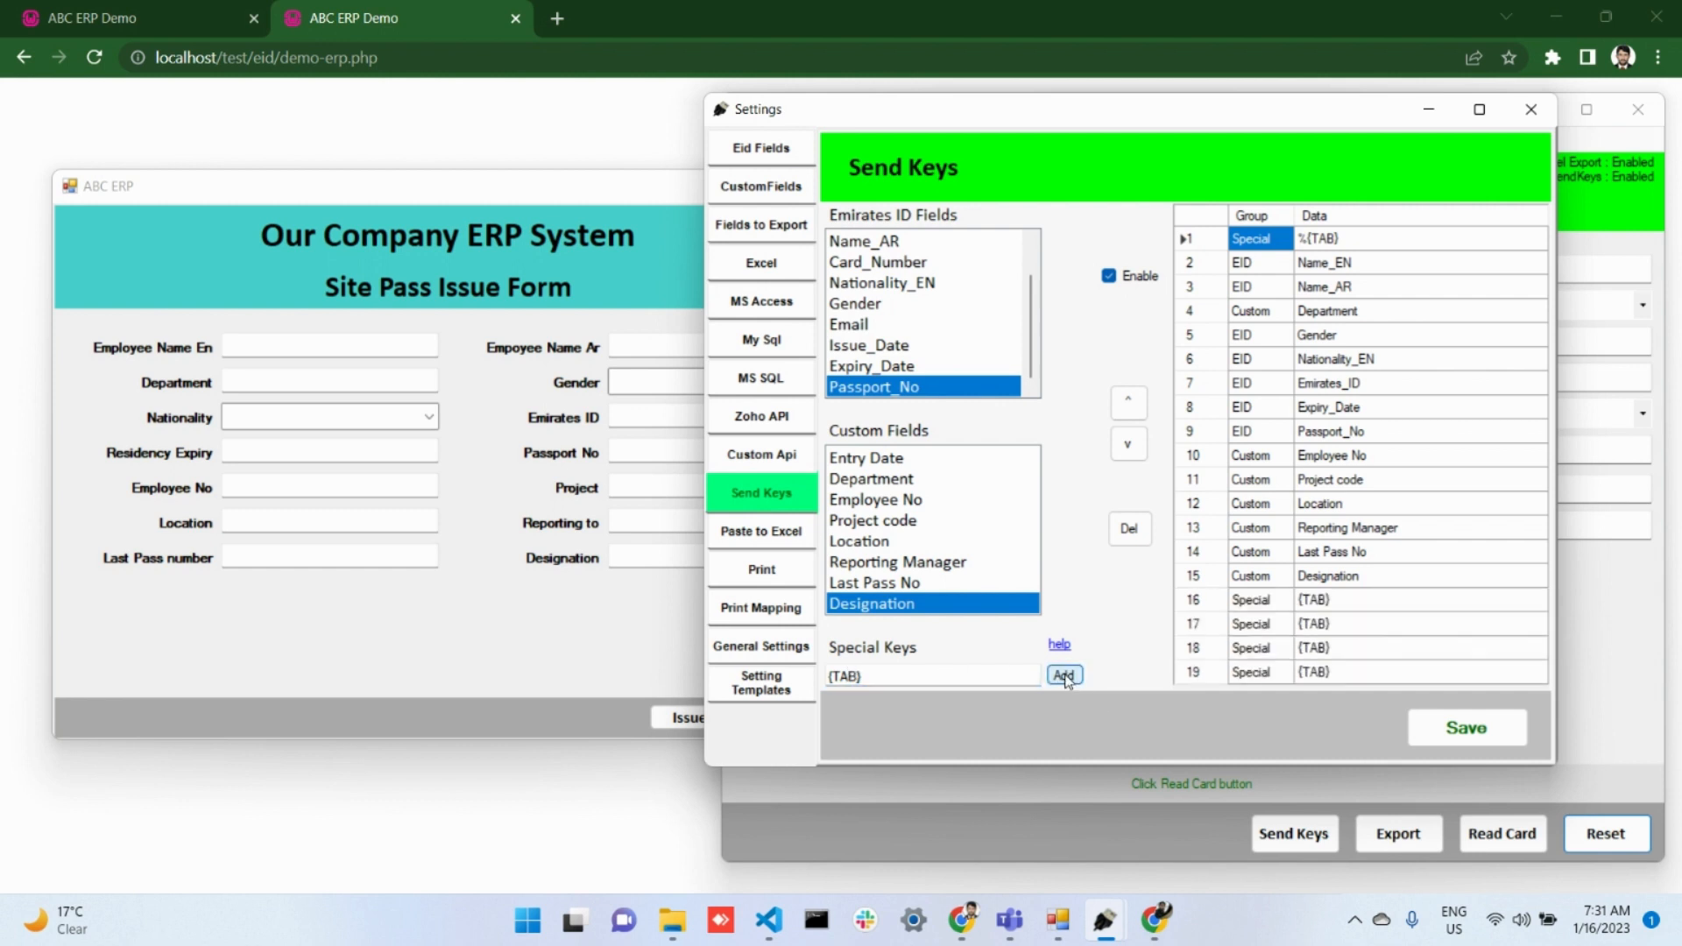
click(1065, 676)
Move a {TAB} entry up so it sits between Name_EN and Name_AR
click(1211, 603)
click(1138, 410)
click(1138, 410)
click(1138, 410)
click(1138, 410)
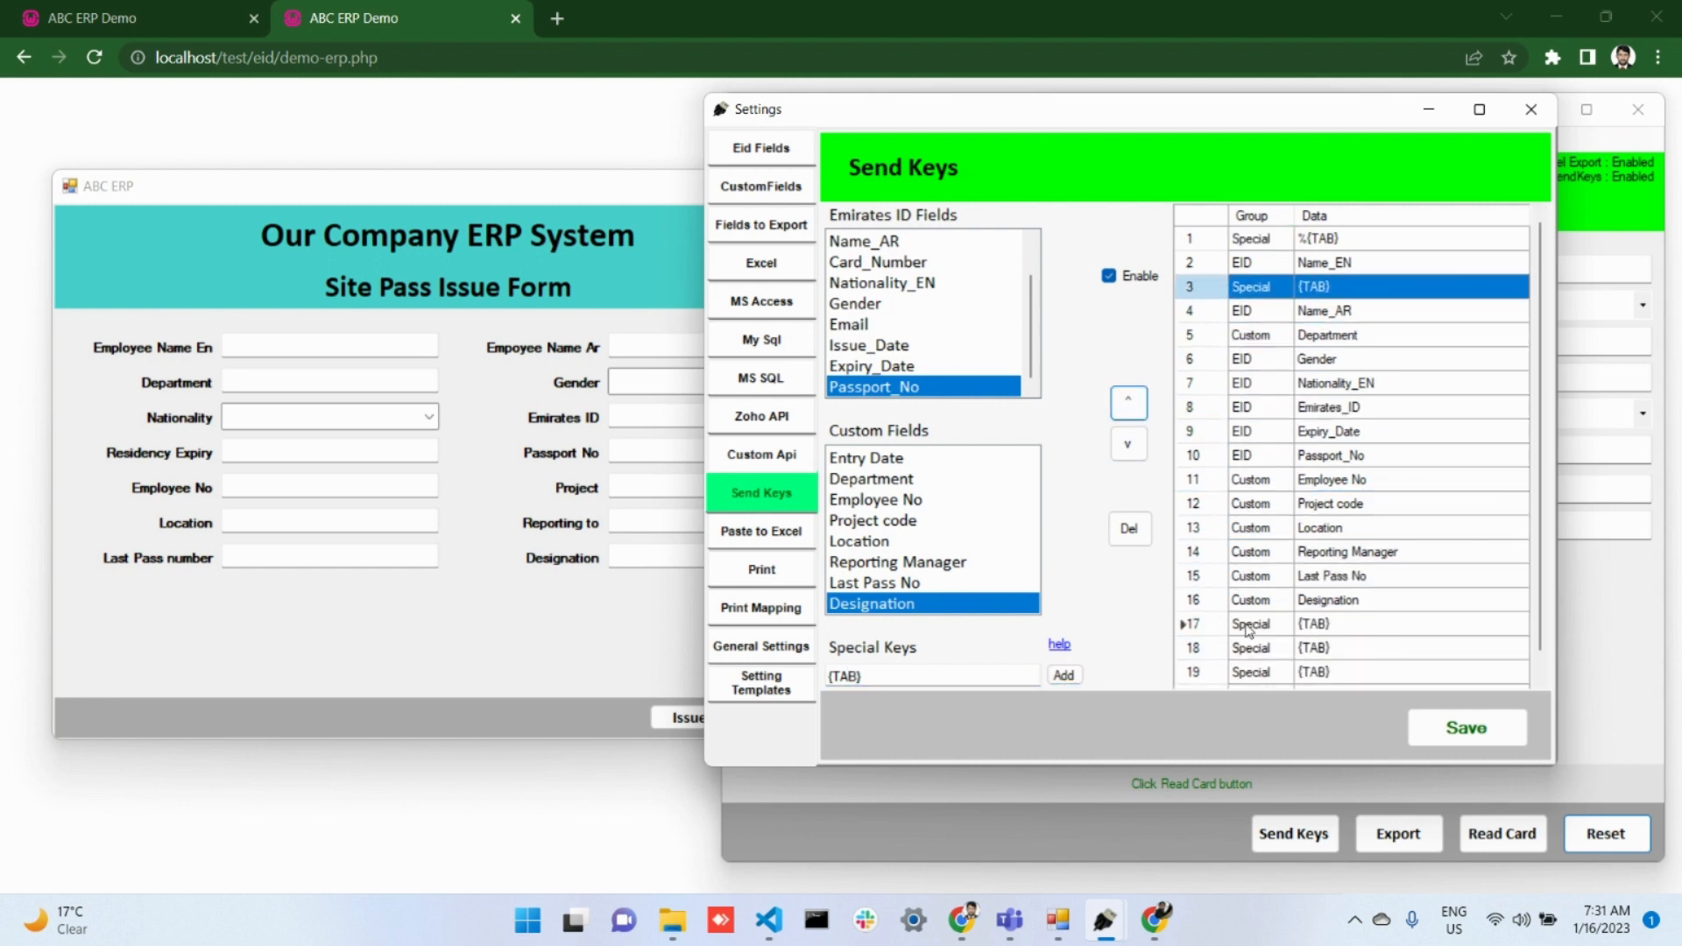
Move another {TAB} entry up so it sits between Name_AR and Department
click(1251, 623)
click(1131, 405)
click(1130, 405)
click(1130, 405)
click(1130, 405)
click(1130, 404)
click(1130, 404)
click(1130, 405)
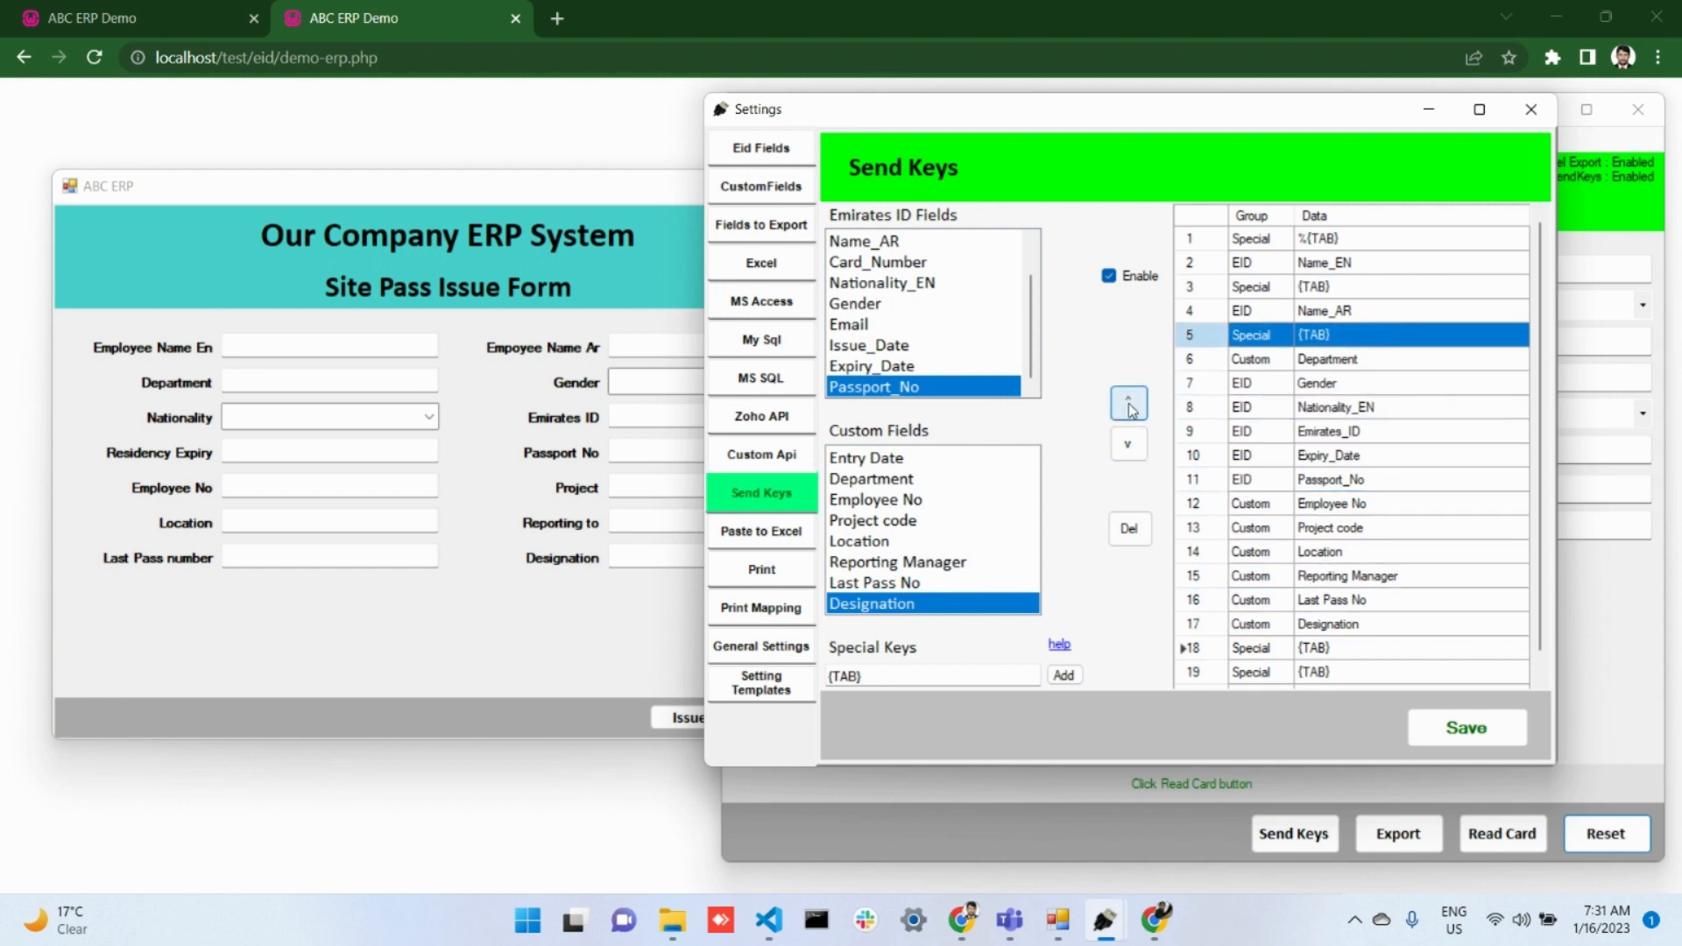
Move a {TAB} entry from the end of the sequence to between Department and Gender
click(1212, 650)
click(1130, 405)
click(1130, 405)
click(1131, 405)
click(1131, 405)
Move a second {TAB} entry up to between Department and Gender, directly before Gender
scroll(1303, 665, down, 1)
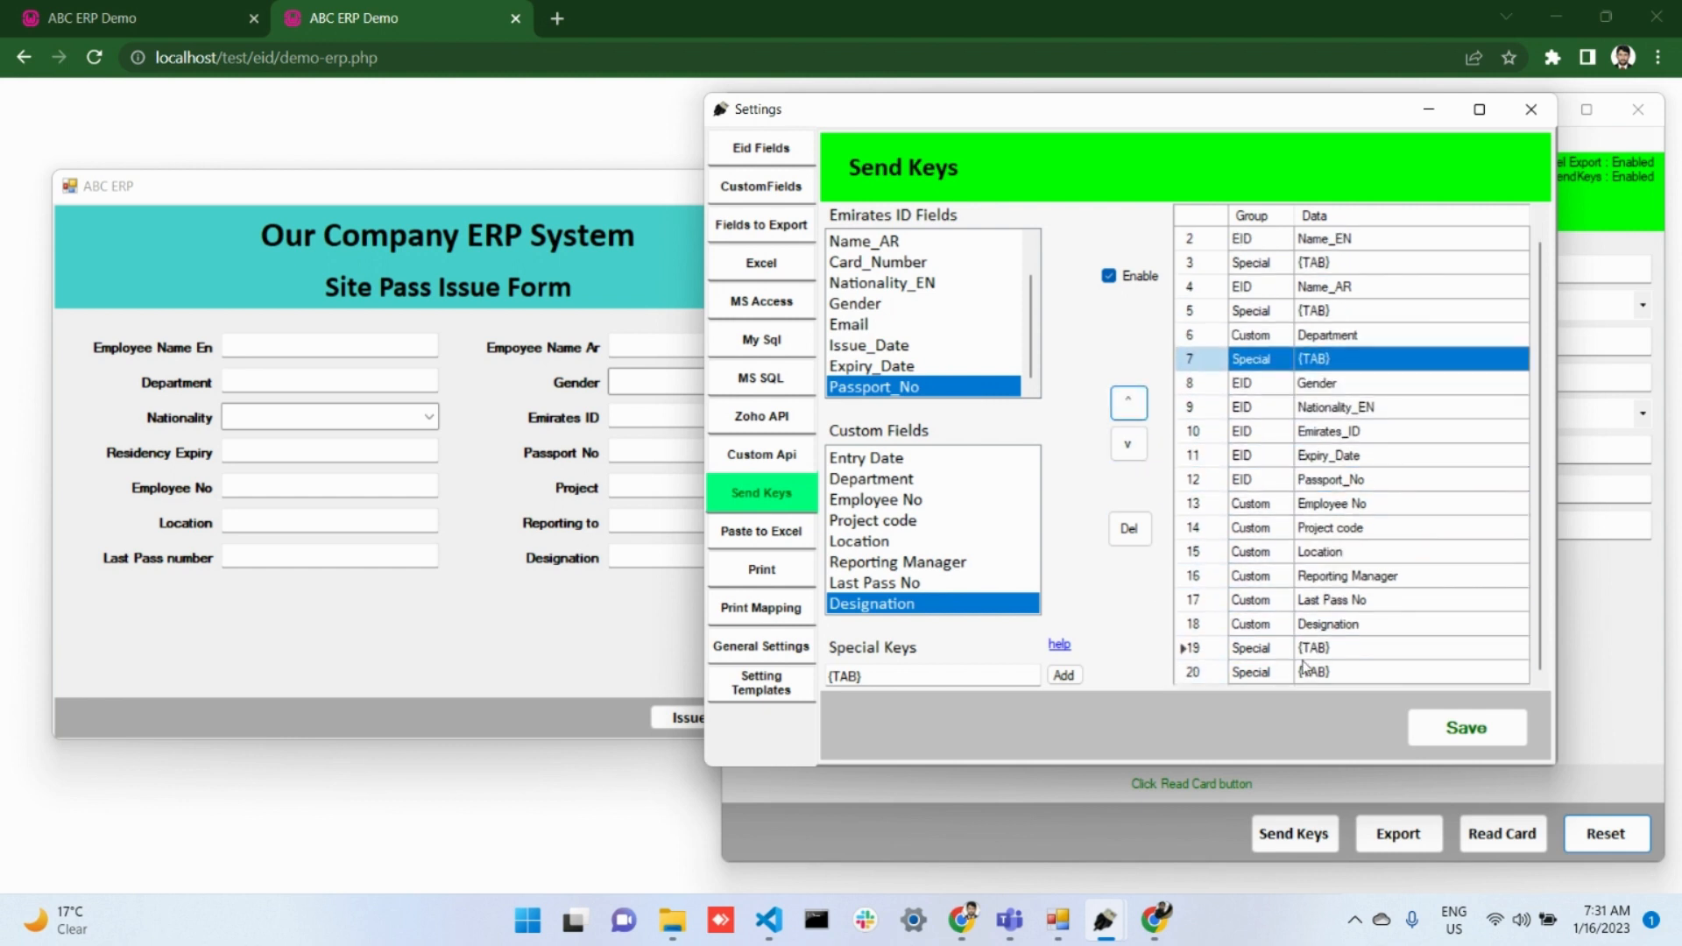
click(1213, 650)
click(1131, 406)
click(1131, 407)
click(1131, 406)
click(1132, 407)
click(1131, 406)
click(1131, 407)
Move the last {TAB} entry up so it sits between Gender and Nationality_EN
scroll(1216, 628, down, 1)
click(1213, 674)
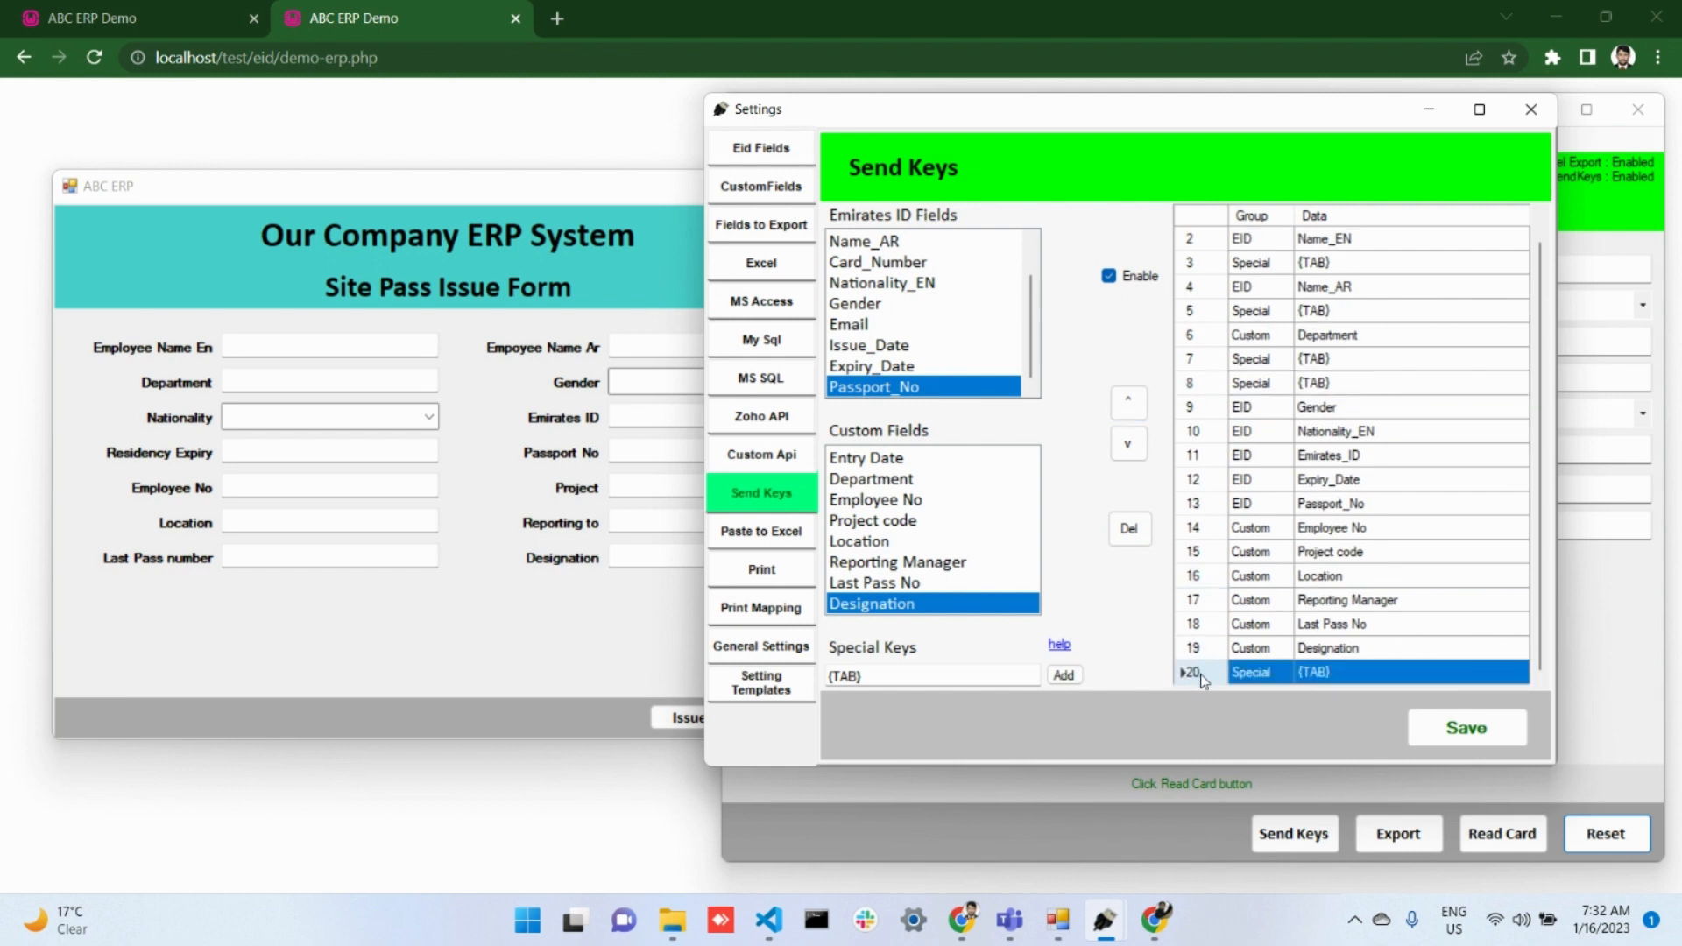
click(1130, 405)
click(1131, 405)
click(1130, 404)
click(1131, 405)
click(1130, 405)
click(1130, 405)
Add three more {TAB} special keys and move one of them between Nationality_EN and Emirates_ID
click(1078, 676)
scroll(1260, 626, down, 2)
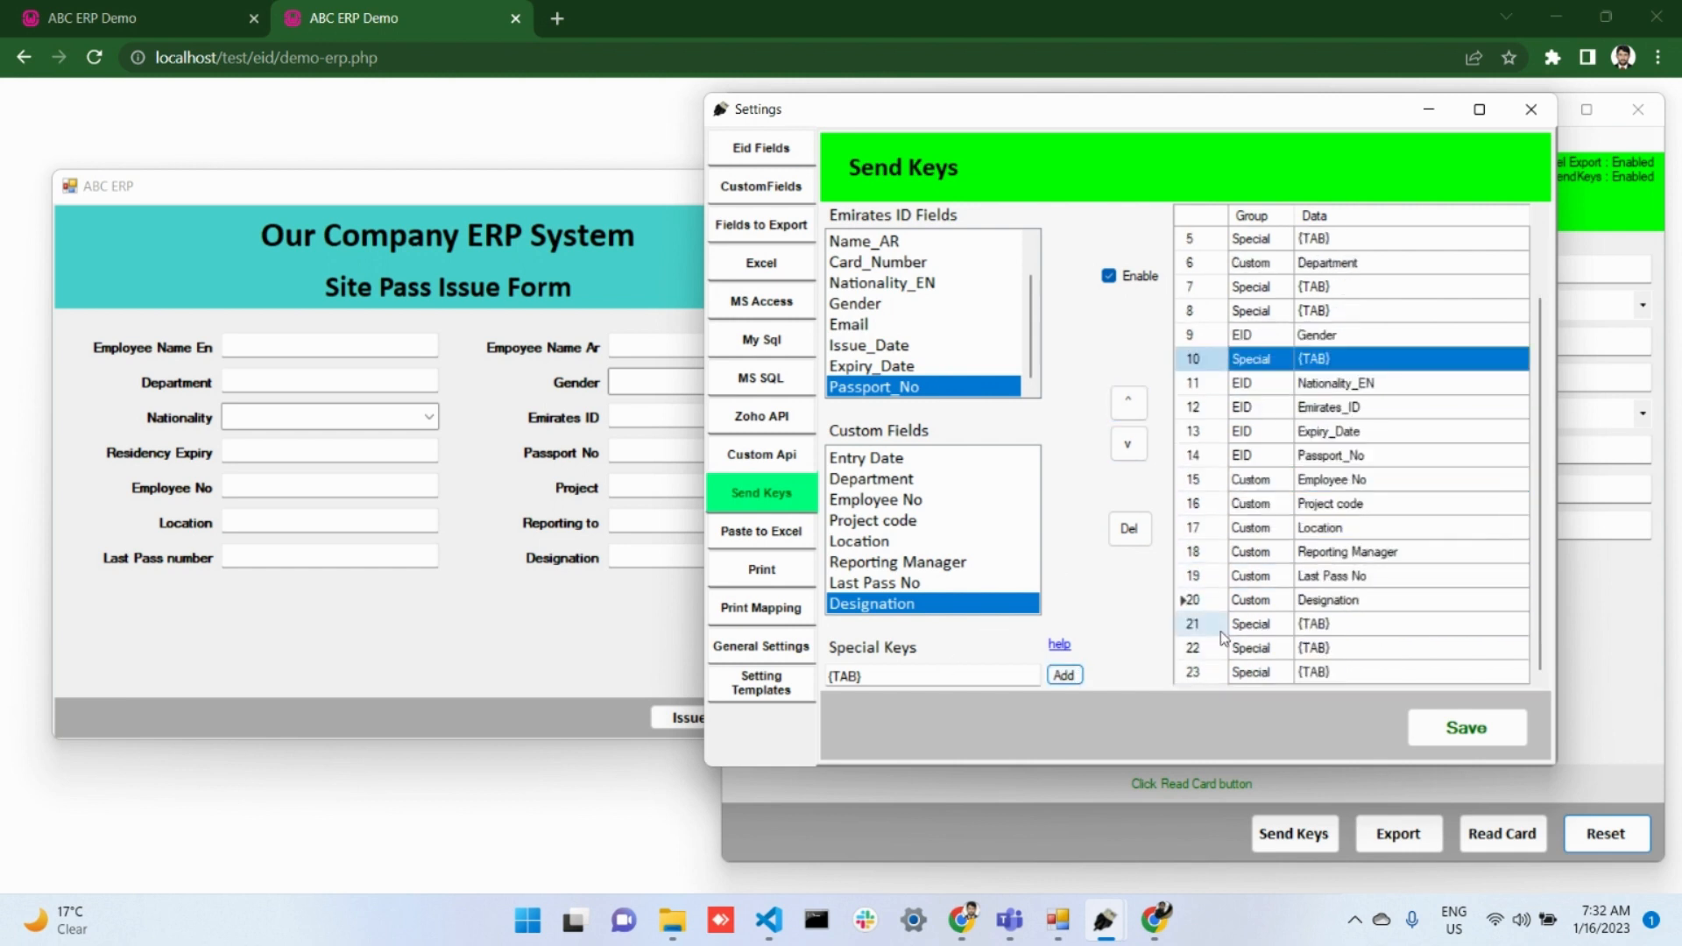
click(1209, 627)
click(1131, 405)
click(1130, 405)
click(1130, 405)
click(1130, 405)
Move a {TAB} entry up so it sits between Emirates_ID and Expiry_Date
scroll(1231, 607, down, 1)
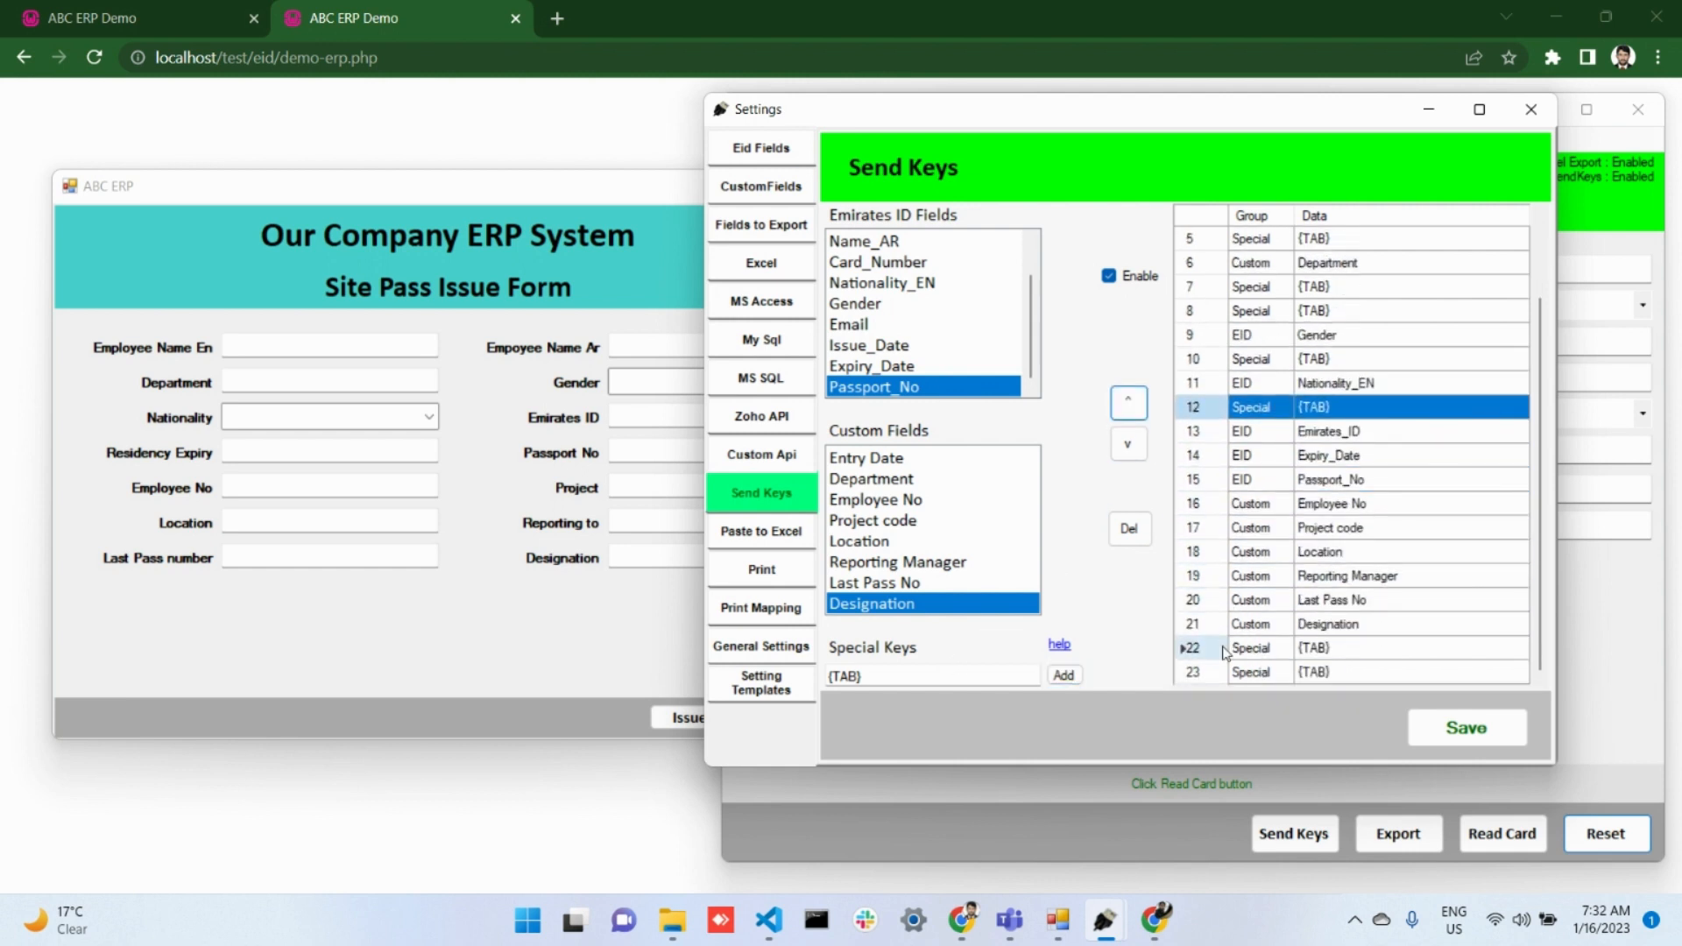
click(1218, 649)
click(1131, 405)
click(1130, 405)
click(1130, 405)
click(1130, 405)
click(1130, 405)
click(1130, 405)
click(1131, 405)
Add three further {TAB} special keys and move one of them between Expiry_Date and Passport_No
click(1074, 680)
scroll(1194, 626, down, 2)
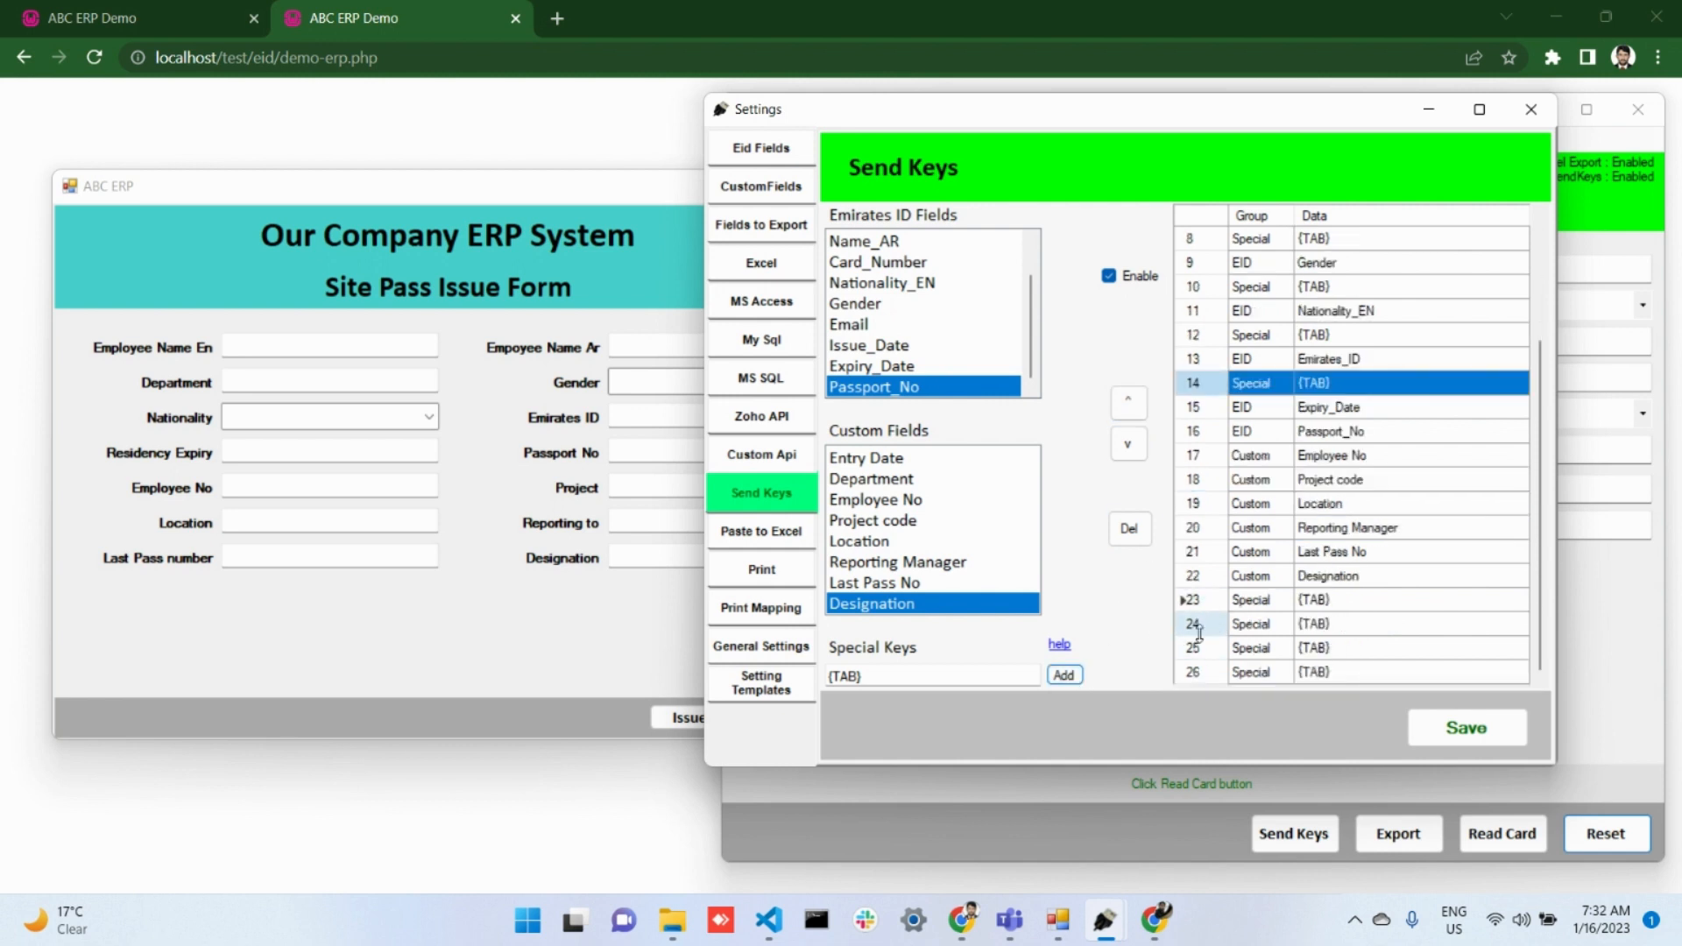
click(1197, 646)
click(1130, 407)
click(1131, 407)
click(1130, 407)
click(1130, 407)
click(1130, 446)
Move a {TAB} entry up so it sits between Passport_No and Employee No
scroll(1193, 627, down, 1)
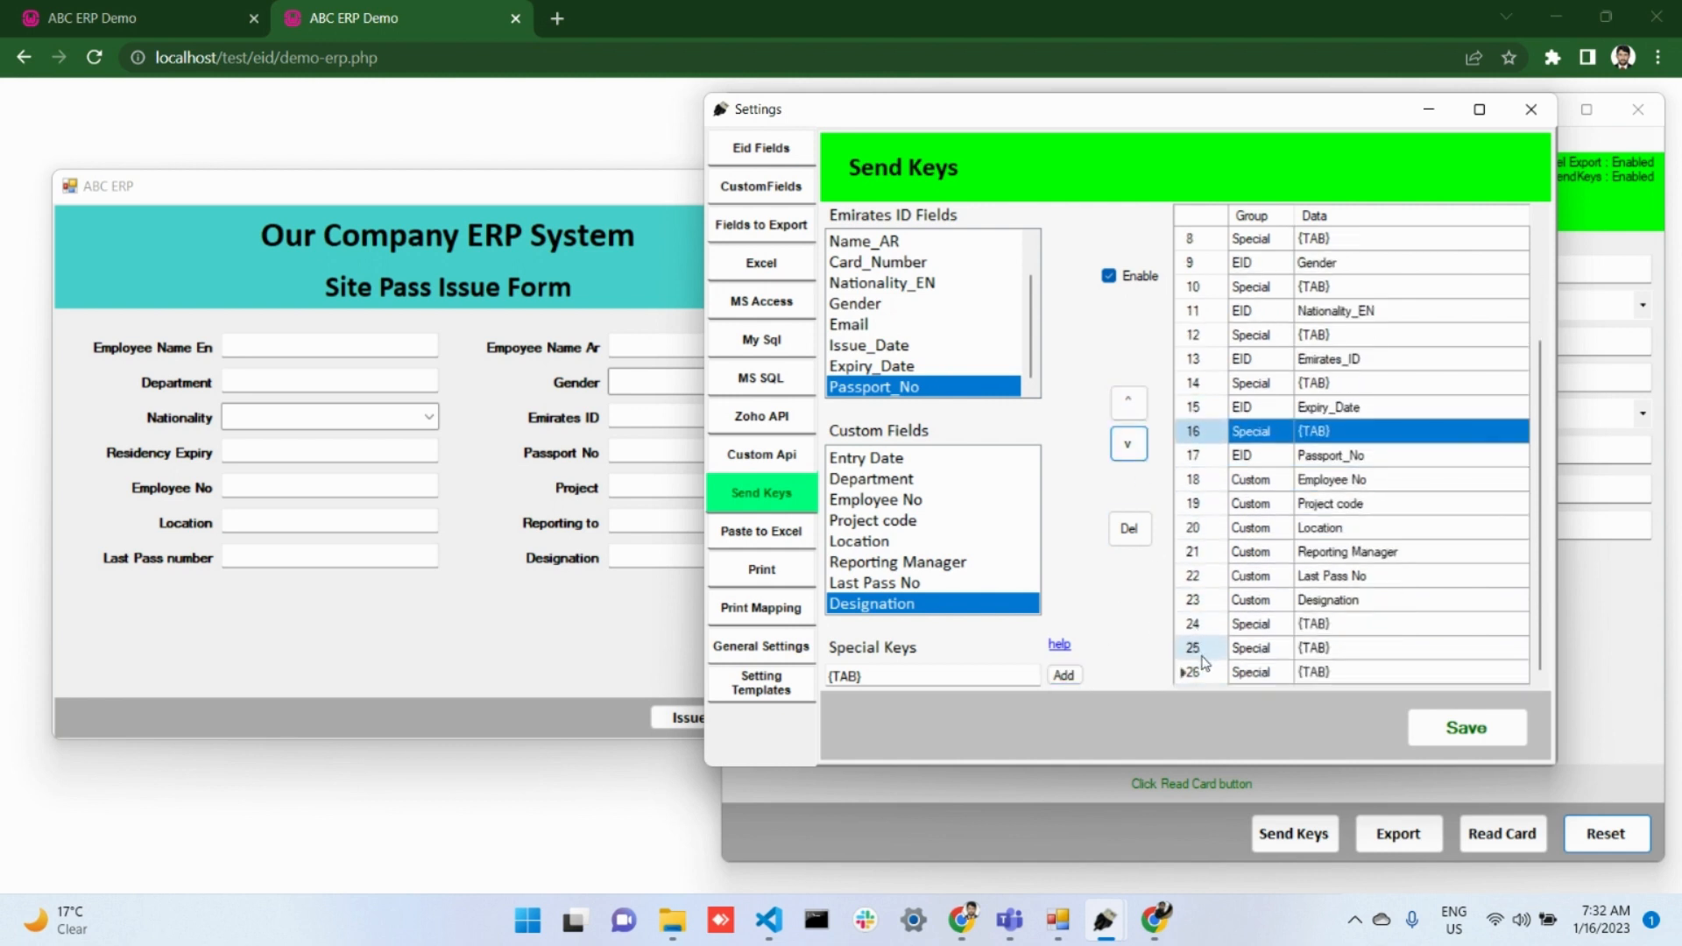
click(1201, 650)
click(1132, 406)
click(1132, 406)
click(1132, 405)
click(1132, 405)
click(1132, 406)
Move a {TAB} entry up so it sits between Employee No and Project code
scroll(1205, 662, down, 1)
click(1208, 673)
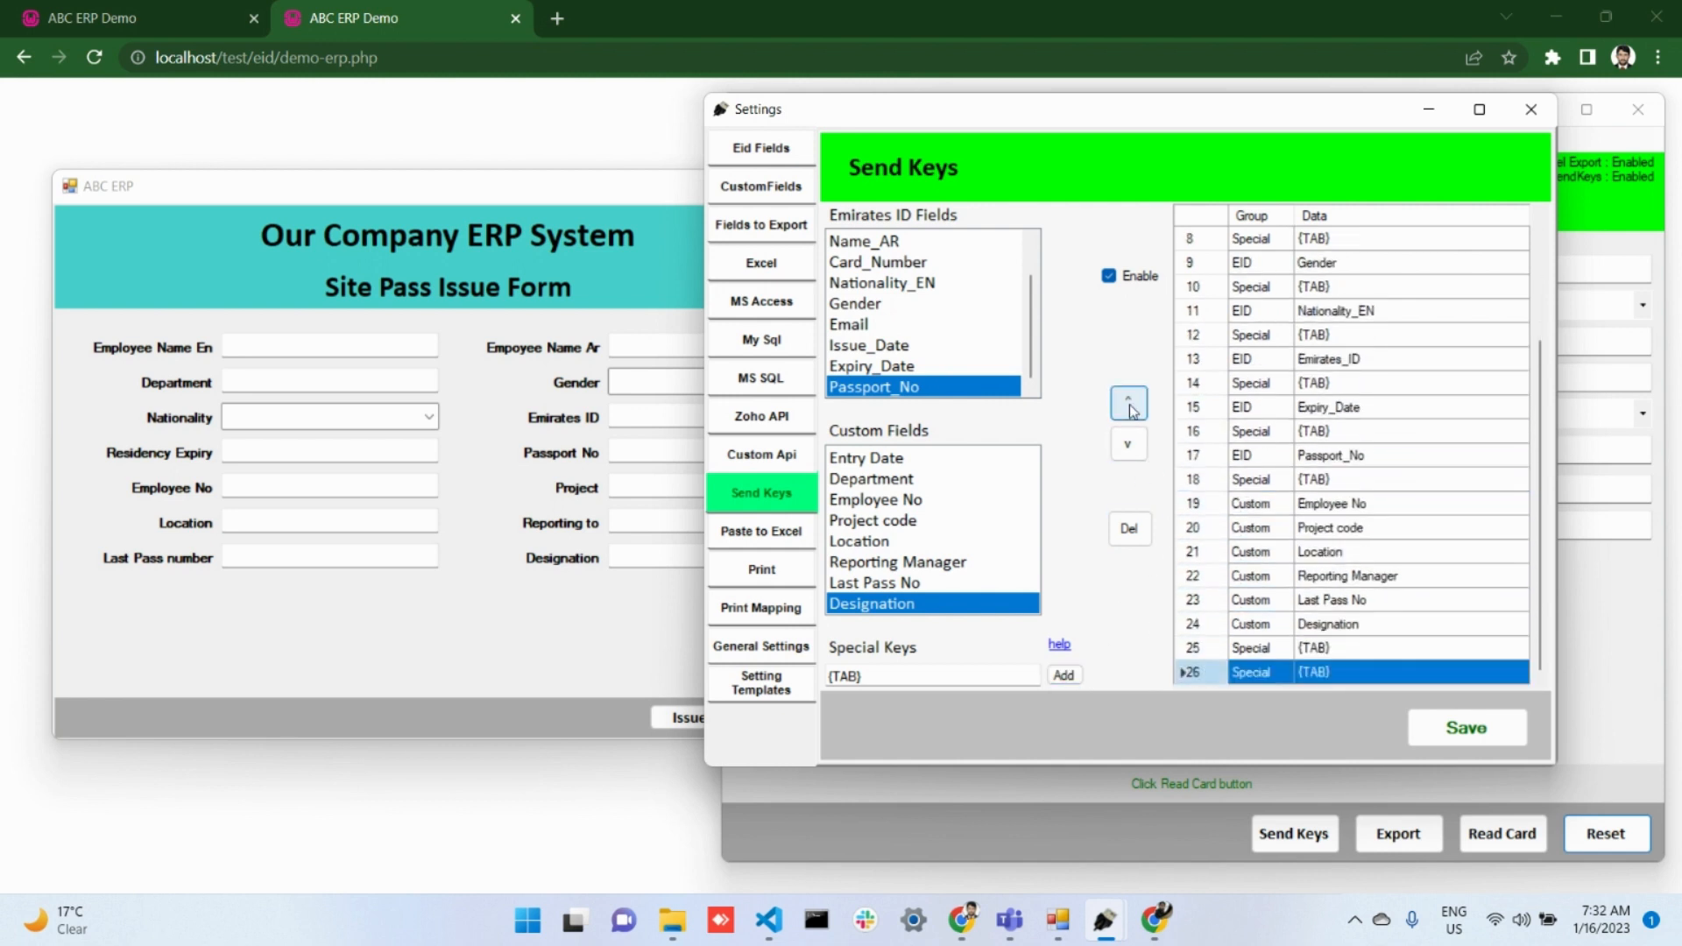
click(1130, 405)
click(1131, 405)
click(1130, 405)
triple_click(1131, 406)
Add two more {TAB} special keys and move one {TAB} entry between Project code and Location
click(1070, 679)
click(1070, 679)
scroll(1235, 671, down, 1)
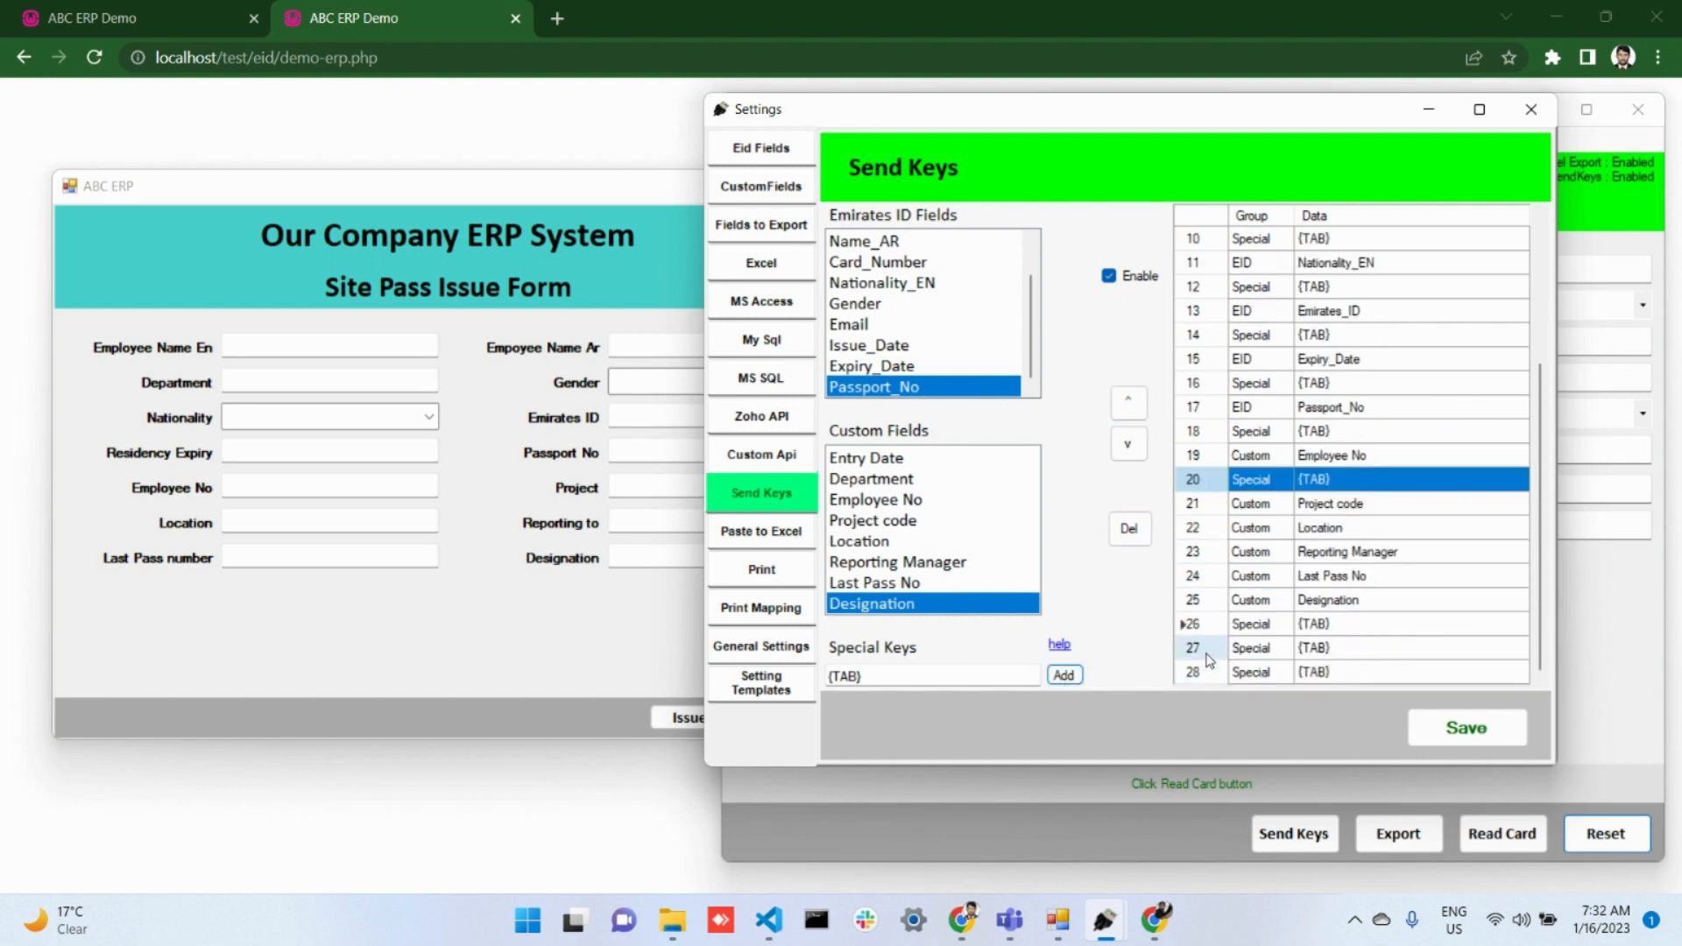
click(1208, 659)
click(1131, 407)
click(1131, 406)
click(1130, 406)
click(1130, 407)
click(1131, 407)
Move one {TAB} entry between Location and Reporting Manager and another between Reporting Manager and Last Pass No
click(1219, 673)
triple_click(1130, 409)
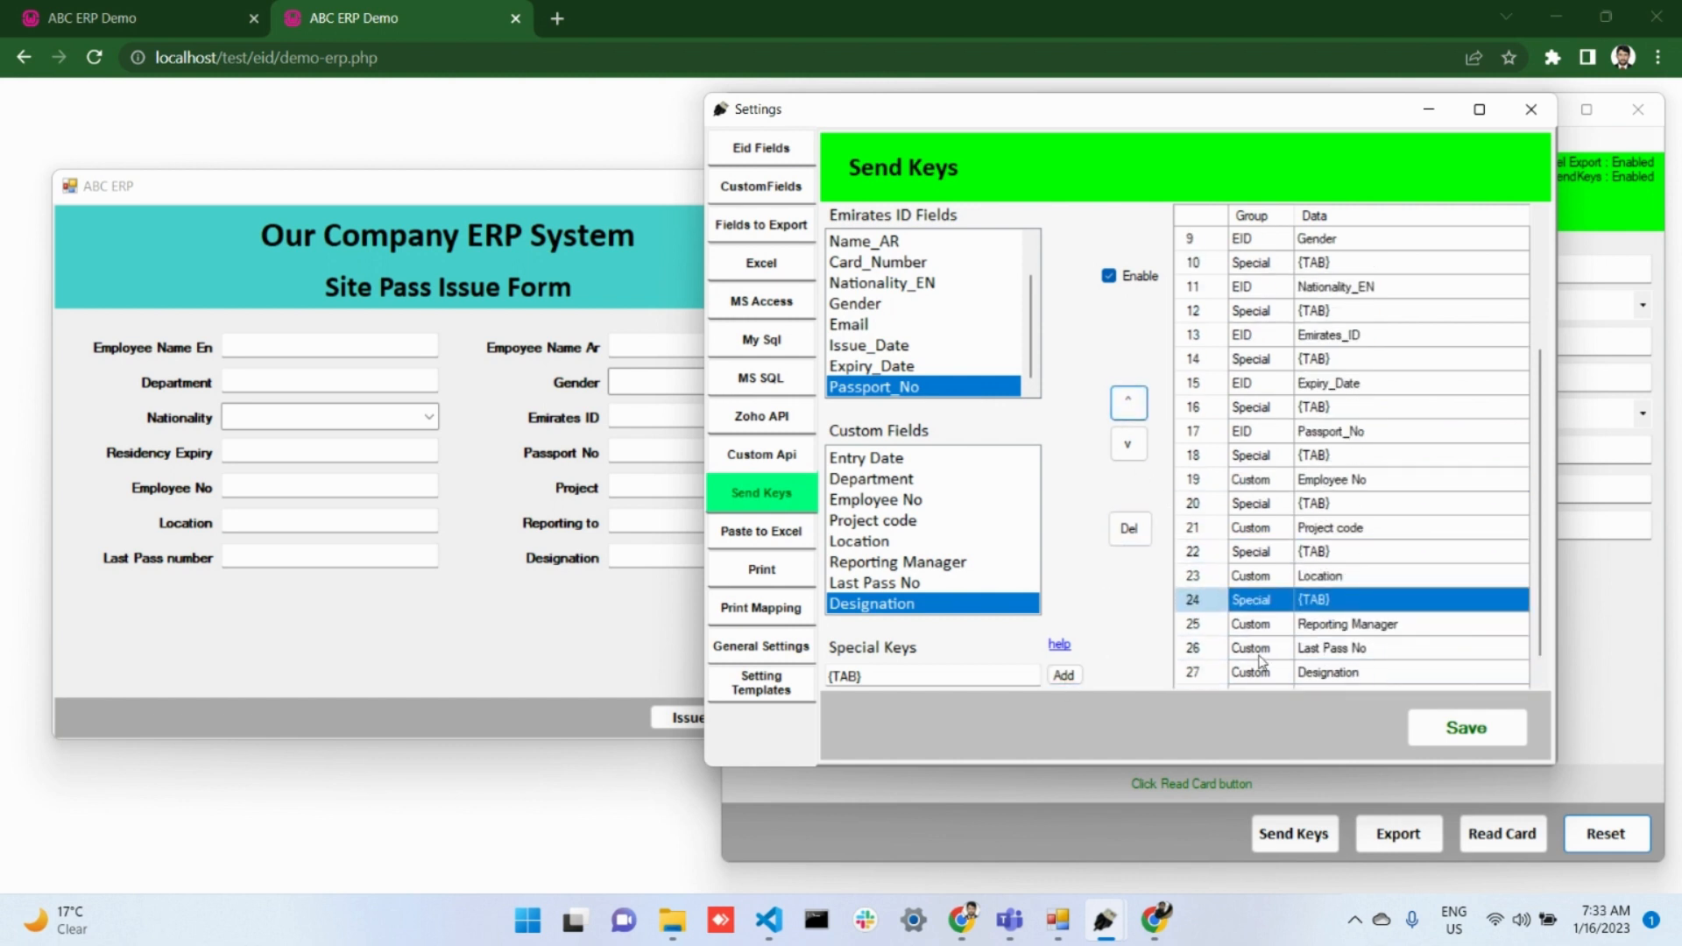
click(1214, 686)
click(1130, 403)
click(1129, 403)
Add another {TAB} special key and place a {TAB} entry between Last Pass No and Designation
click(1064, 674)
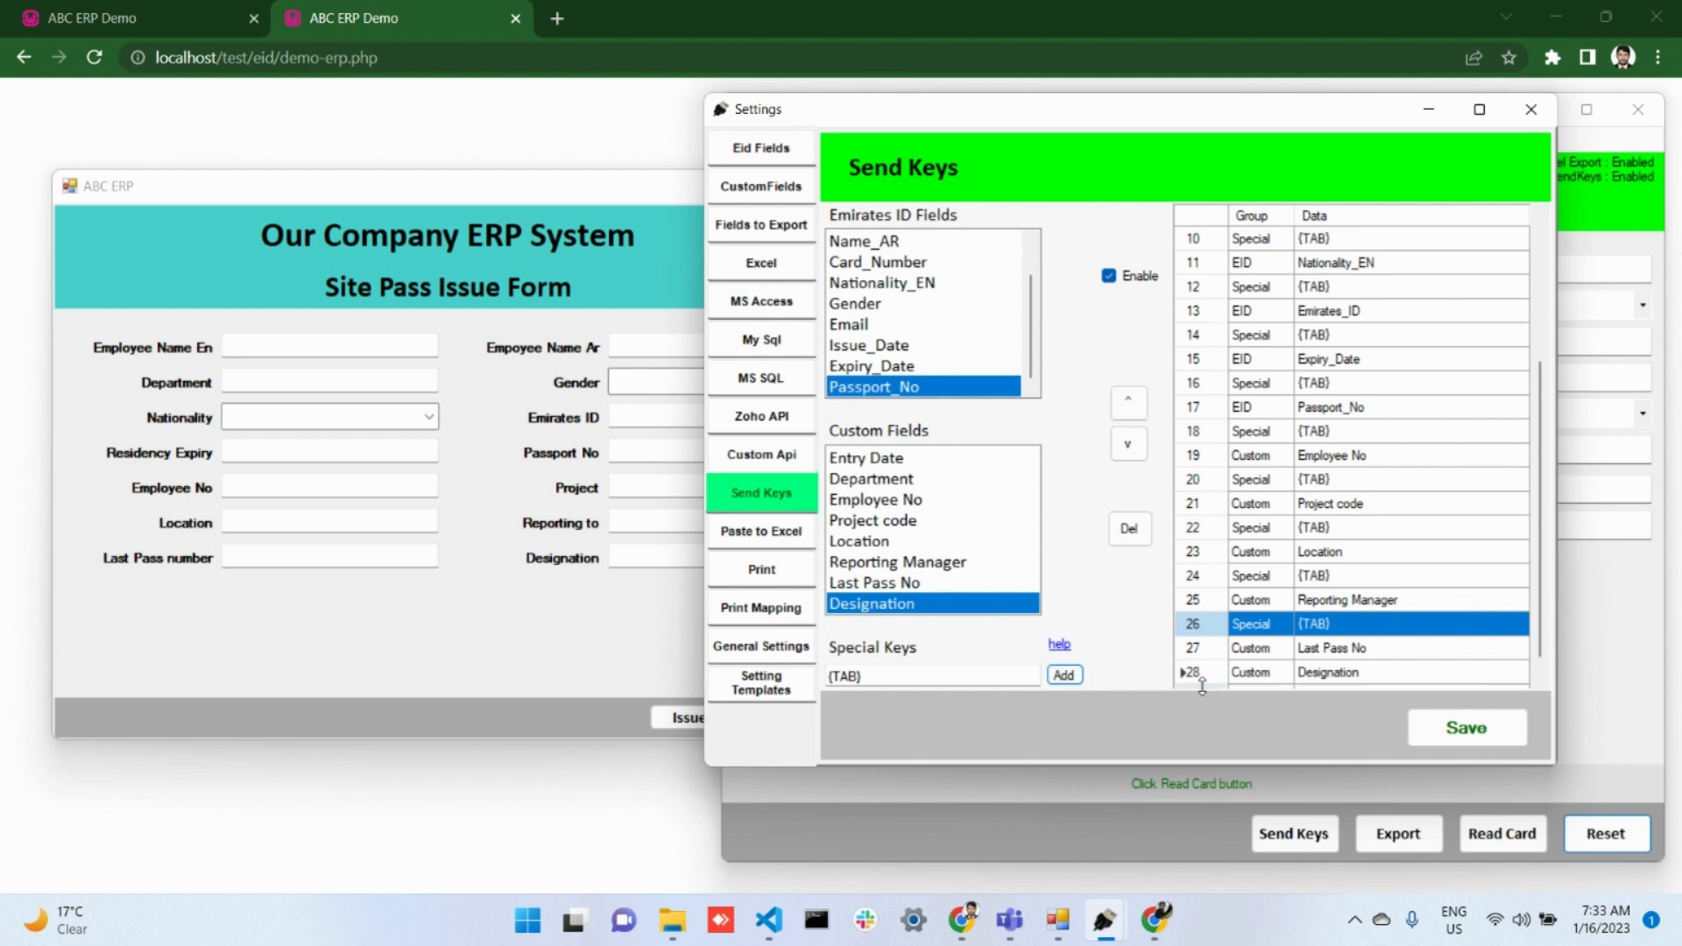
click(1202, 686)
click(1130, 403)
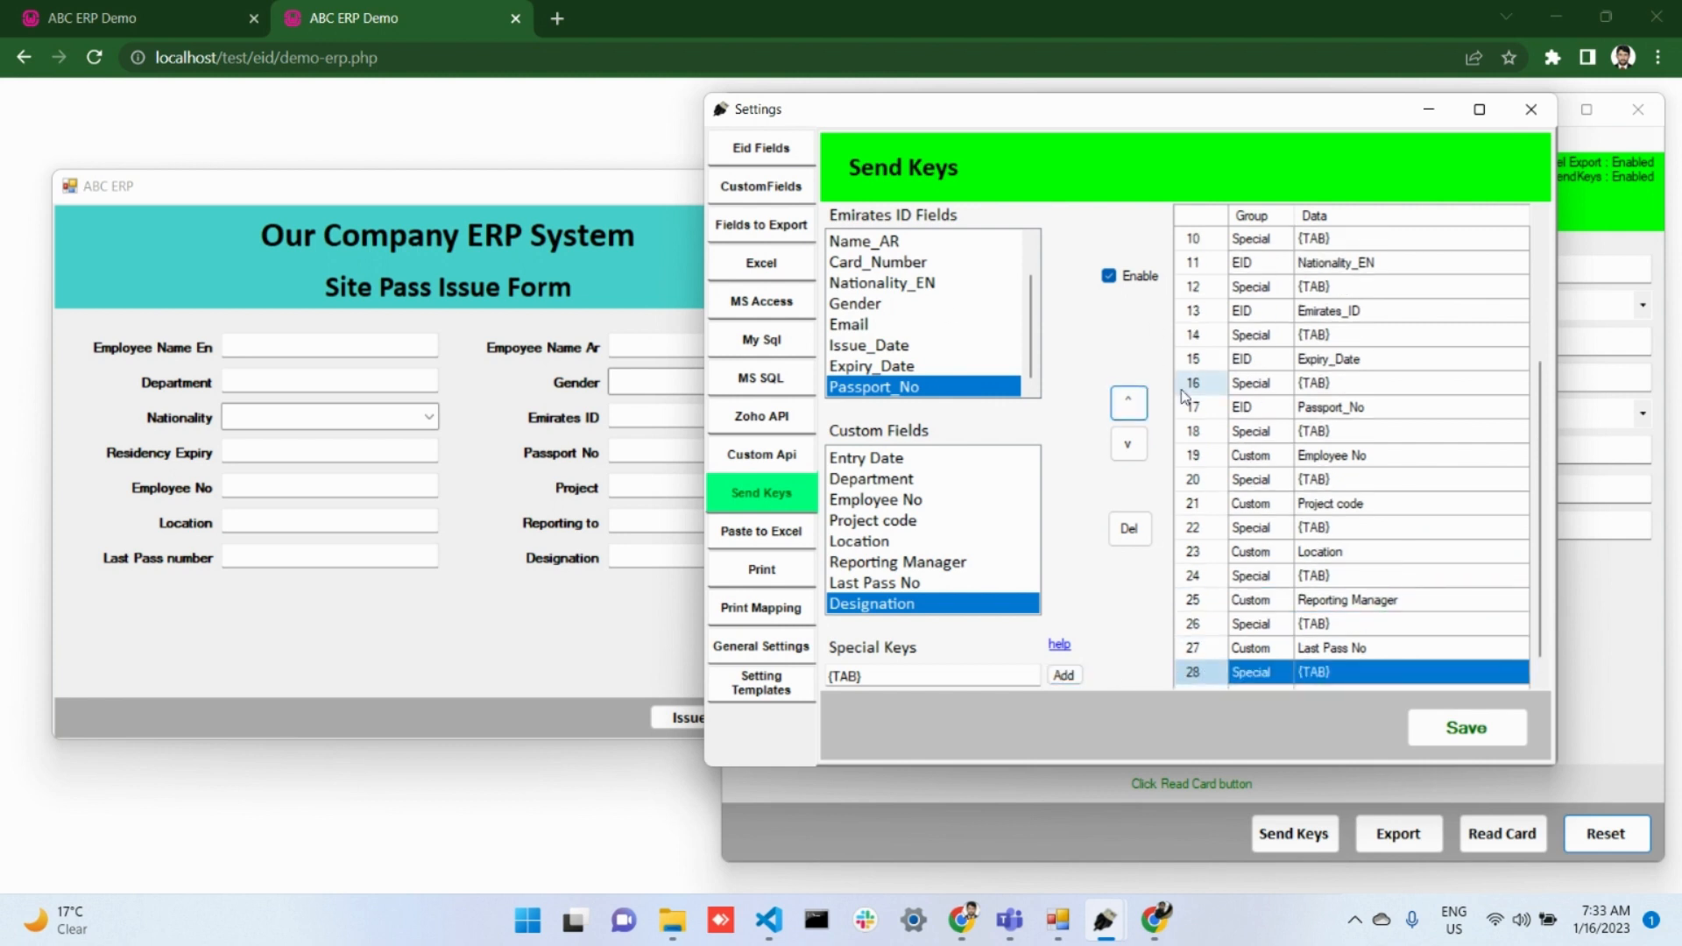
Change the special key to {ENTER} and add it twice at the end of the sequence
click(860, 678)
drag(860, 677, 837, 675)
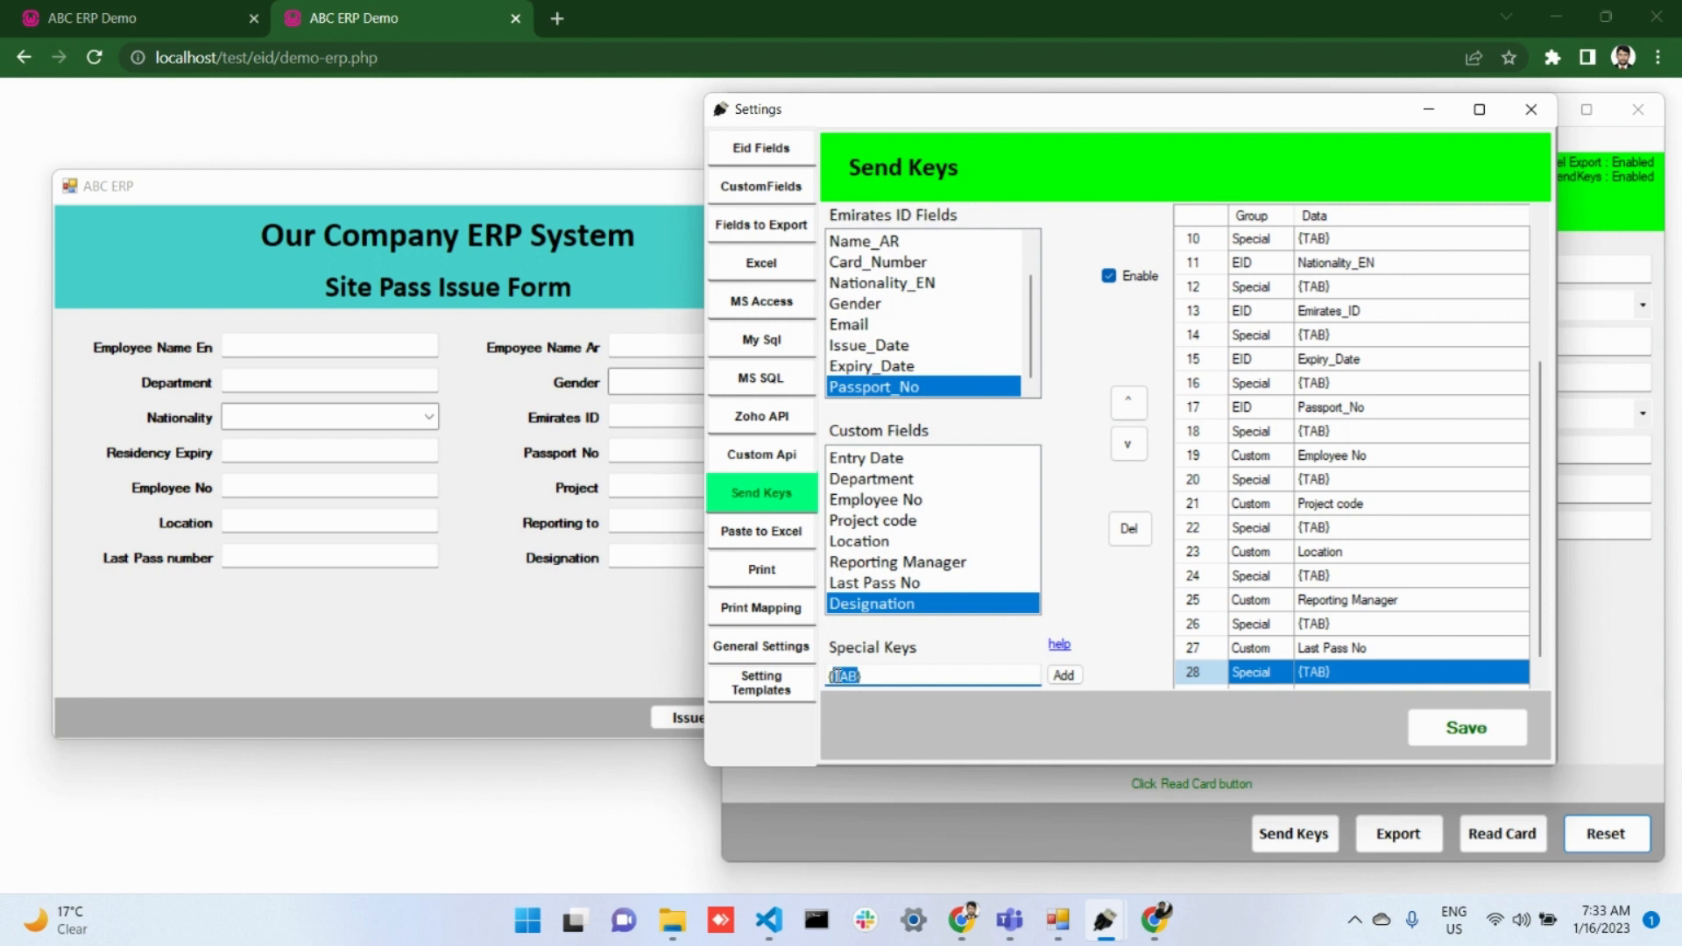
text({ENTER})
click(1063, 676)
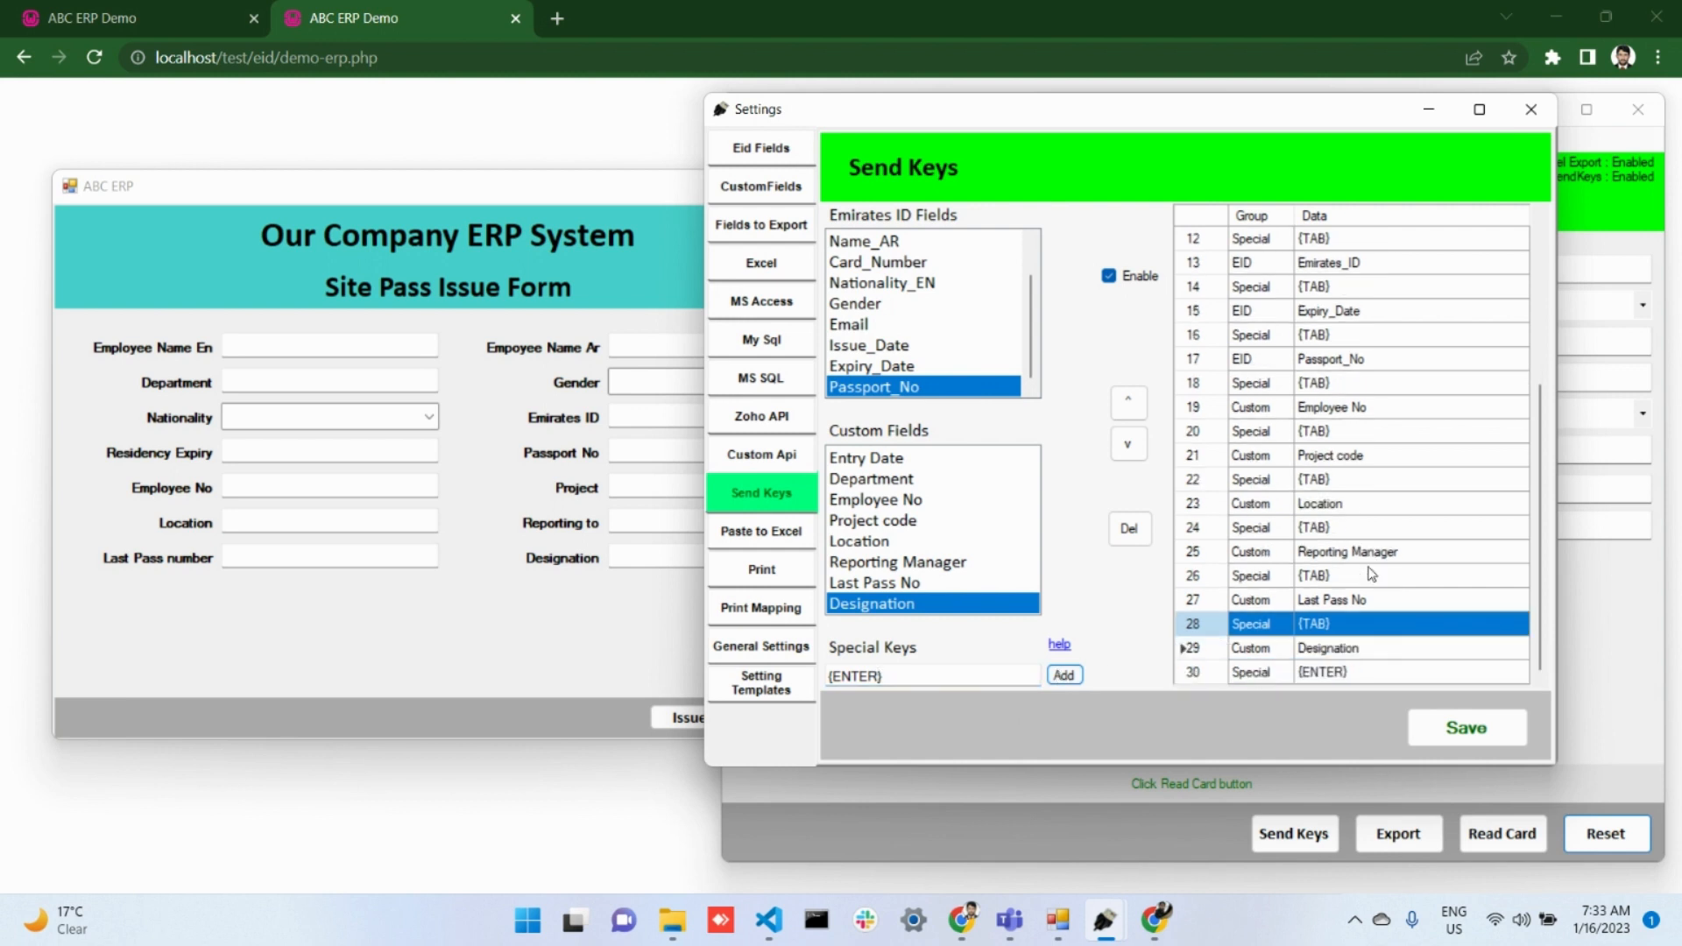
click(1197, 673)
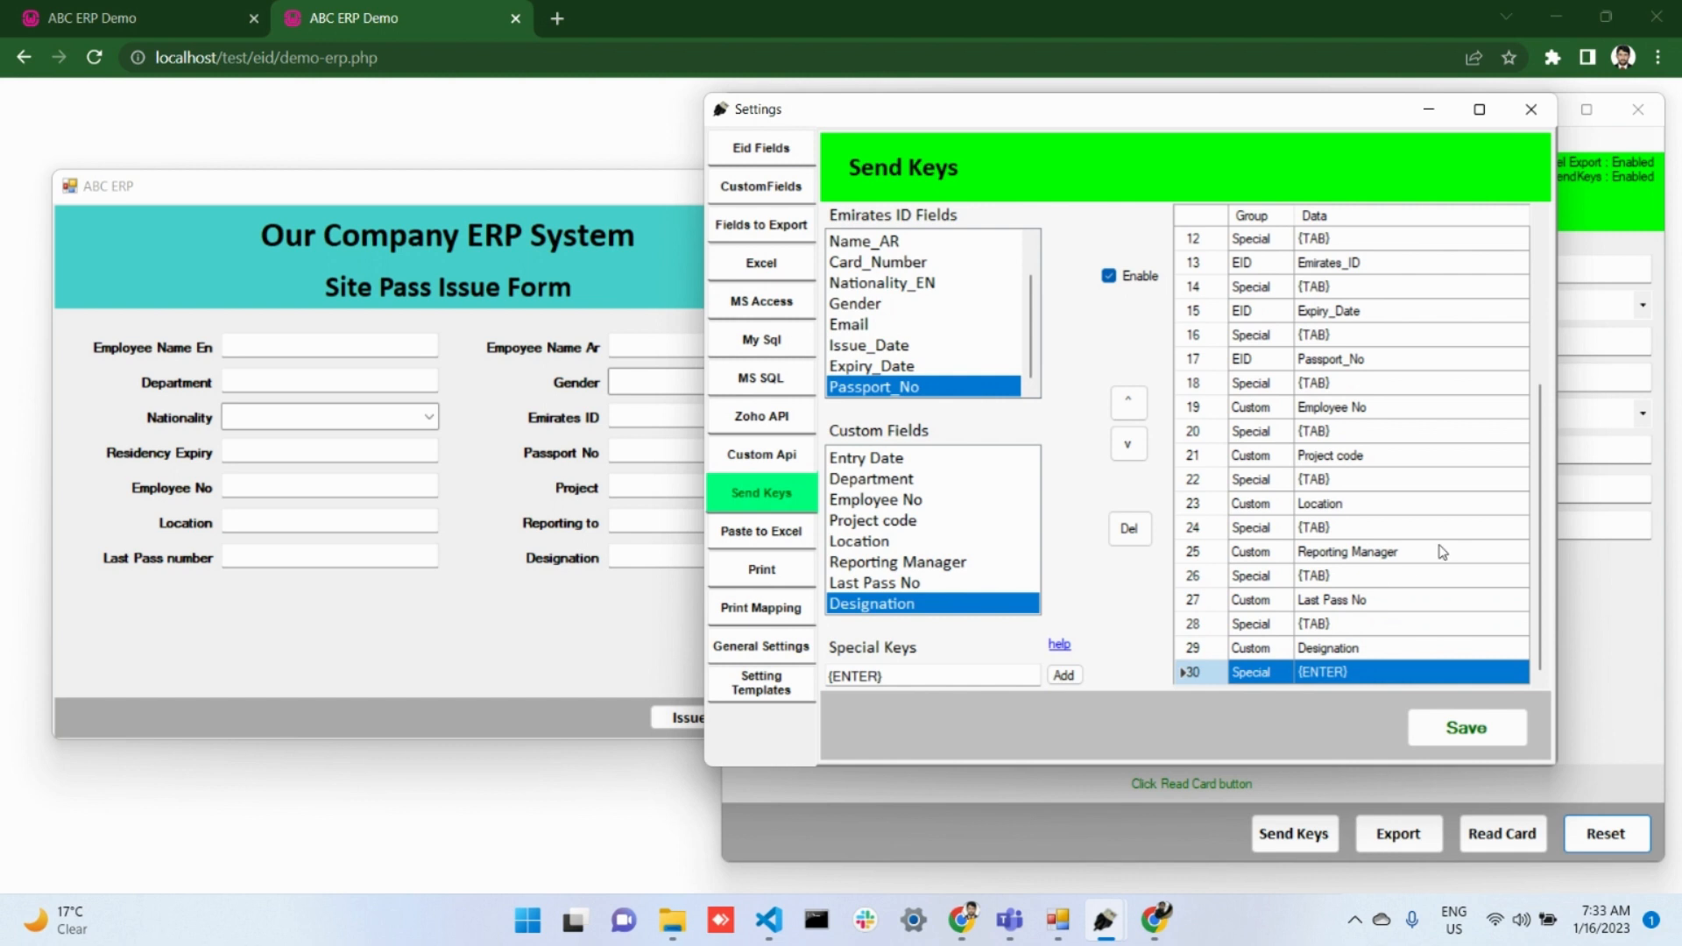
click(1067, 674)
Move the first added {ENTER} entry up so it sits directly after Gender, before the {TAB}
click(1130, 402)
click(1131, 402)
click(1130, 402)
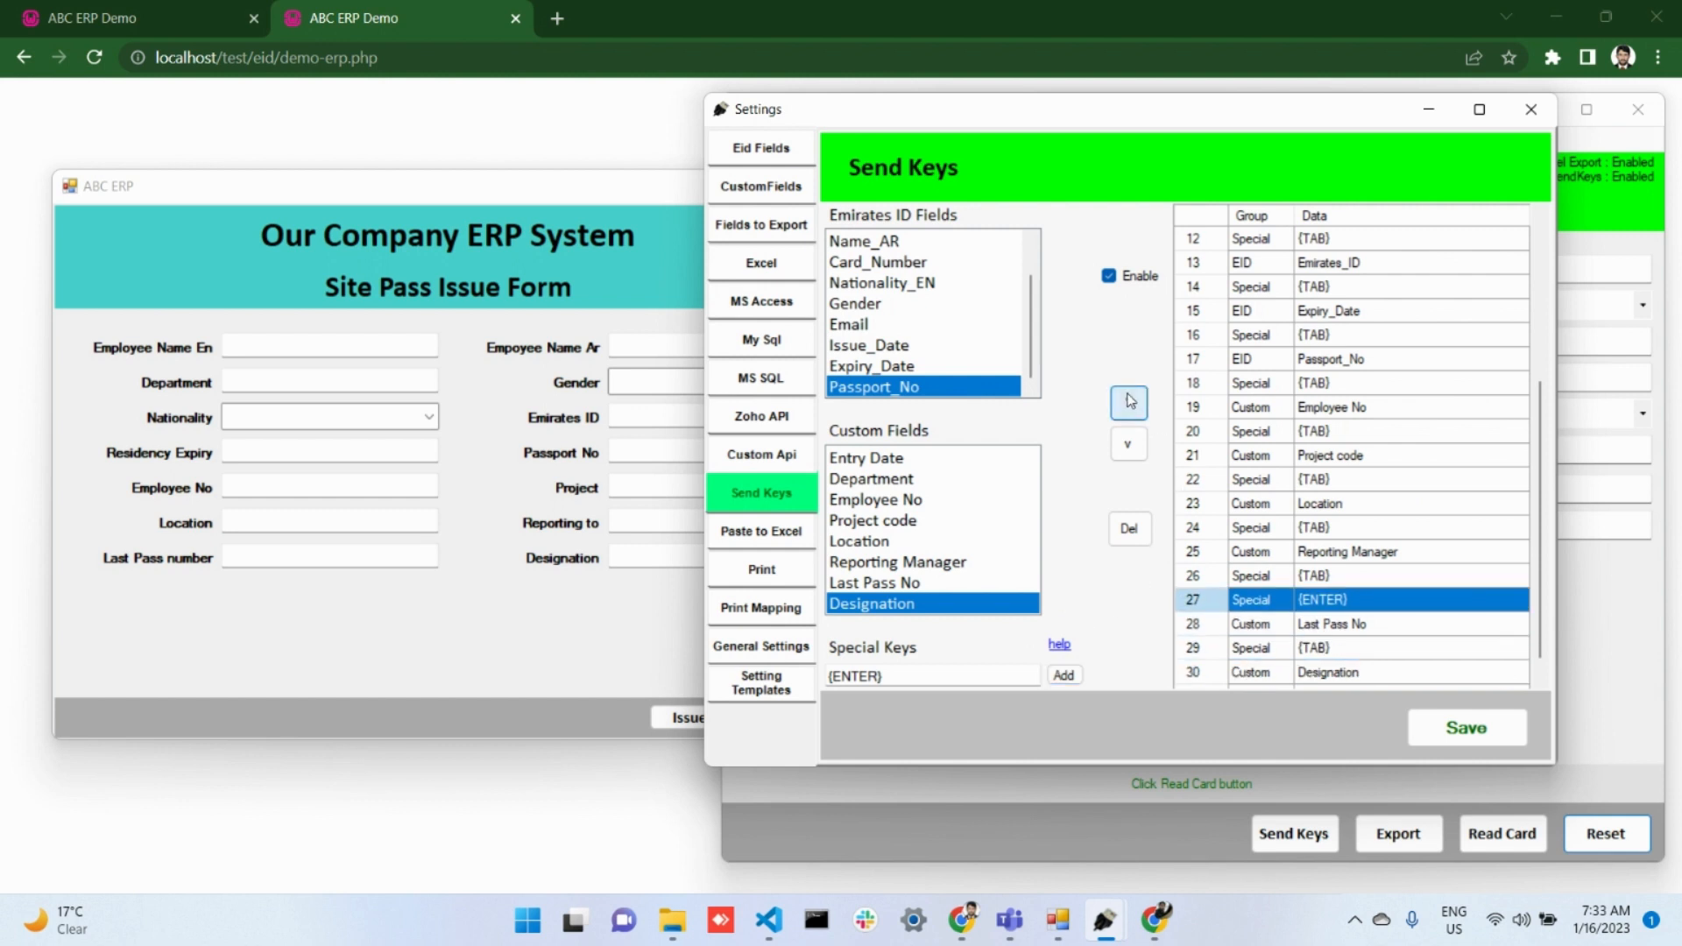
click(1130, 403)
click(1130, 402)
click(1130, 402)
click(1131, 402)
click(1130, 402)
click(1130, 402)
click(1131, 403)
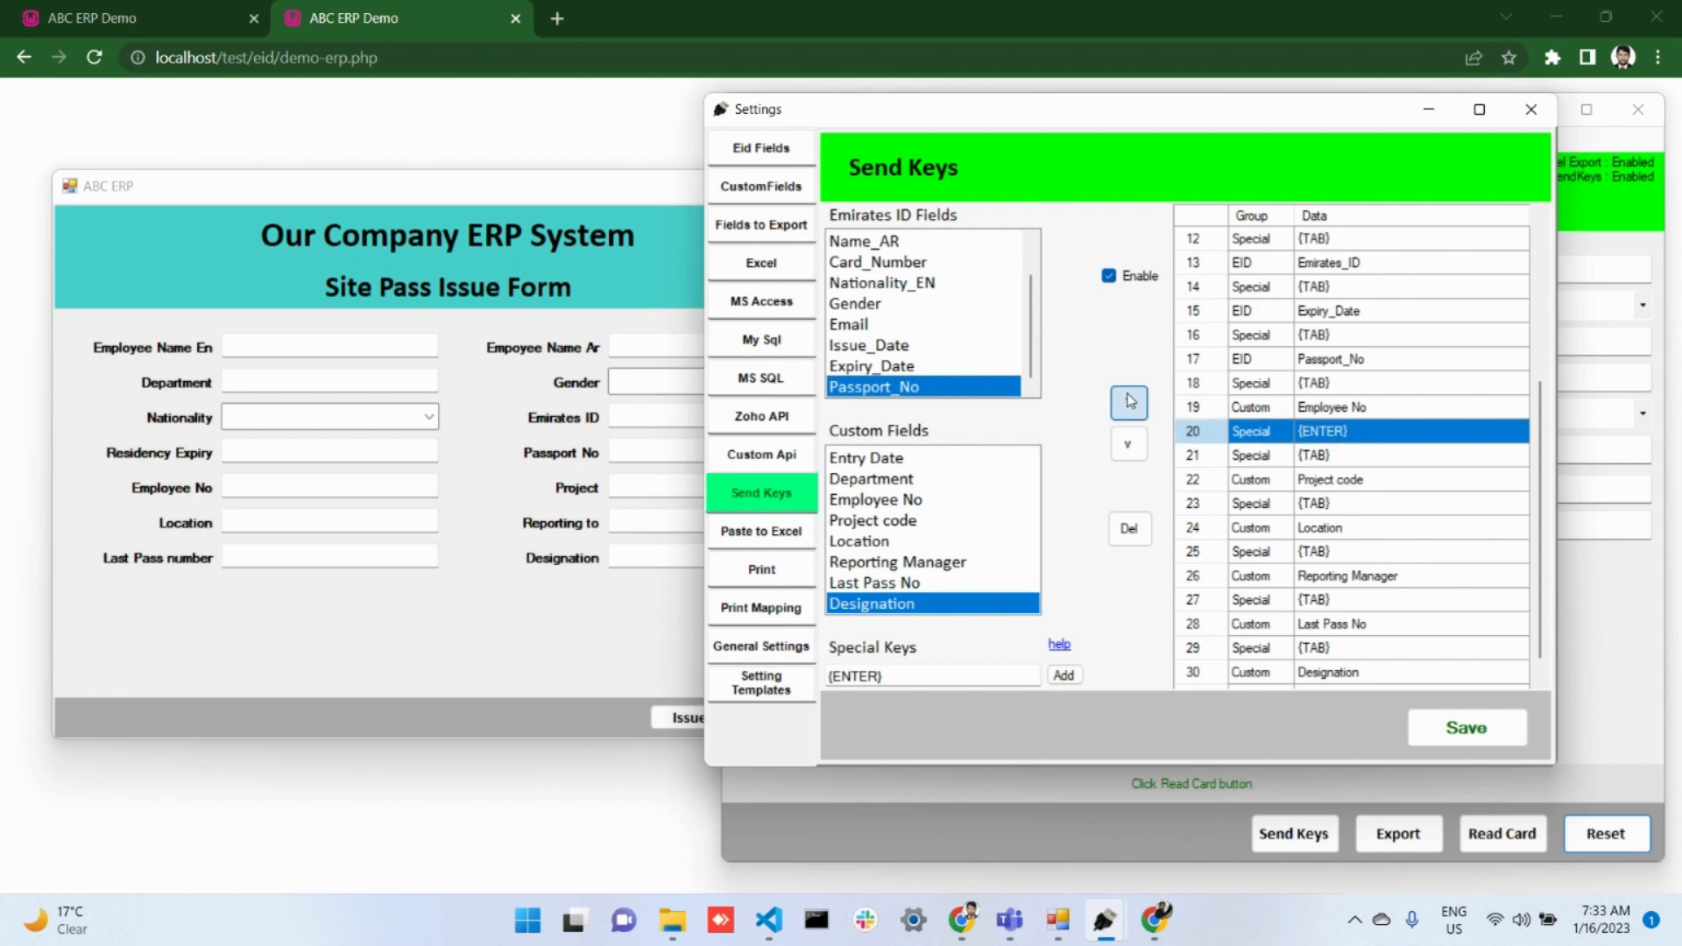
click(1130, 402)
click(1130, 402)
click(1131, 402)
click(1130, 402)
click(1130, 402)
click(1130, 402)
click(1131, 402)
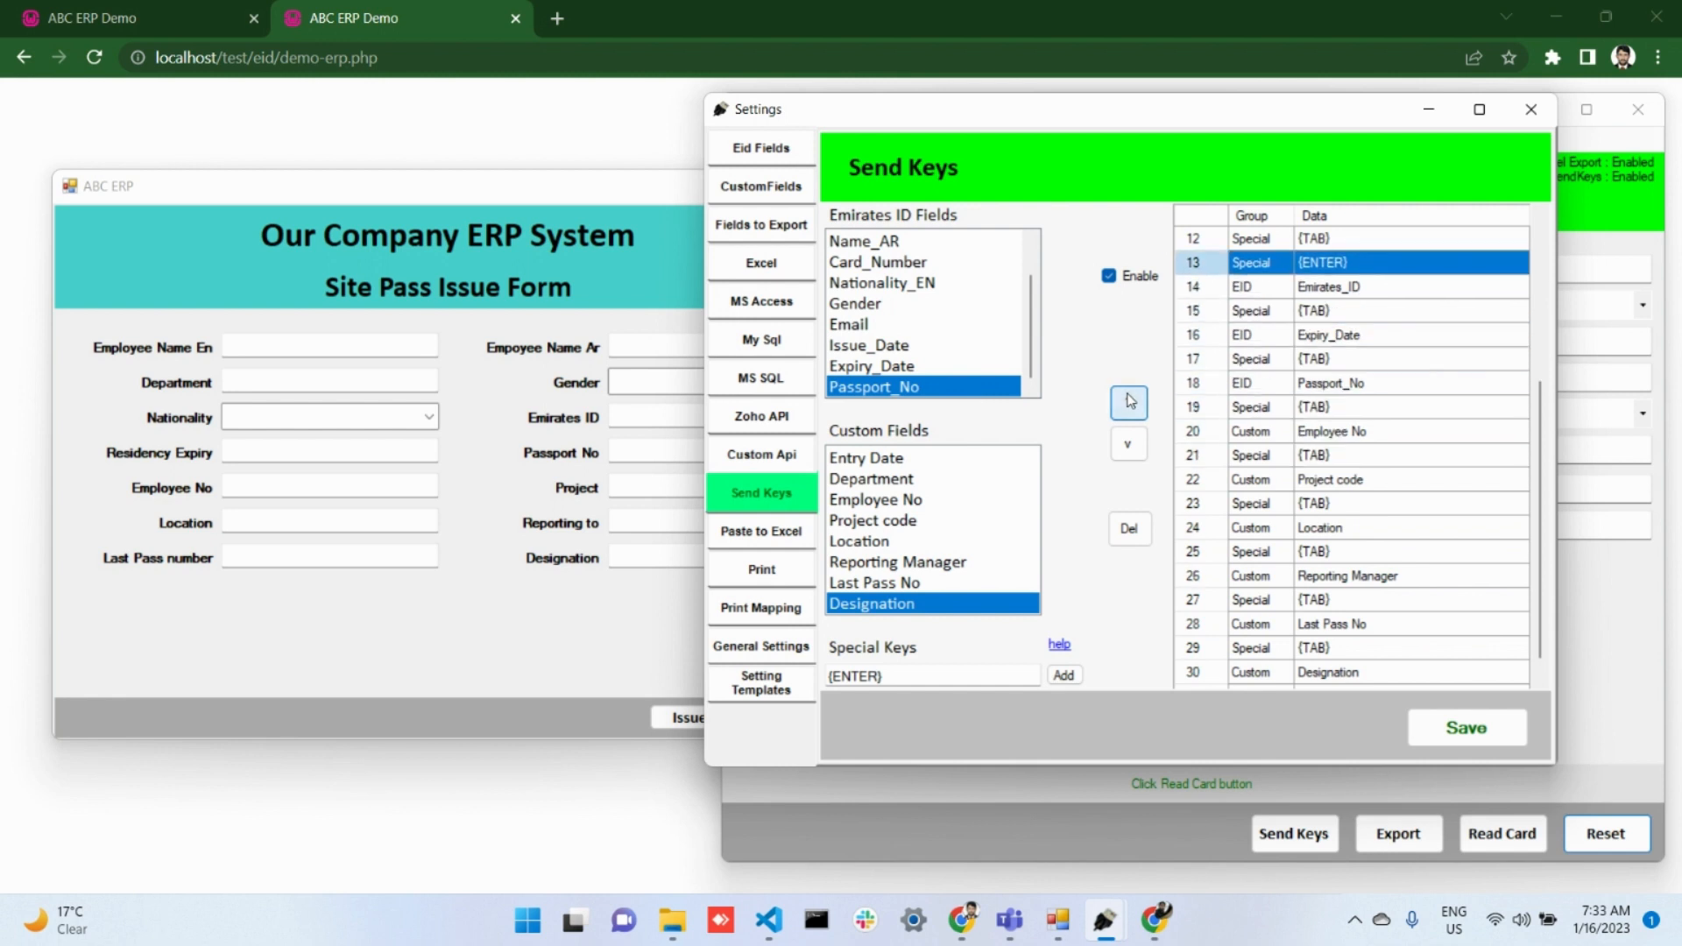
click(1131, 412)
click(1131, 412)
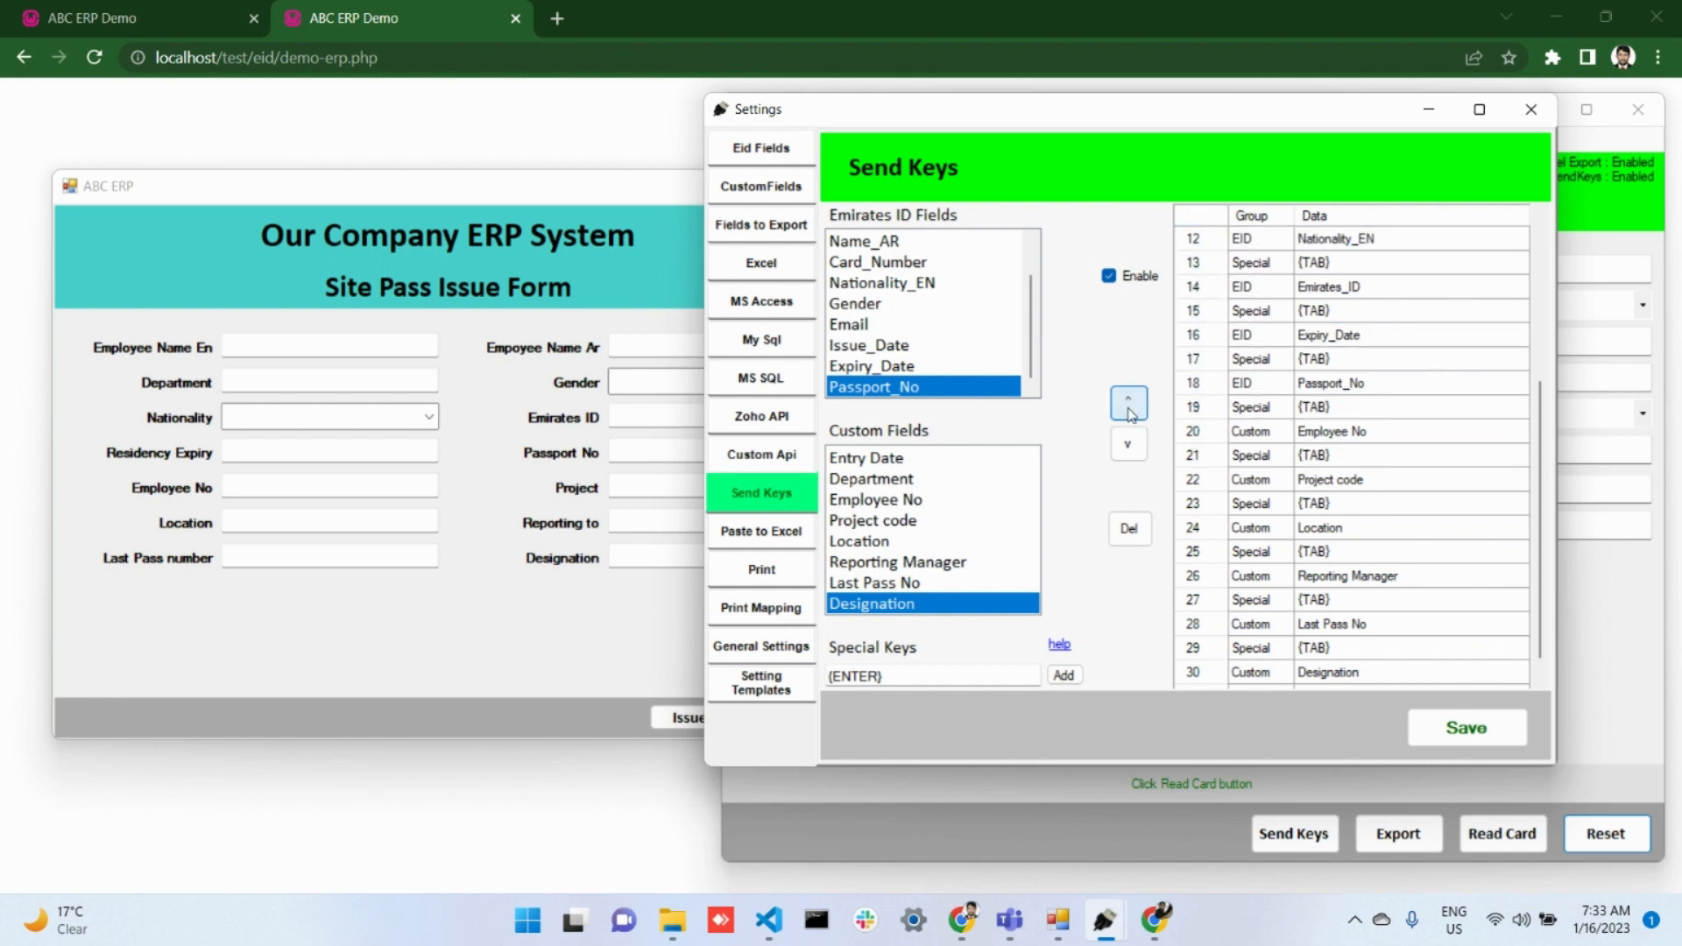
scroll(1296, 423, up, 2)
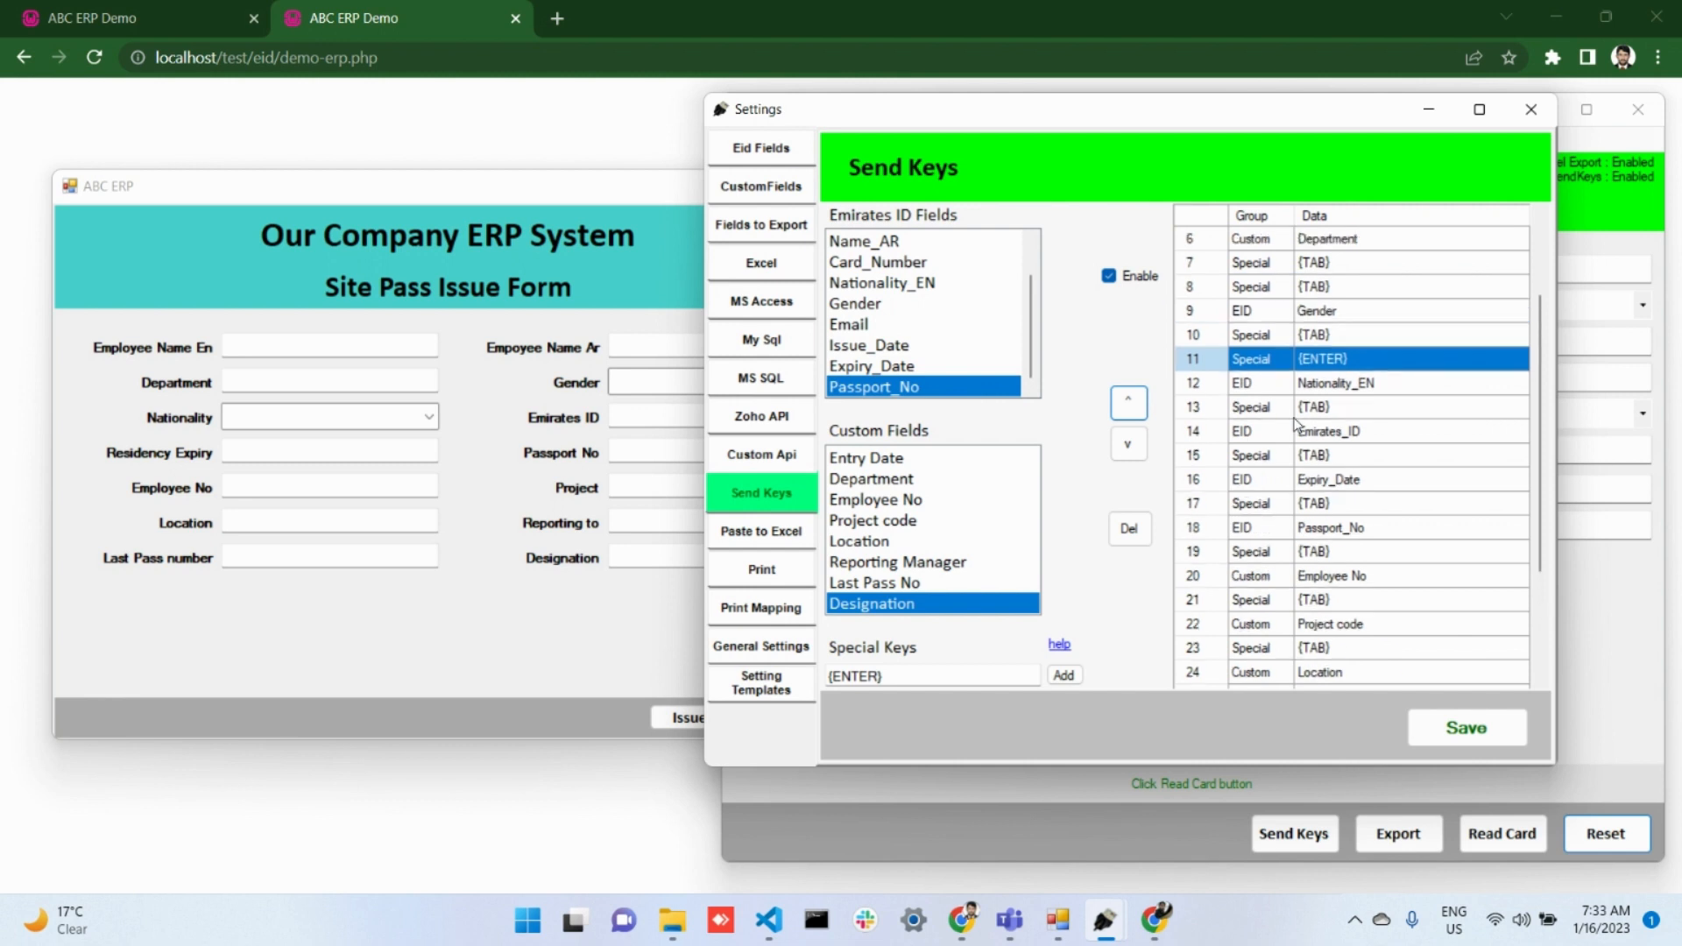
scroll(1297, 423, up, 1)
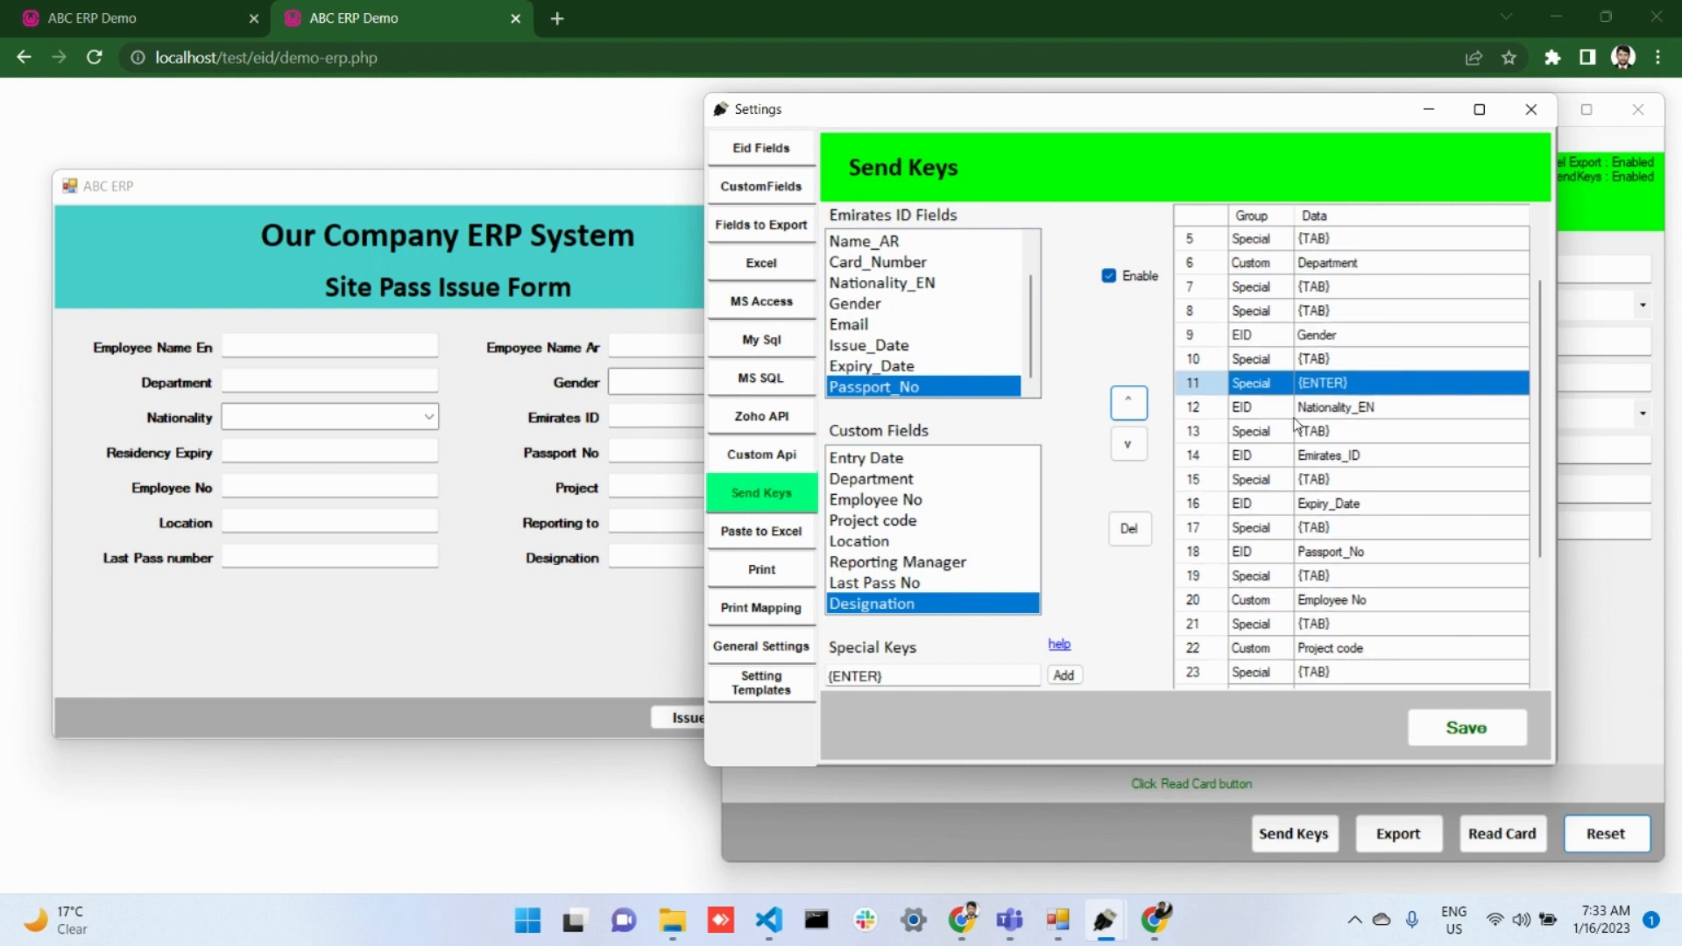
click(1131, 403)
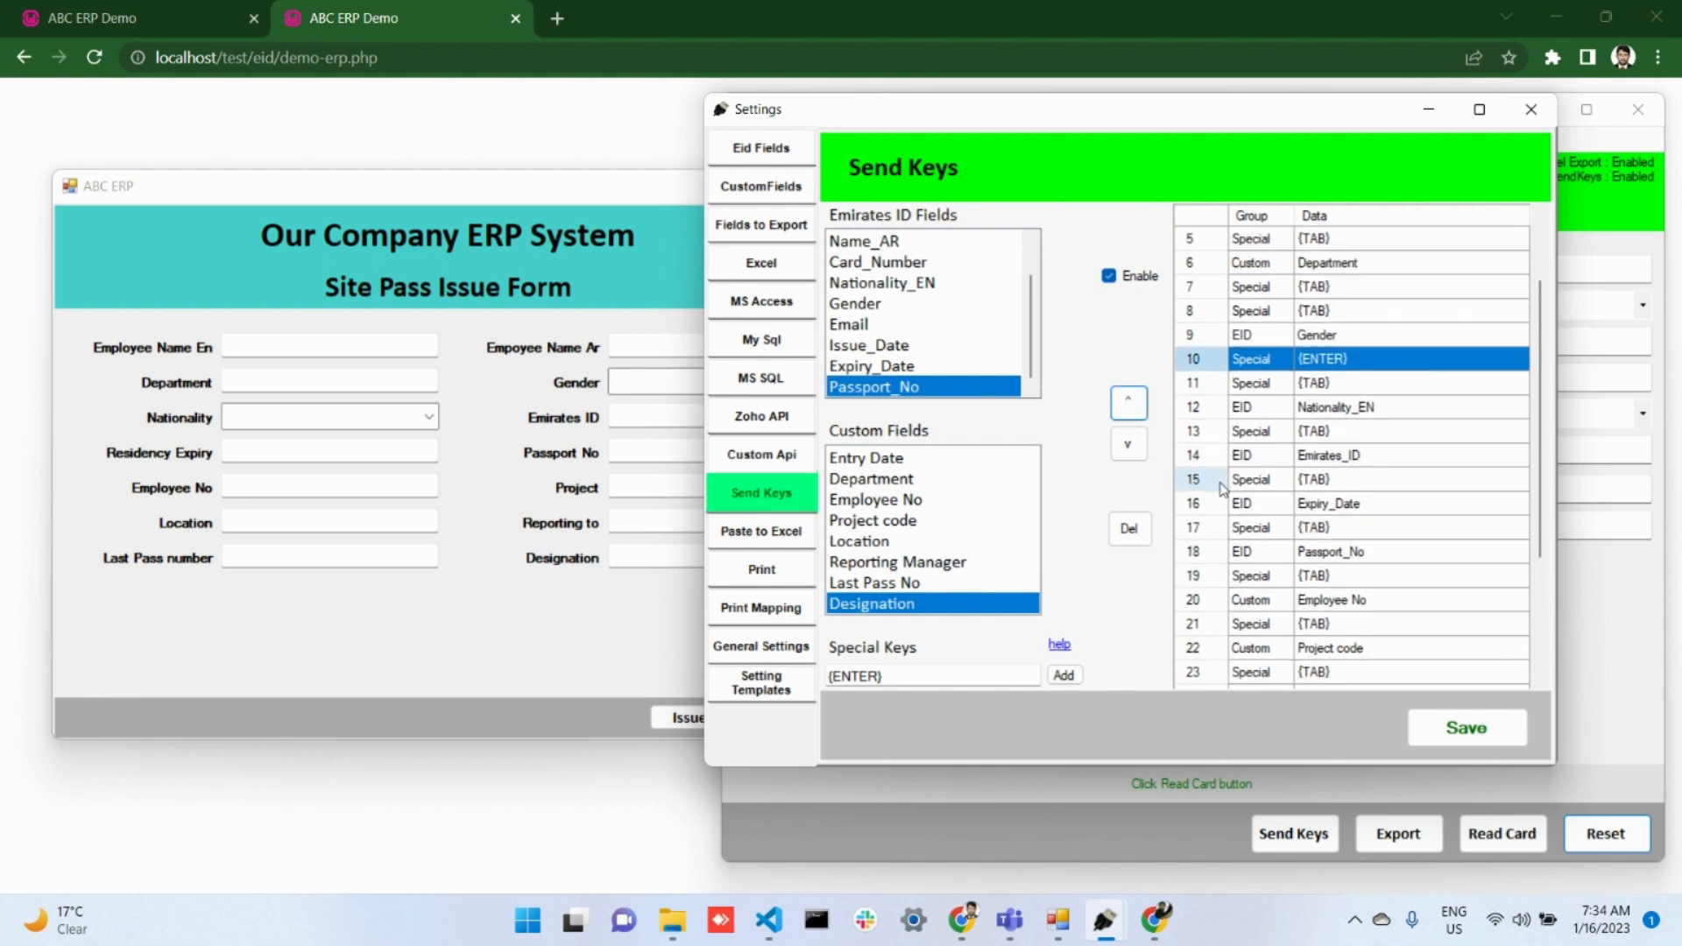
Move the remaining {ENTER} entry from the end of the list to directly after Nationality_EN
scroll(1228, 495, down, 1)
scroll(1228, 495, down, 3)
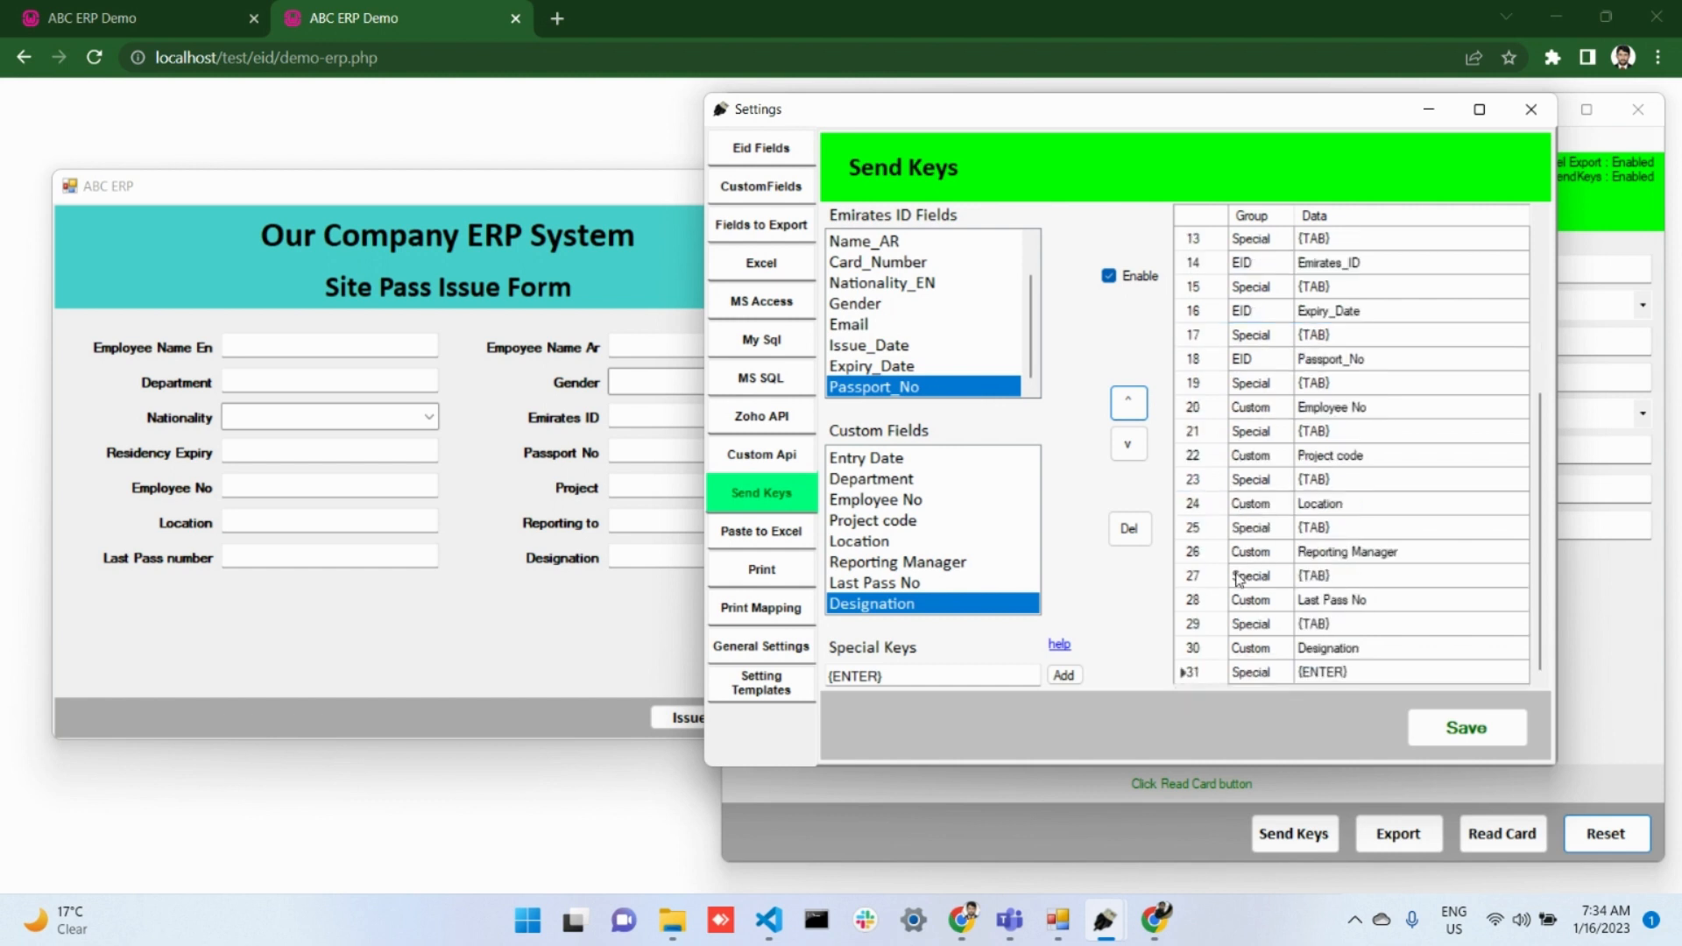
click(1210, 675)
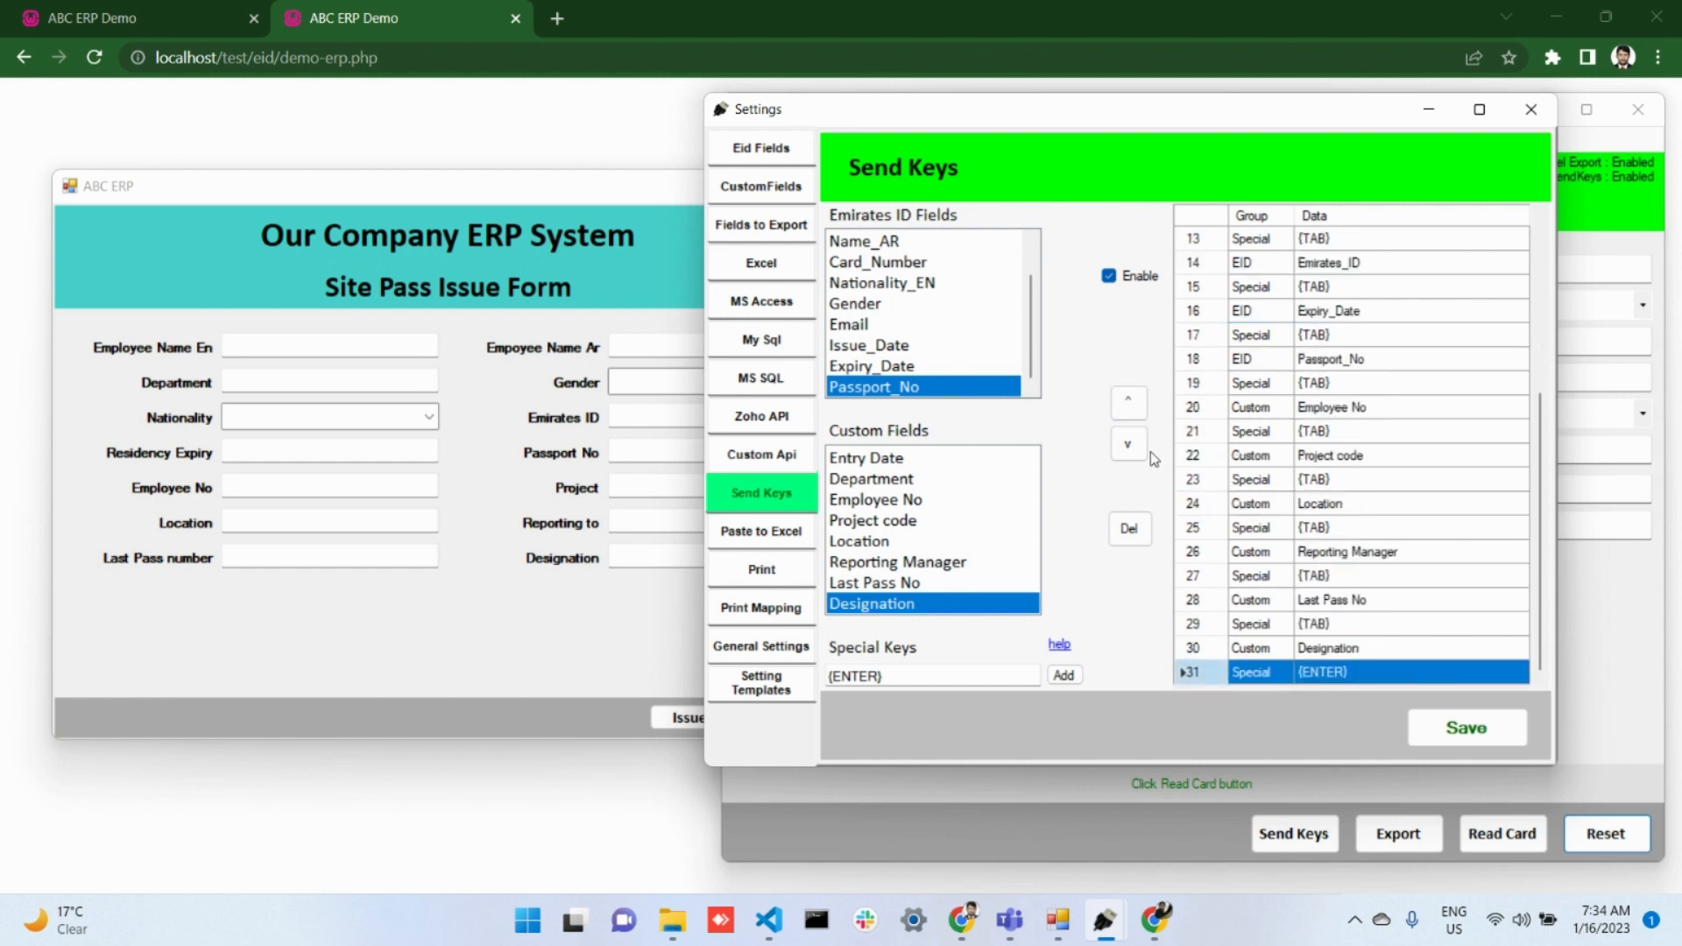
click(1131, 405)
click(1132, 412)
click(1132, 411)
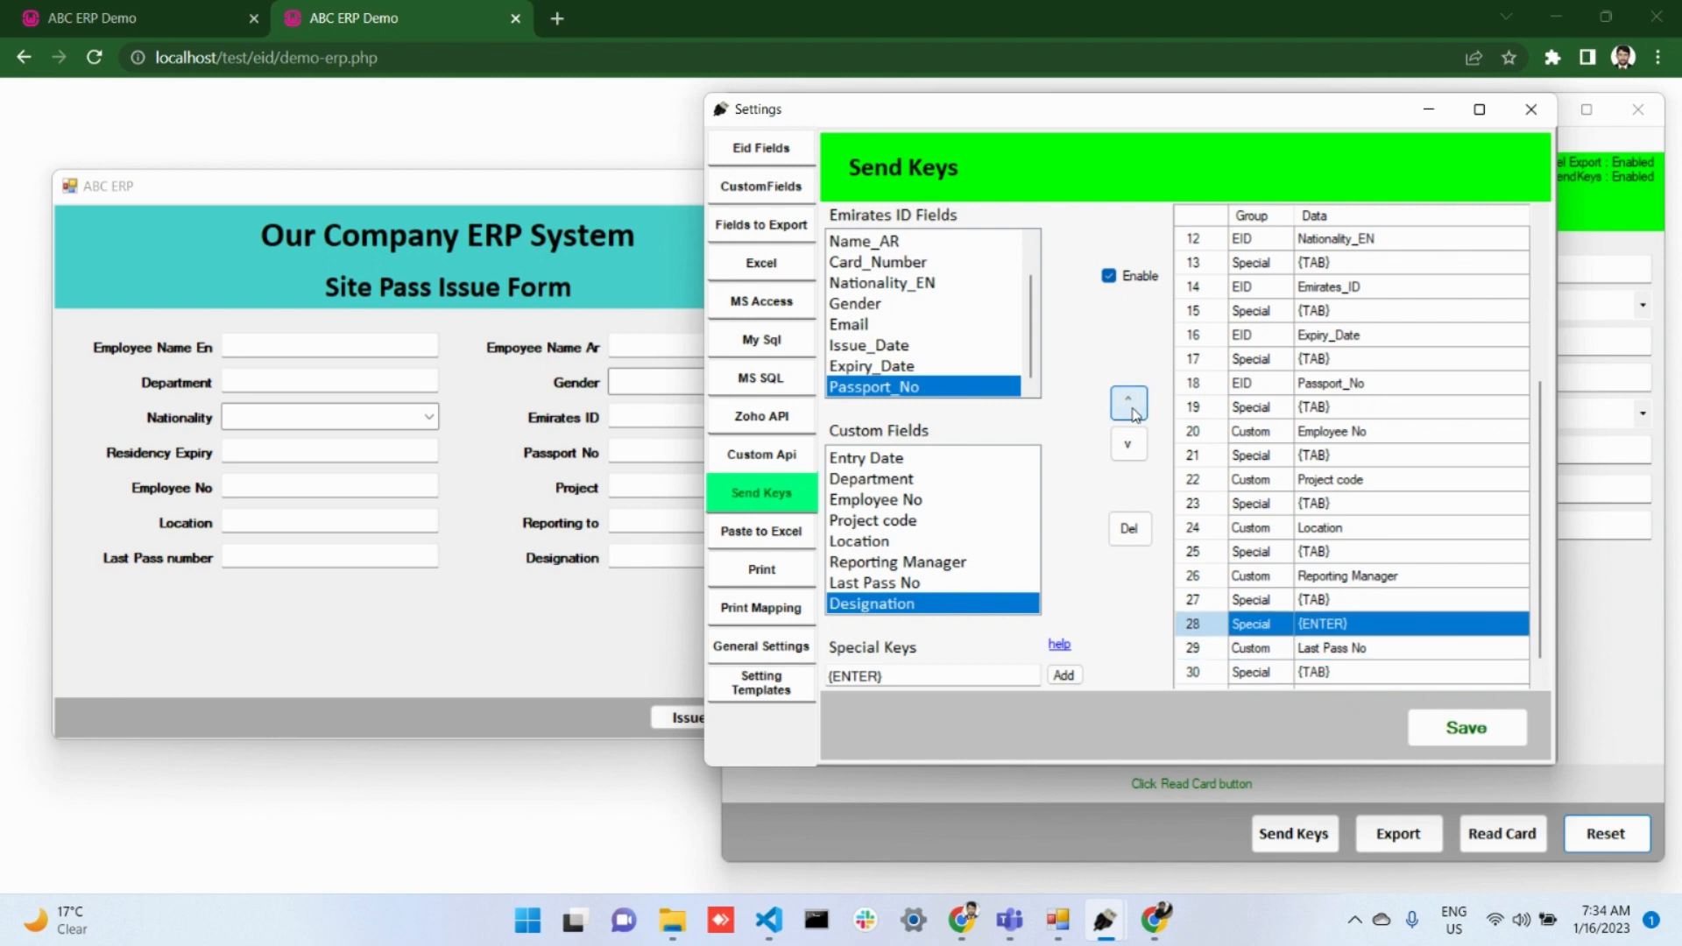
click(1132, 412)
click(1132, 412)
click(1132, 412)
click(1132, 412)
click(1132, 412)
click(1132, 412)
click(1132, 411)
click(1132, 412)
click(1132, 412)
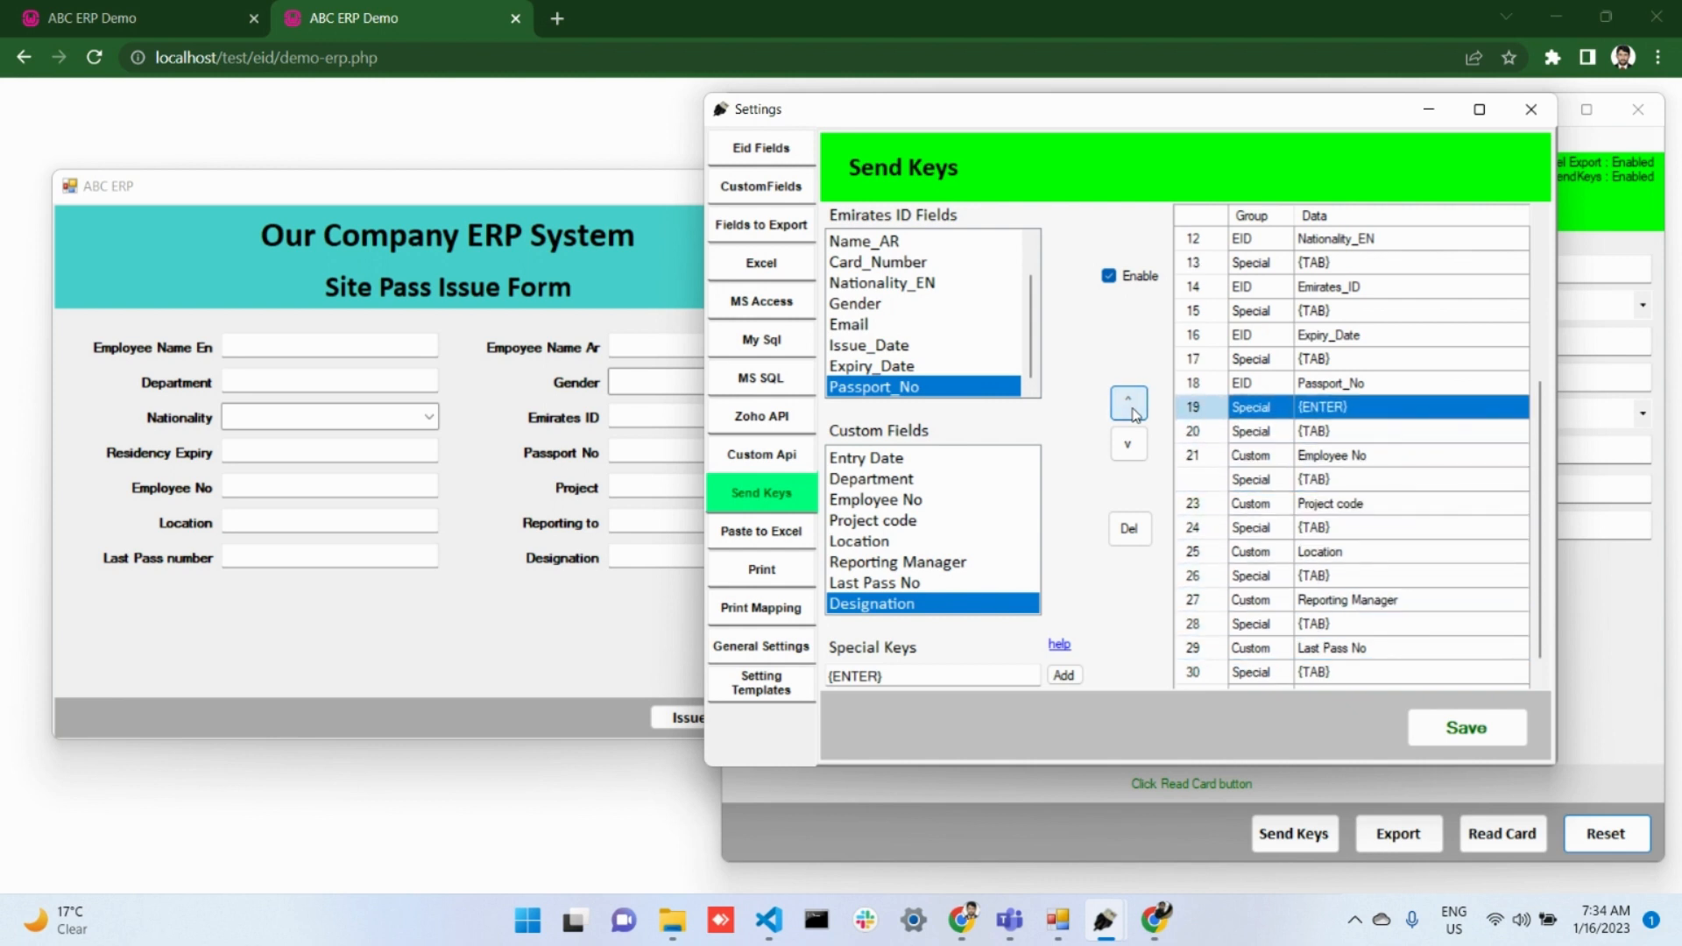
click(1132, 412)
click(1132, 412)
click(1133, 411)
click(1132, 412)
click(1132, 411)
click(1132, 410)
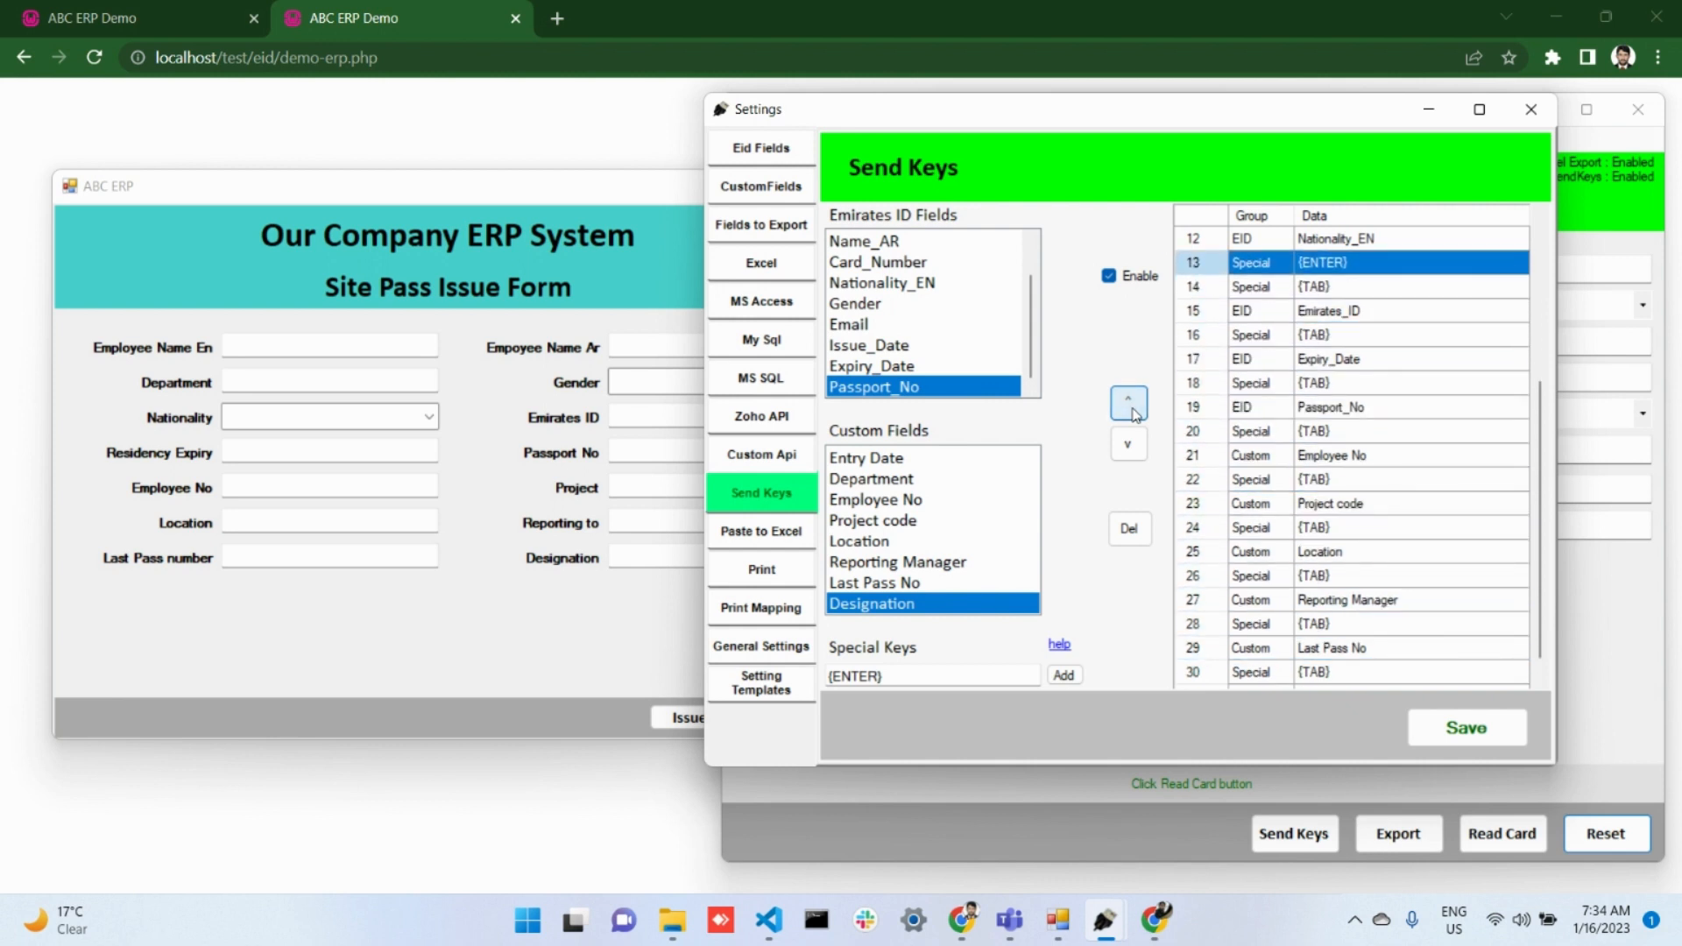
Open the special keys help page, find F4 in the SendKeys documentation and copy its {F4} code
click(1059, 646)
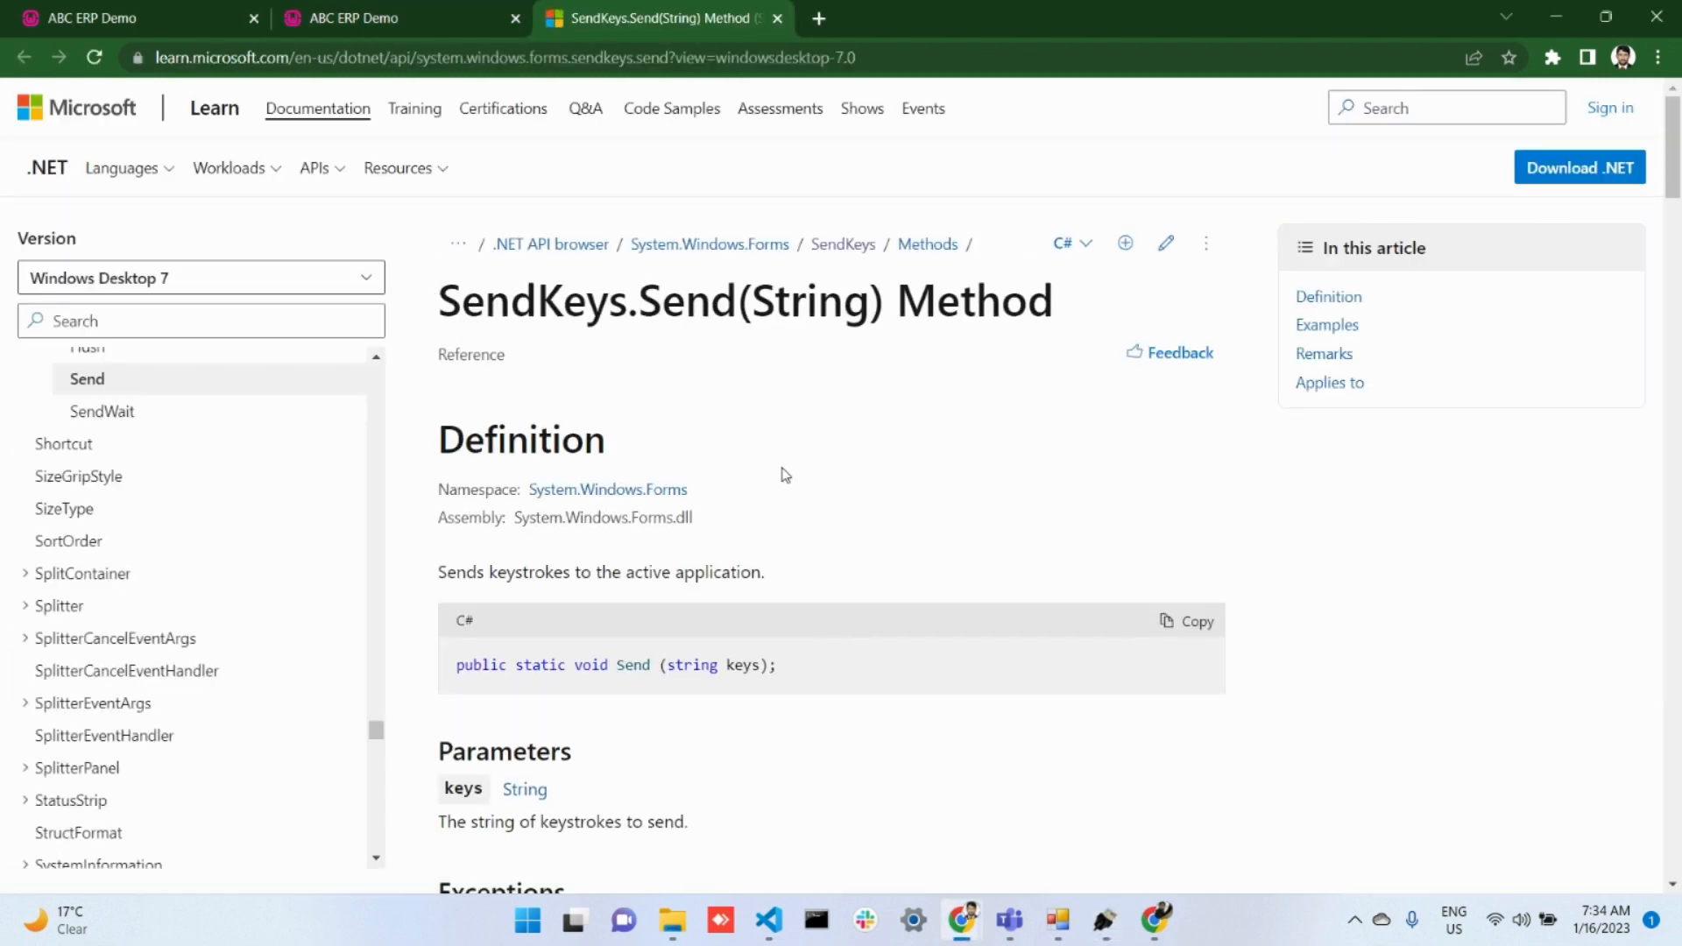
key(ctrl+f)
text(F)
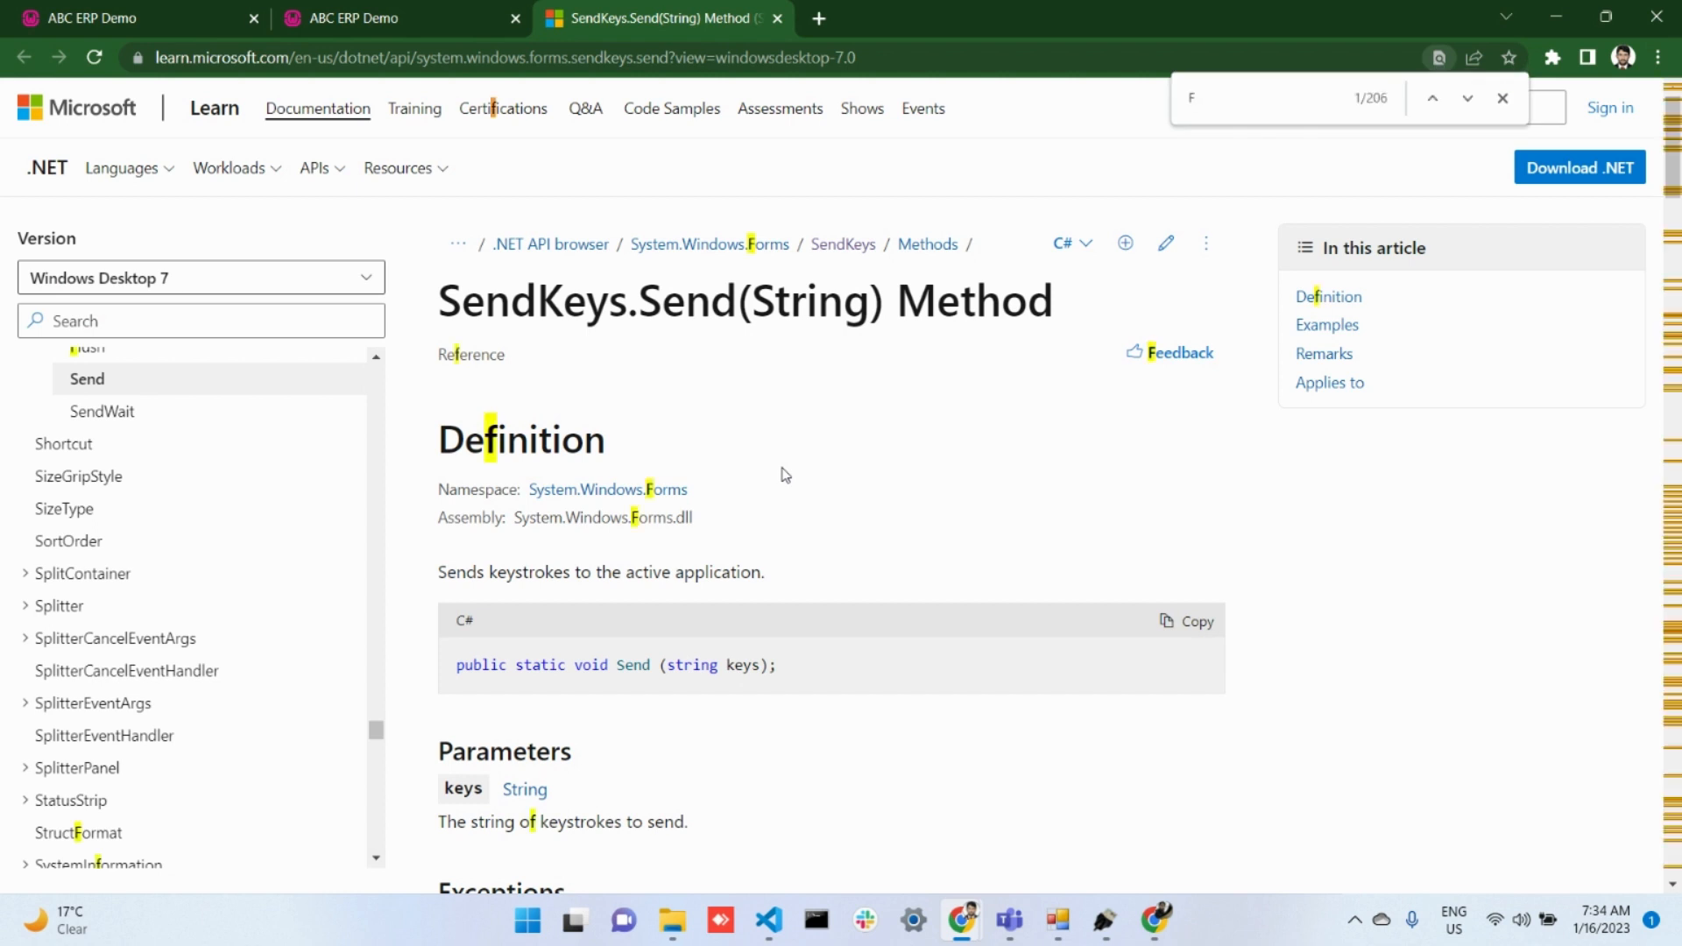
text(4)
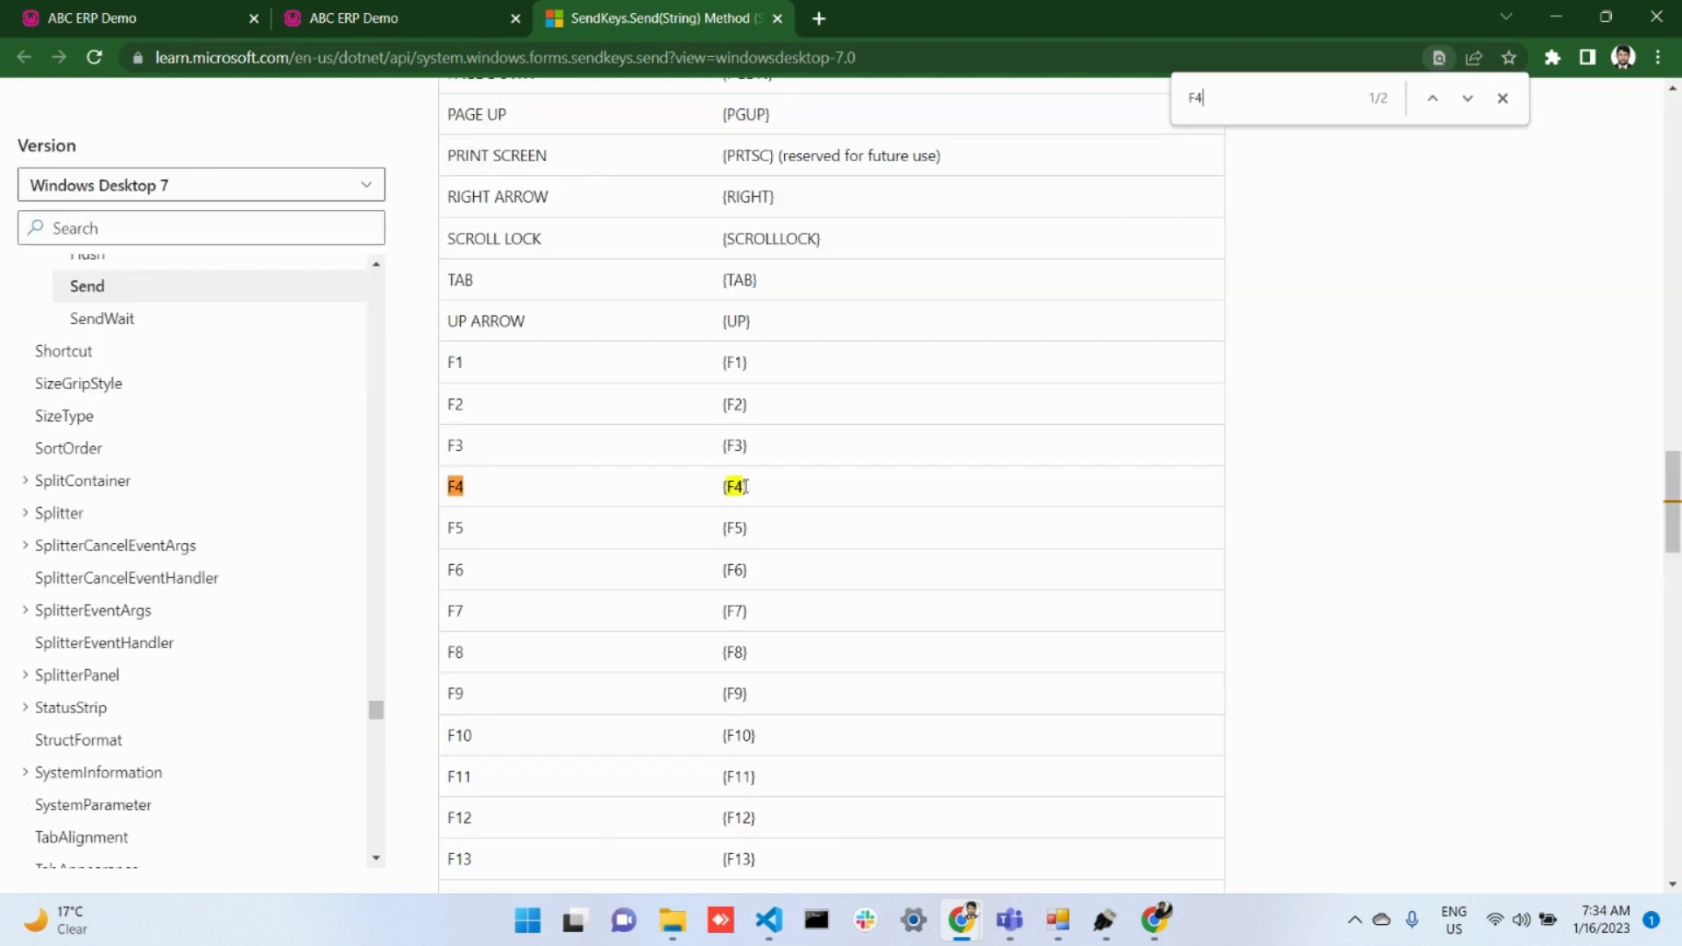
double_click(734, 488)
drag(723, 488, 752, 491)
key(ctrl+c)
Return to the ABC ERP Demo page, paste {F4} as the special key and add it twice
click(324, 14)
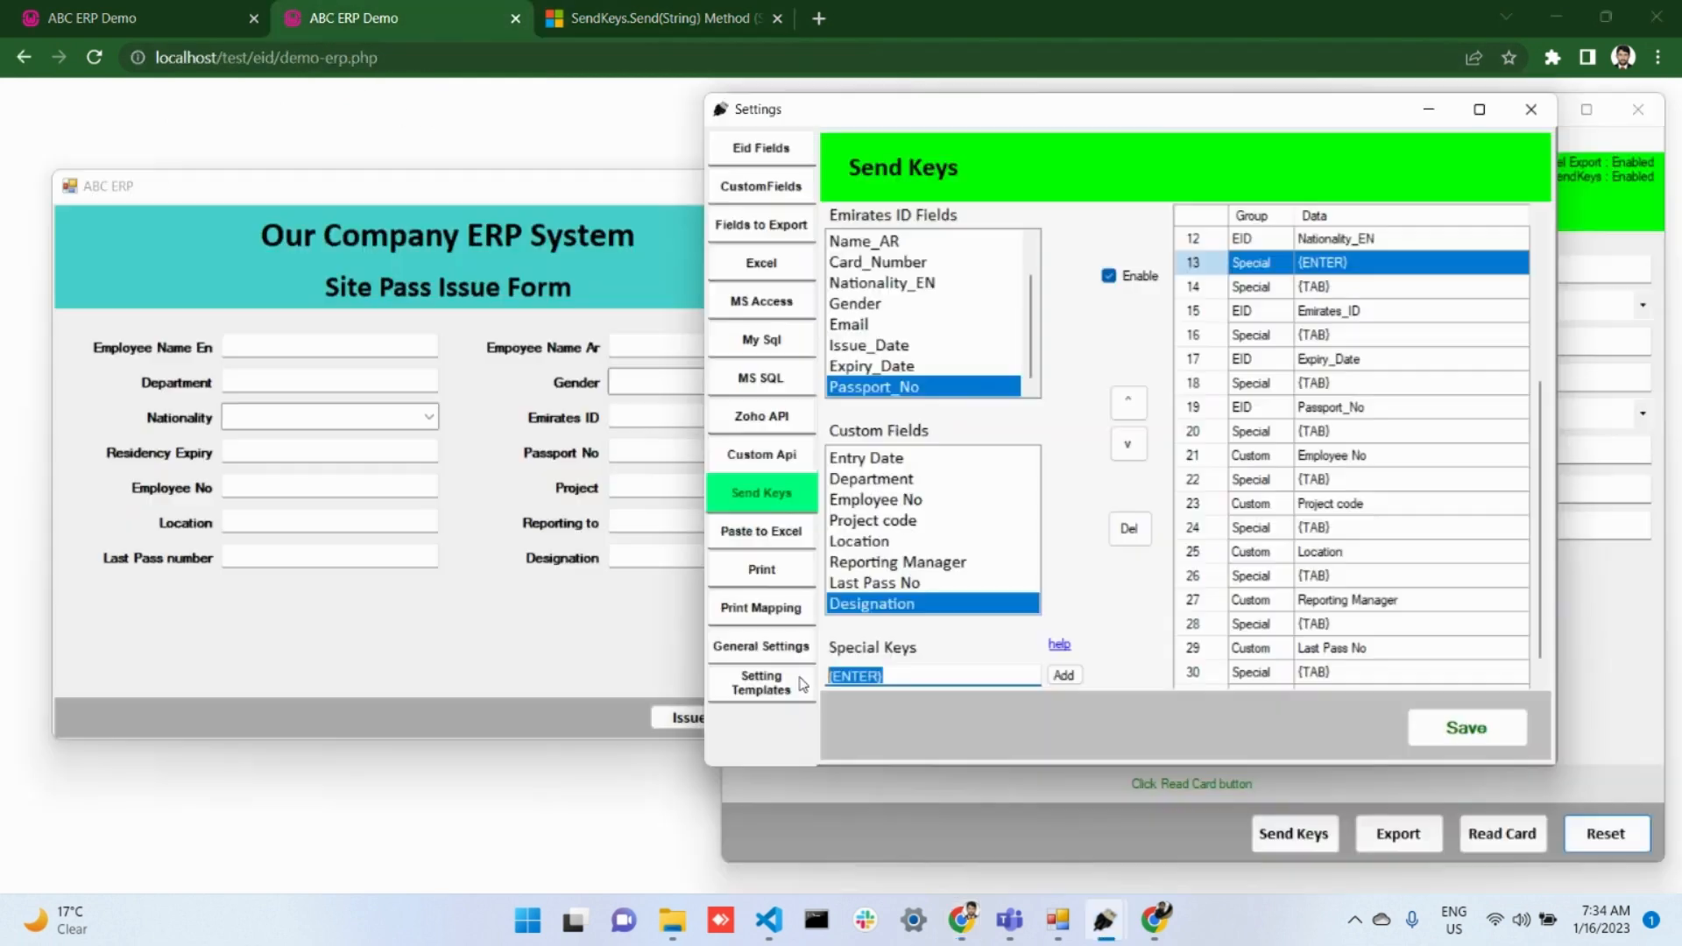
key(ctrl+v)
click(1063, 674)
click(1063, 674)
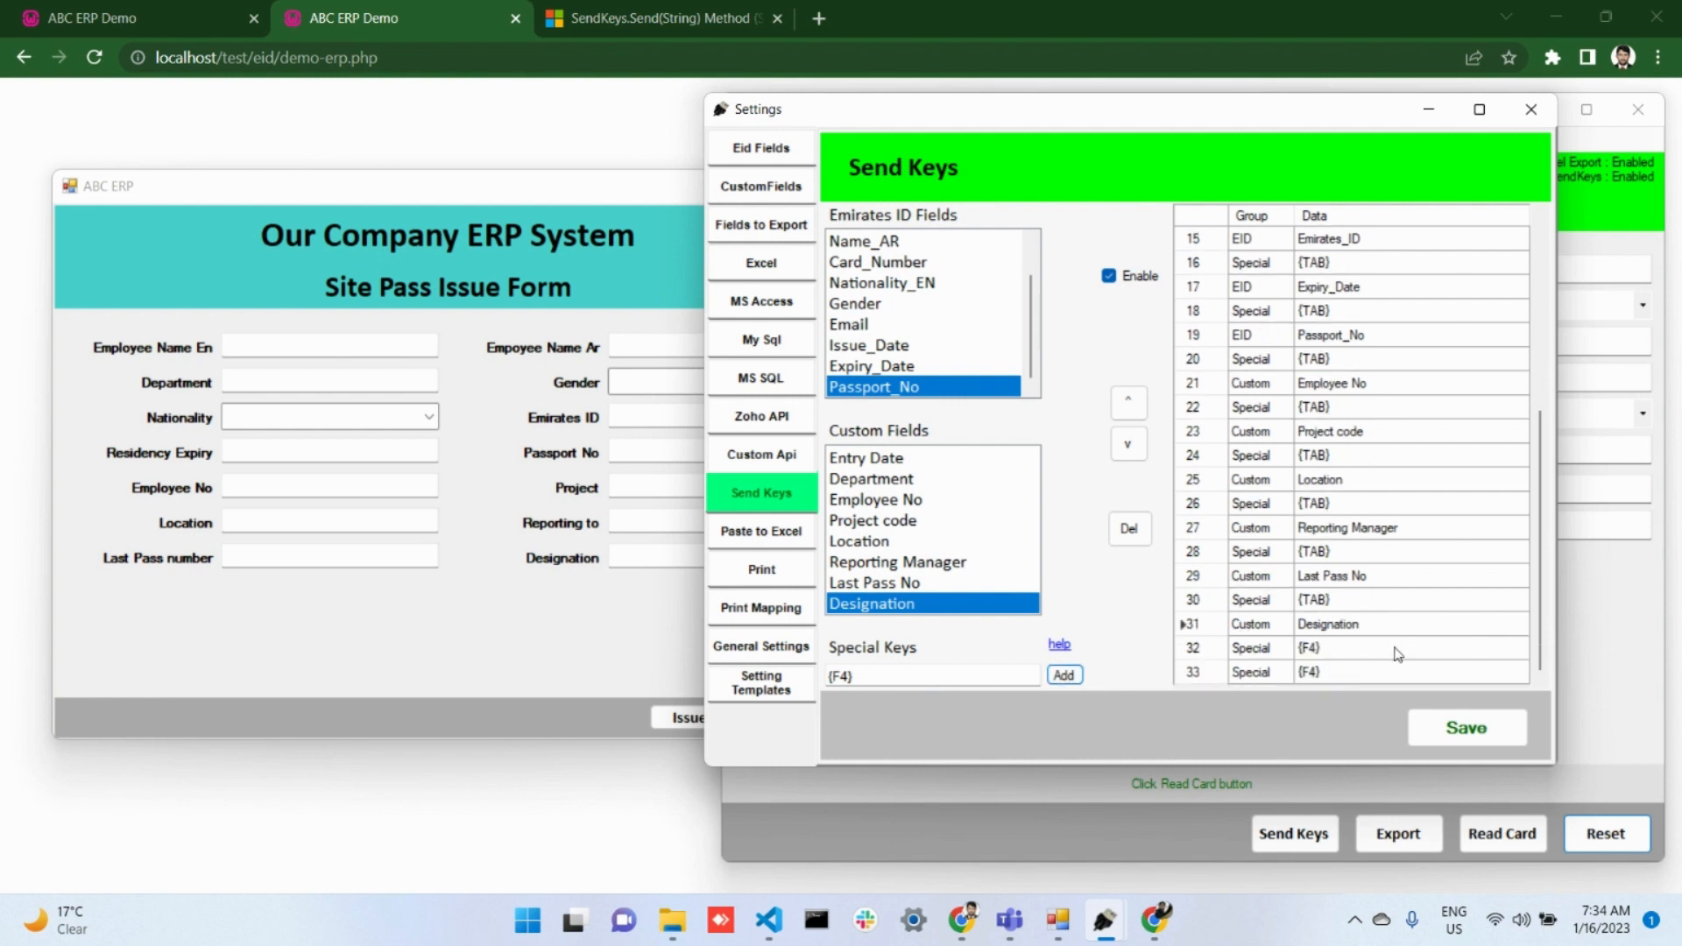
Move the first added {F4} entry up so it sits directly before Gender
click(1197, 648)
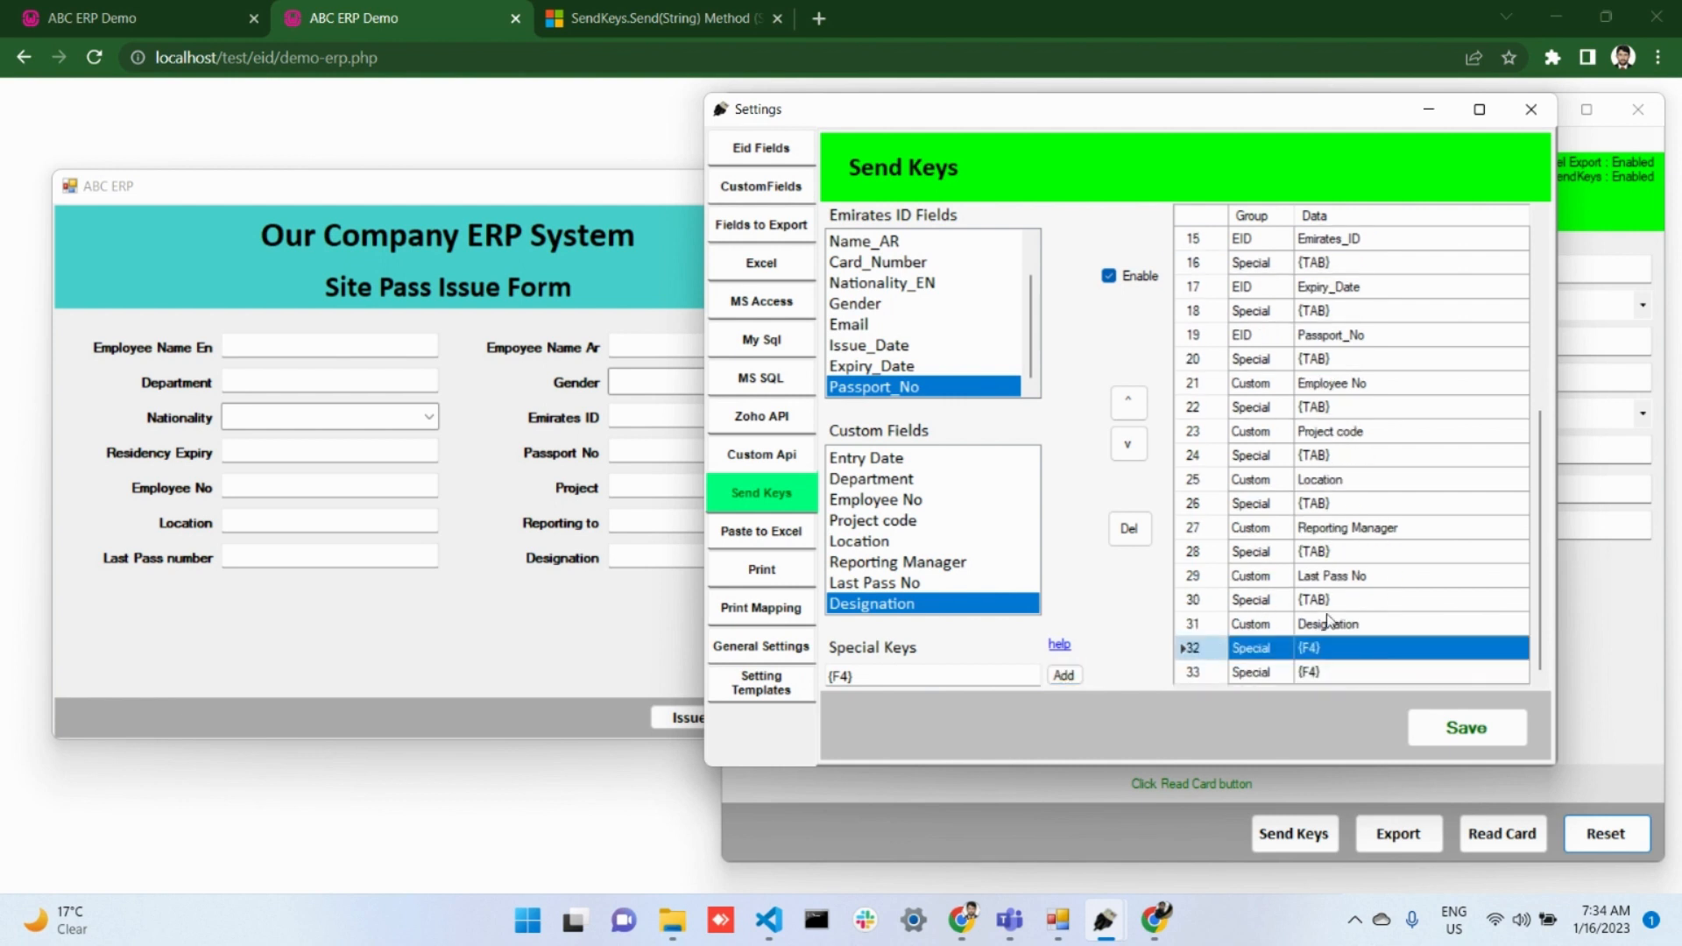
click(1127, 404)
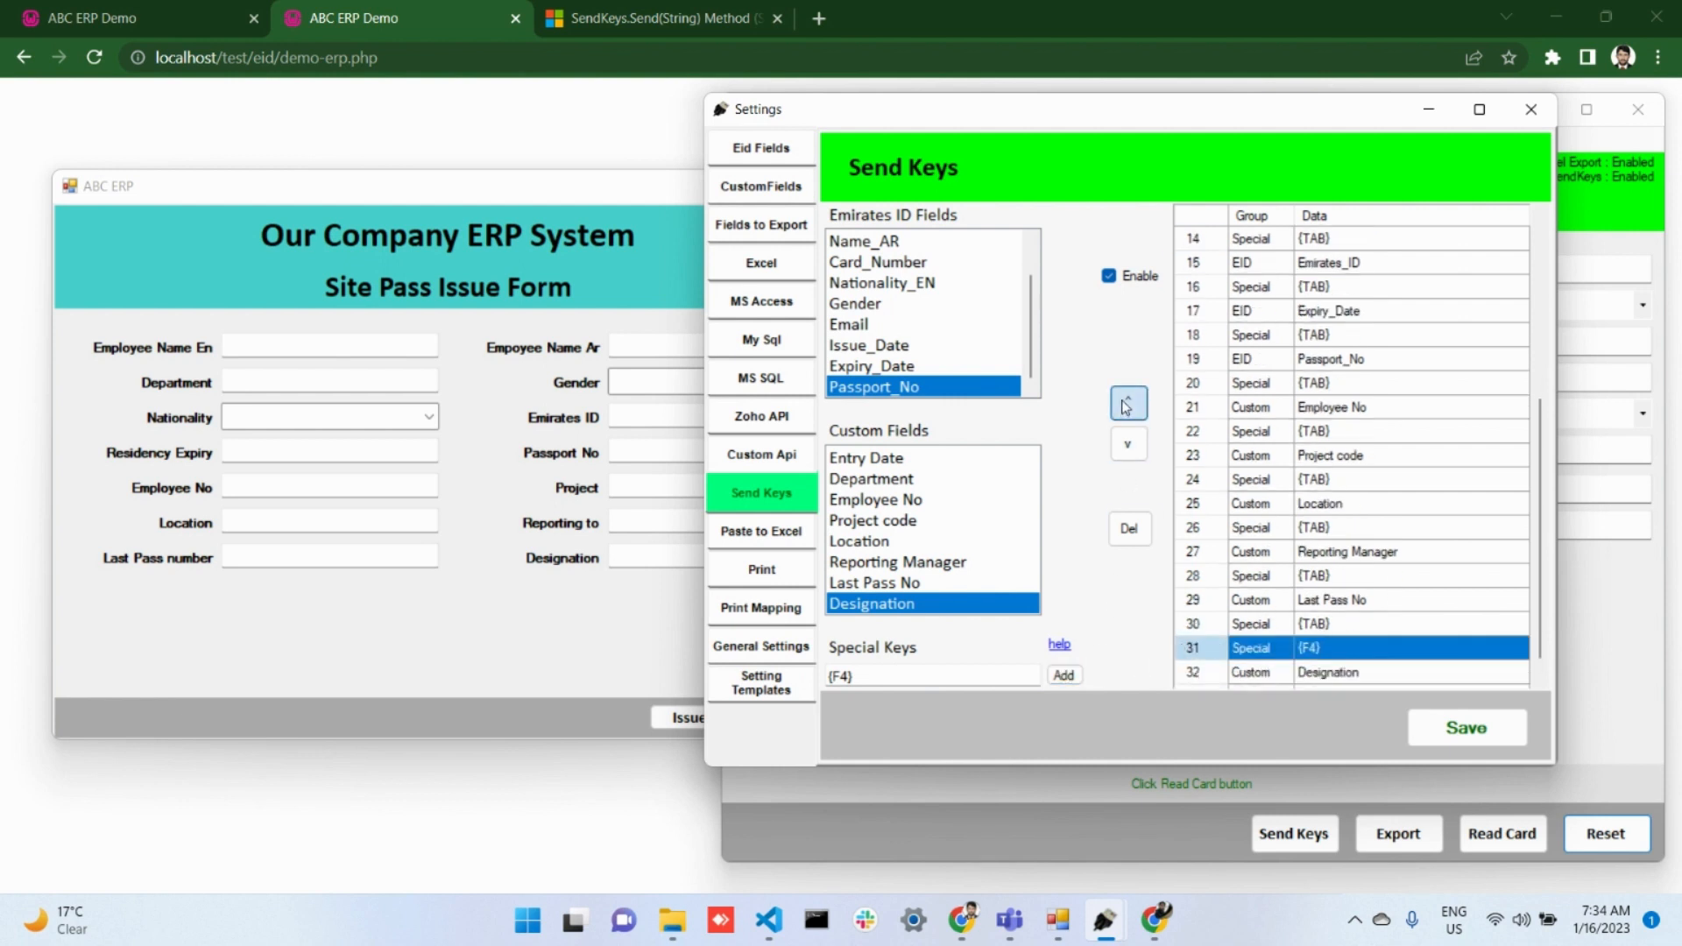
double_click(1127, 404)
double_click(1127, 404)
double_click(1127, 404)
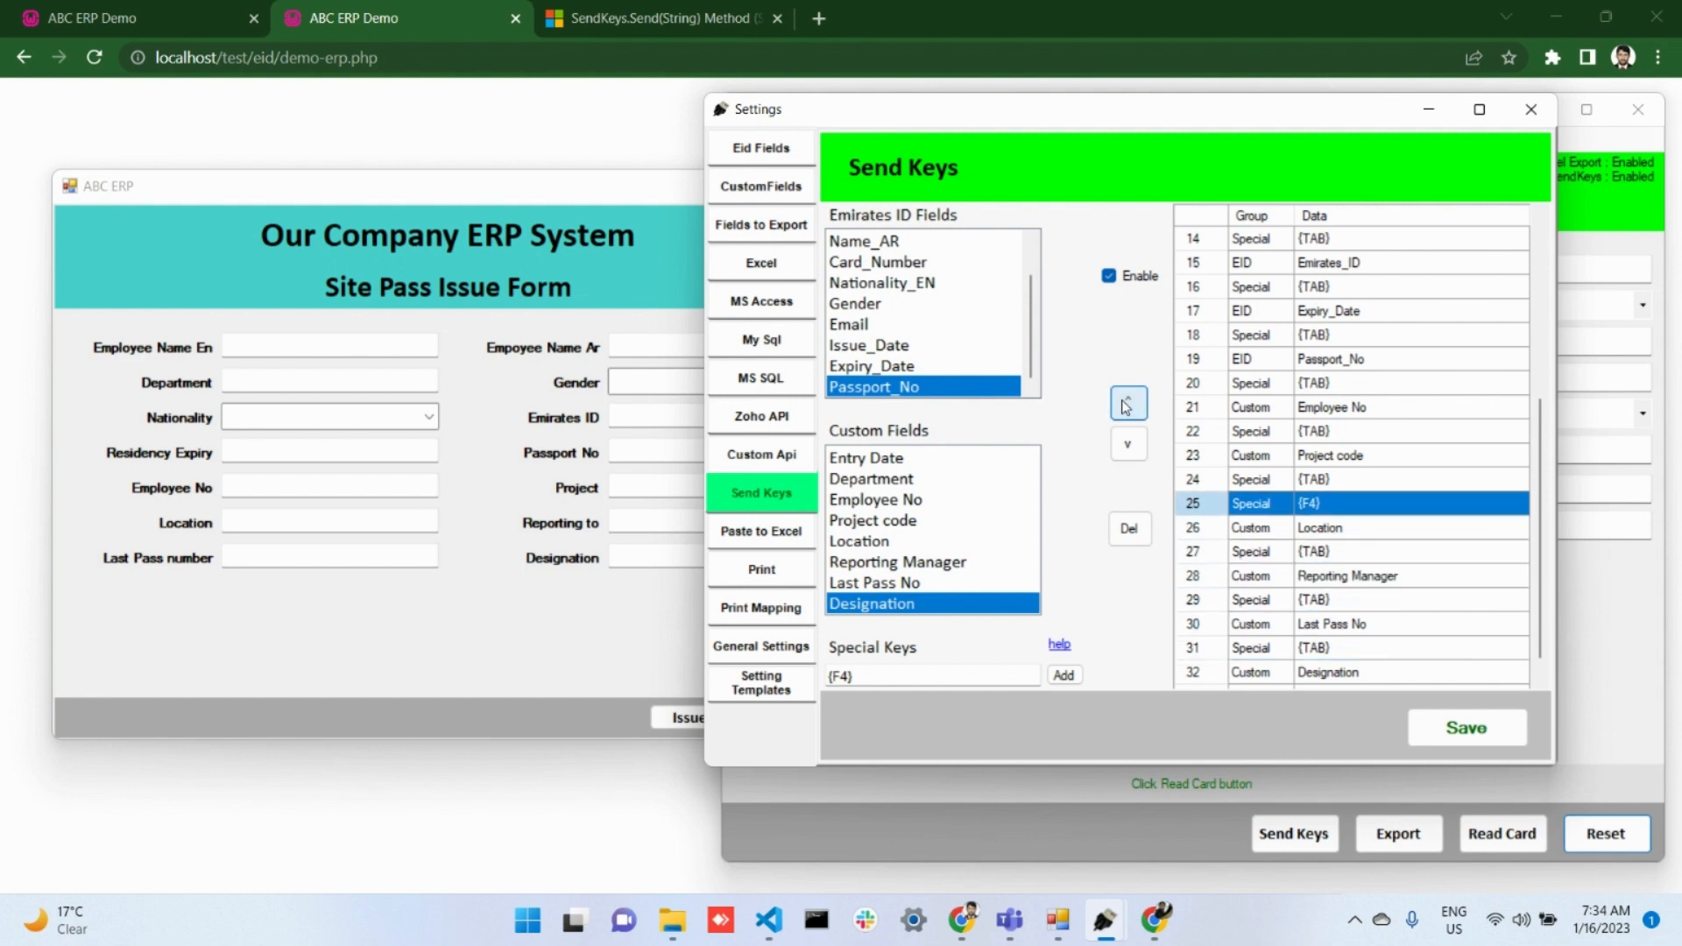
double_click(1126, 404)
double_click(1127, 404)
double_click(1127, 404)
double_click(1127, 404)
double_click(1127, 404)
double_click(1127, 404)
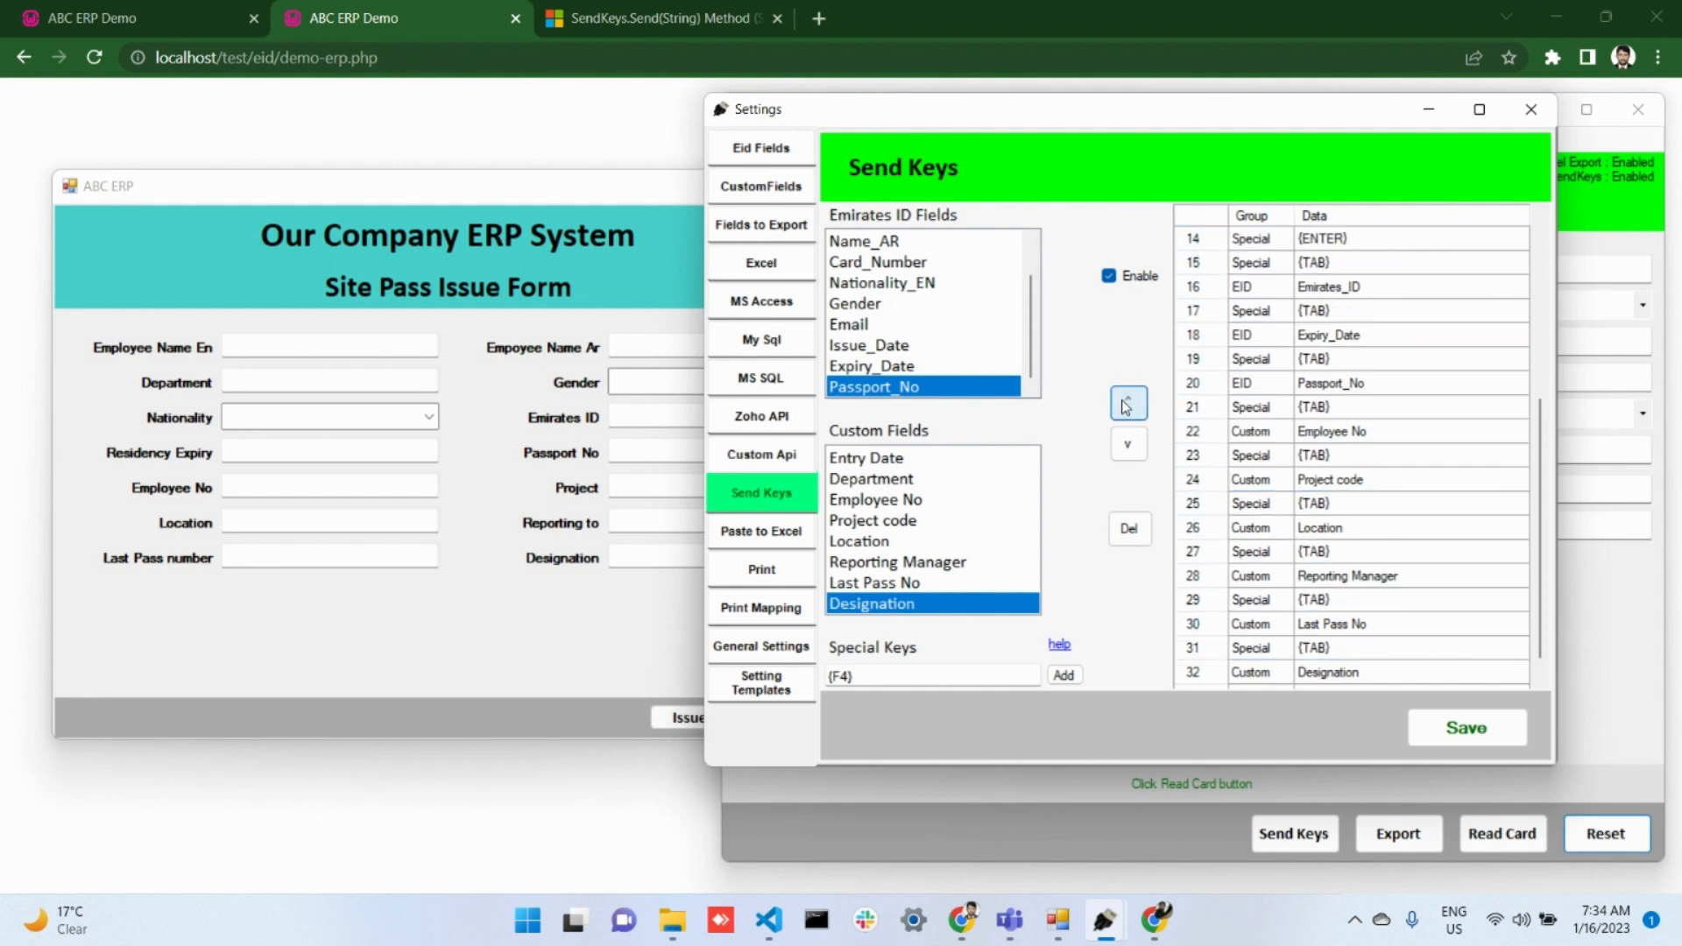
scroll(1193, 394, up, 3)
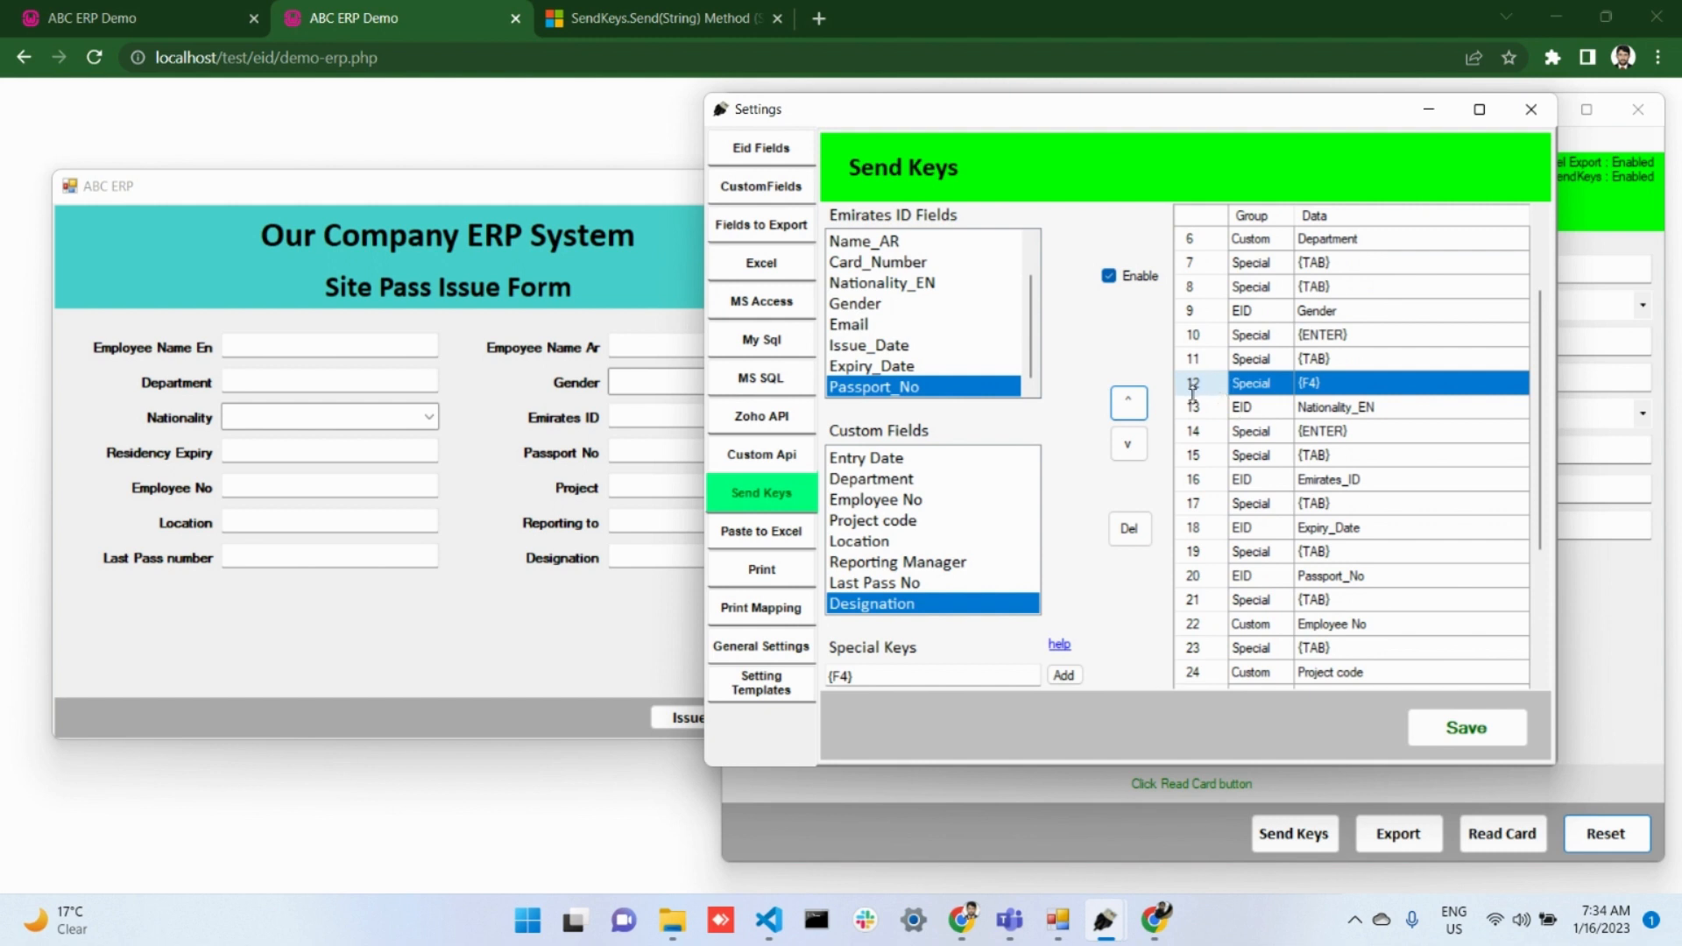
click(1134, 417)
click(1135, 417)
click(1135, 417)
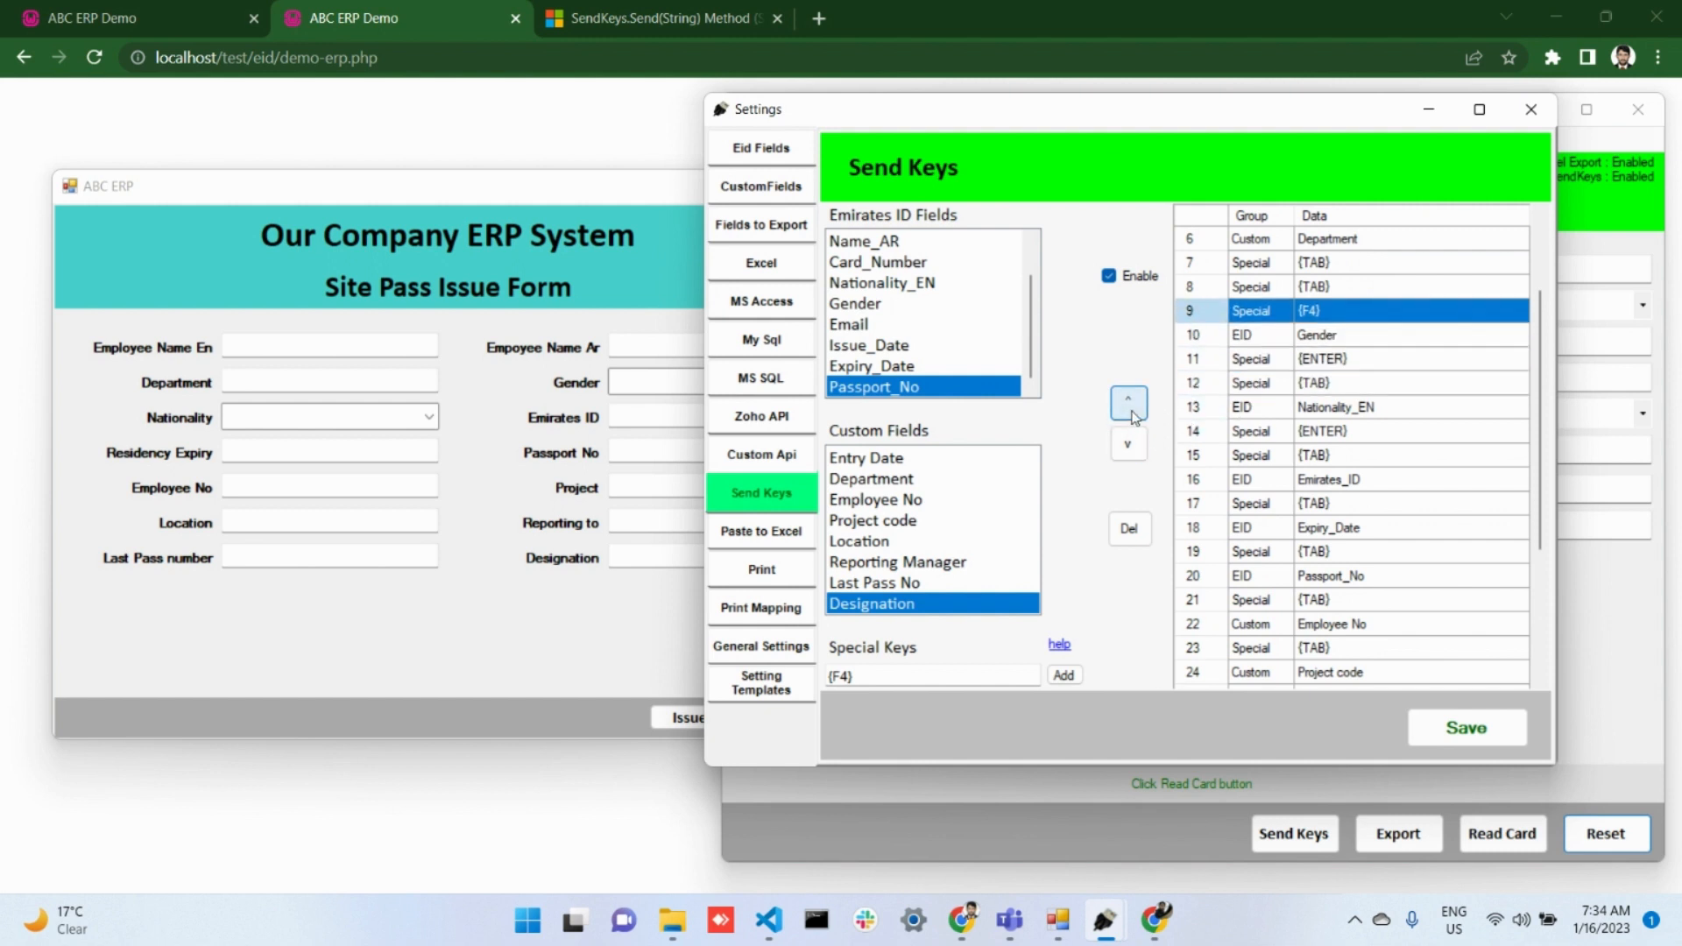
Move the second {F4} entry up from the end of the Send Keys list to directly before Nationality_EN
scroll(1409, 539, down, 3)
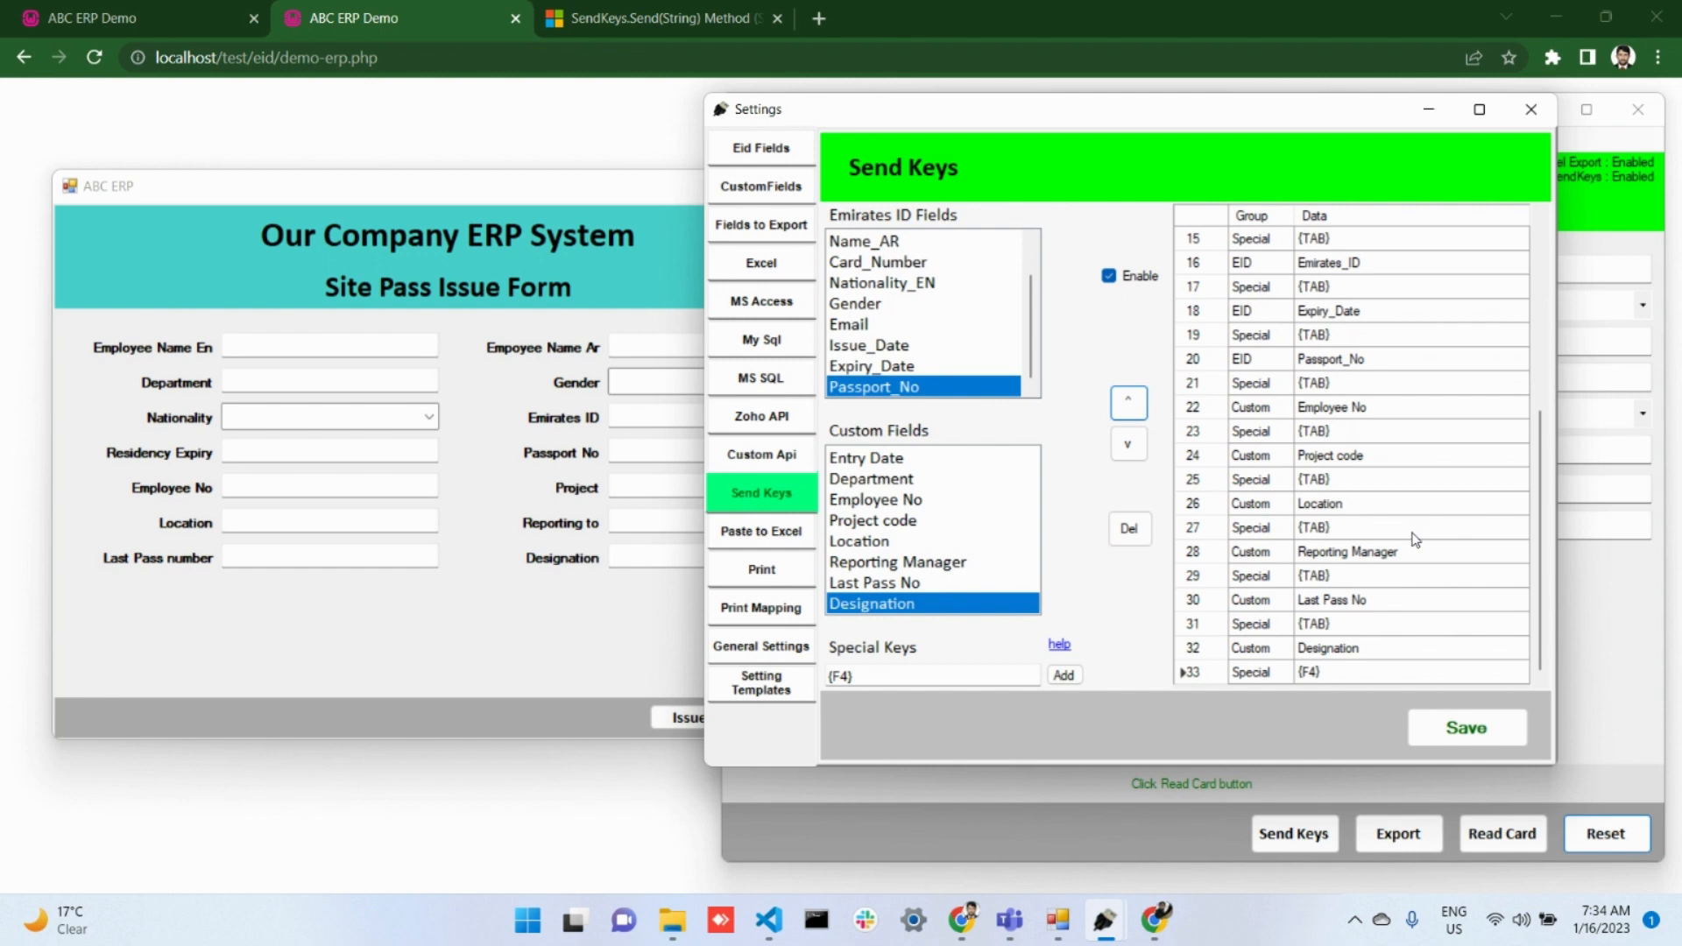
click(1213, 673)
click(1135, 412)
click(1135, 411)
click(1135, 412)
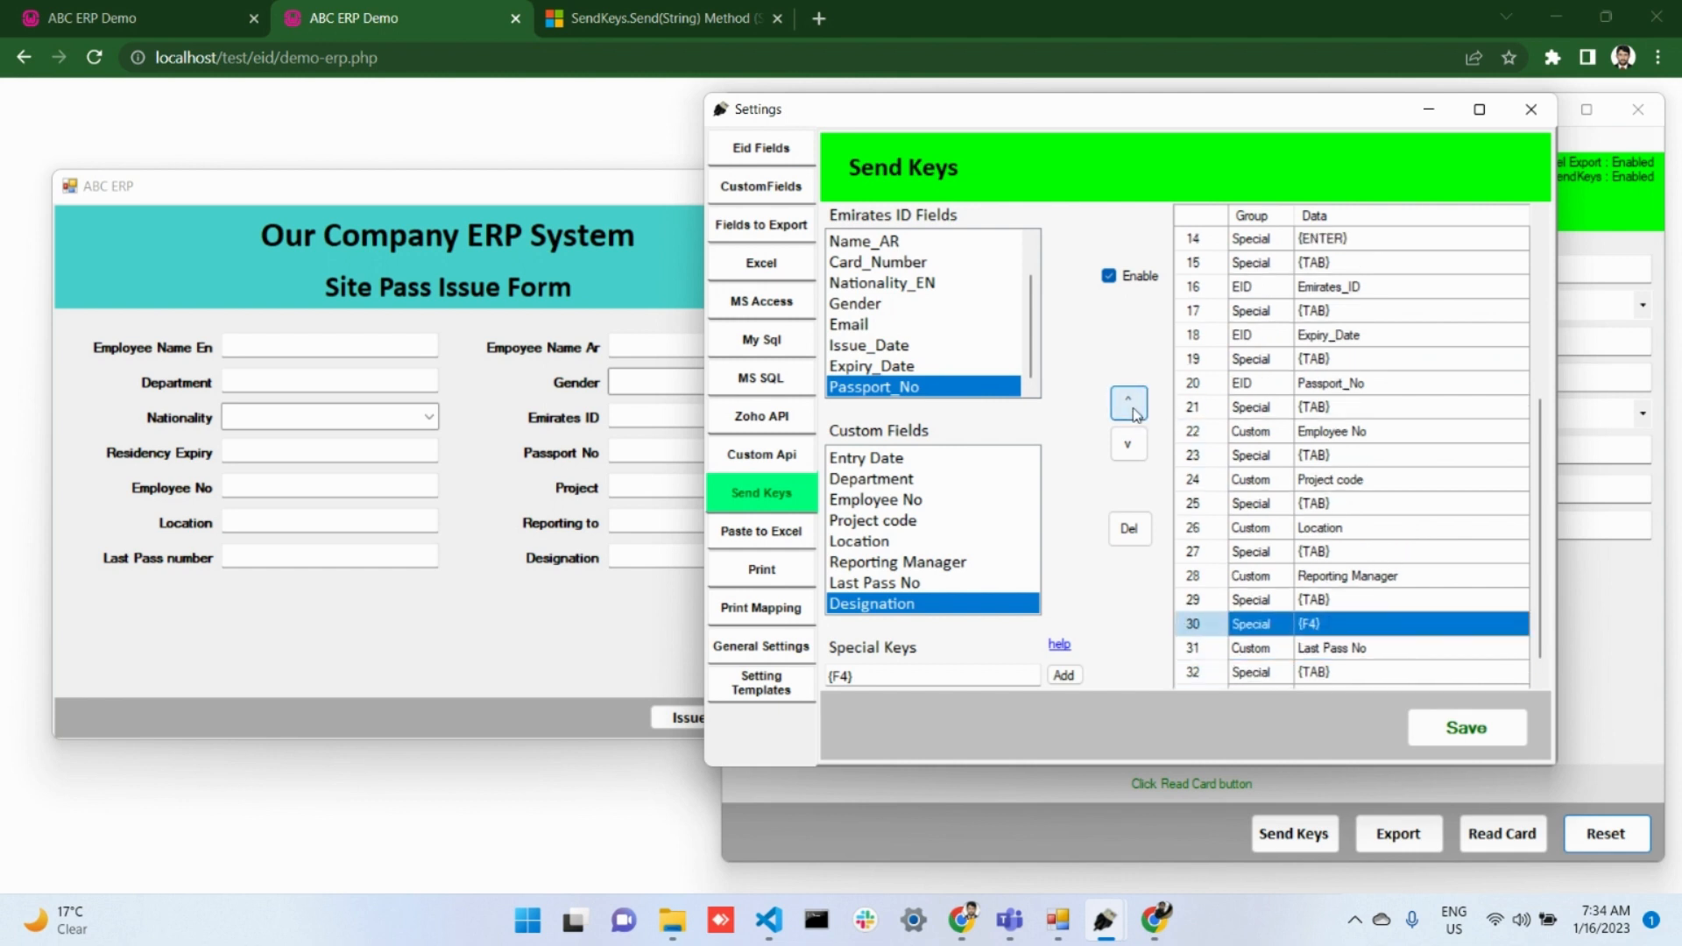
double_click(1135, 411)
click(1134, 412)
double_click(1135, 412)
double_click(1134, 411)
double_click(1135, 412)
double_click(1134, 412)
double_click(1134, 412)
click(1135, 411)
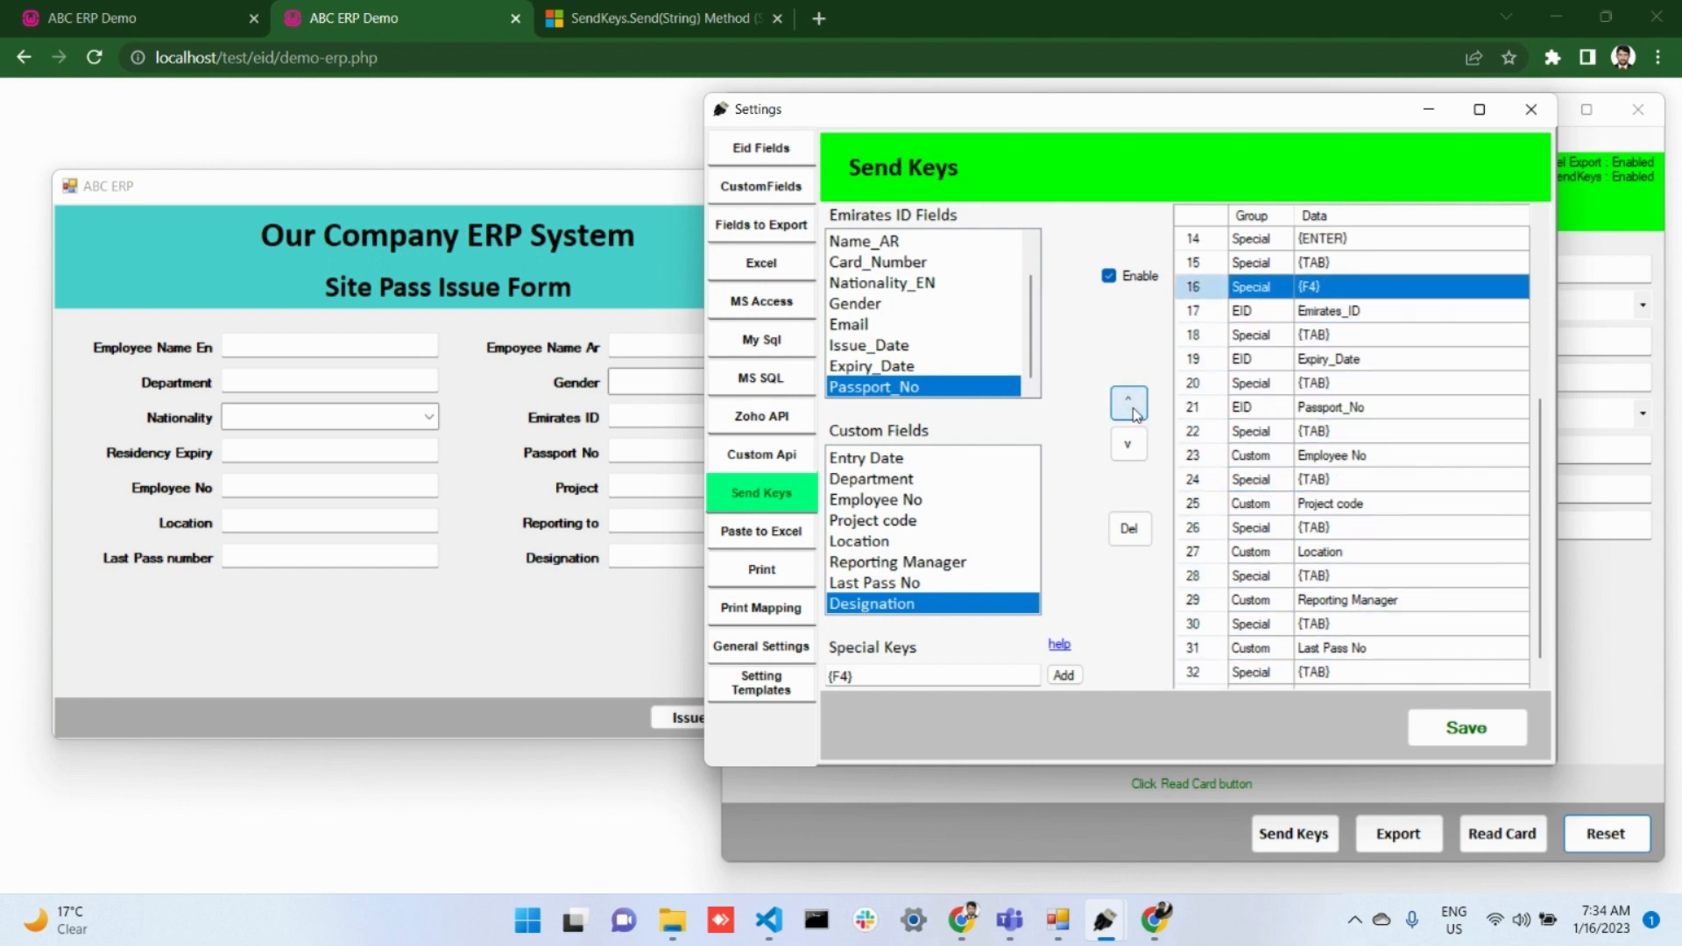
click(1135, 411)
scroll(1305, 429, up, 2)
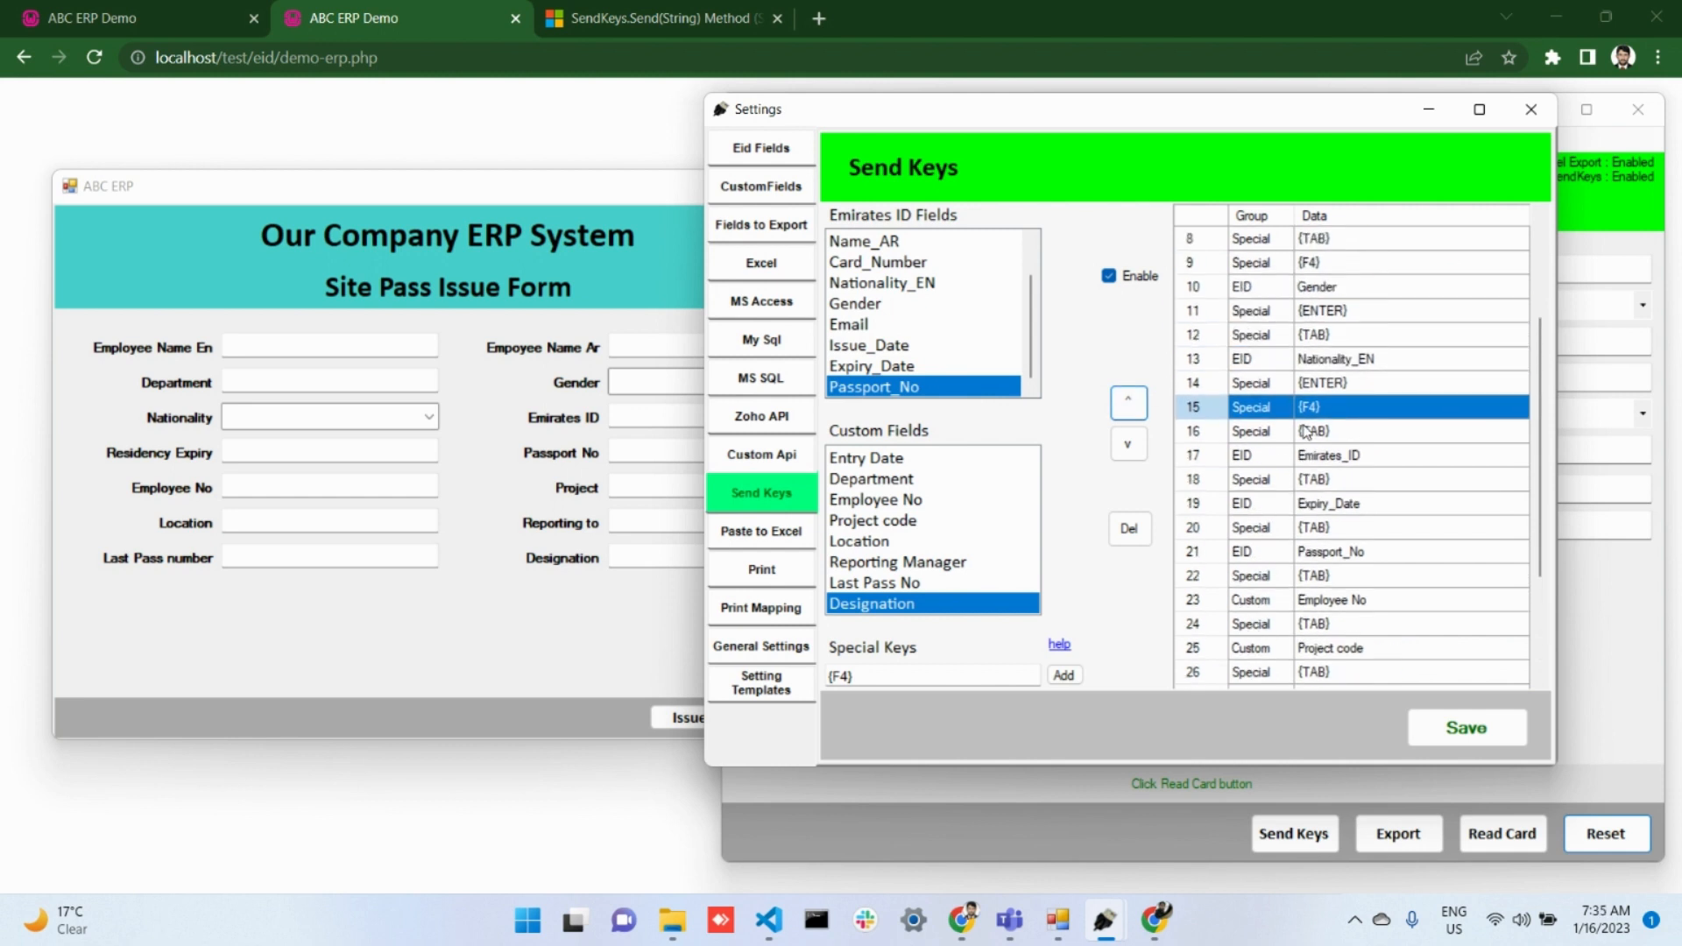
click(1134, 405)
click(1134, 405)
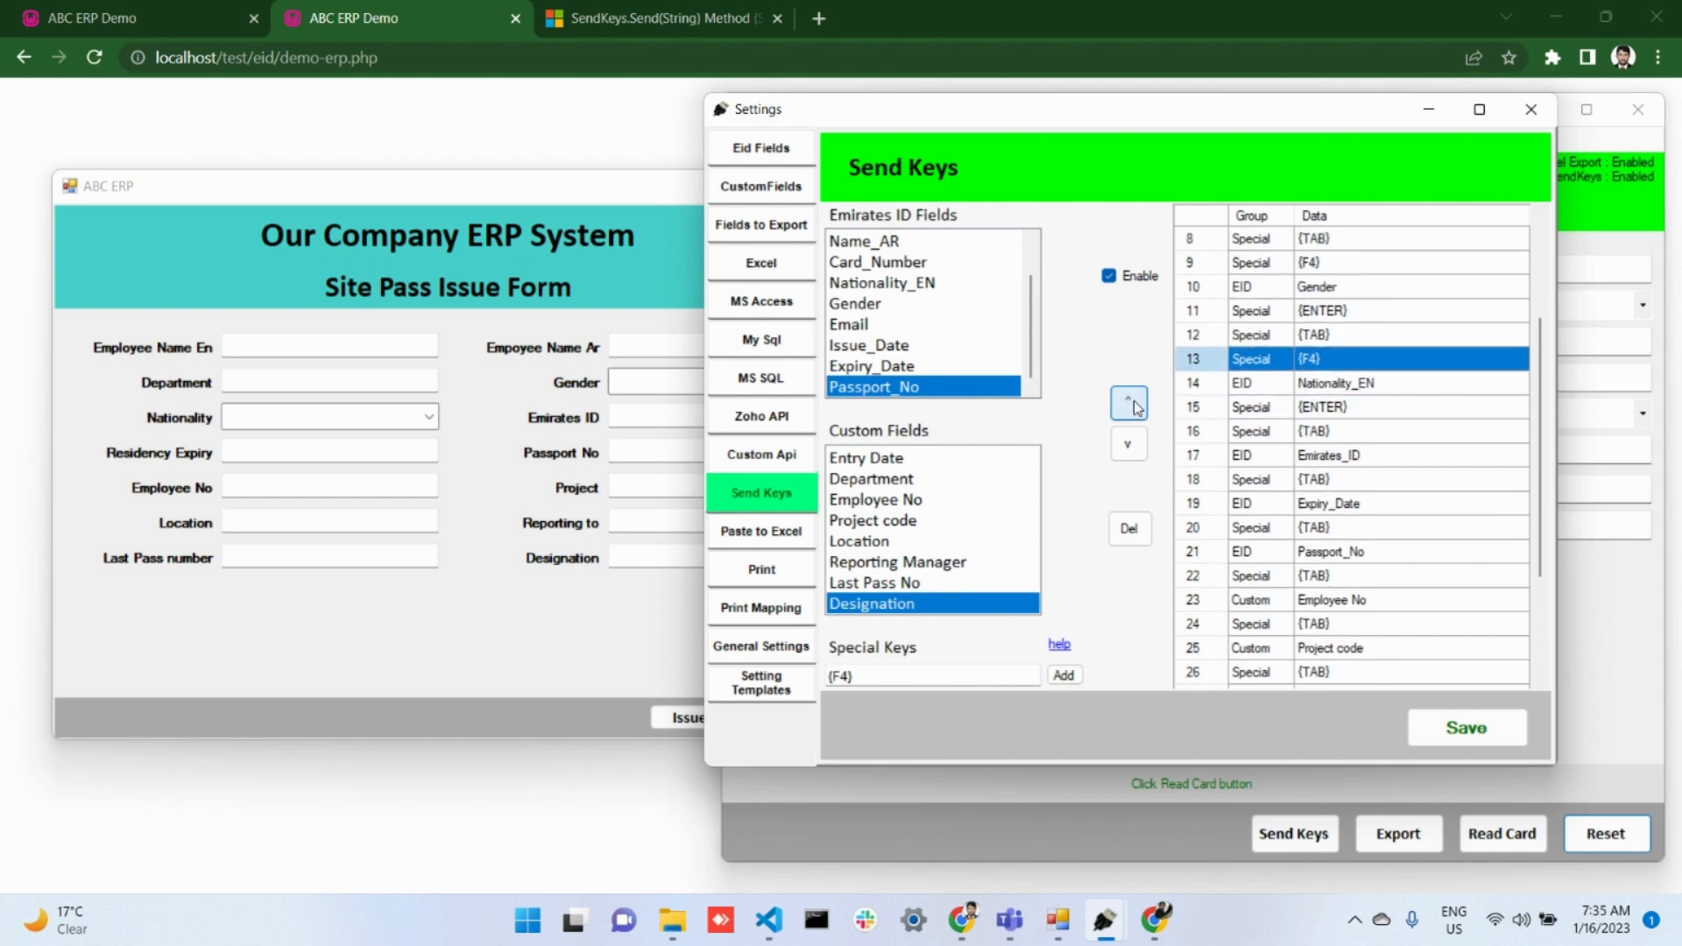
Save the Send Keys settings, close them and read the Emirates ID card
click(1334, 382)
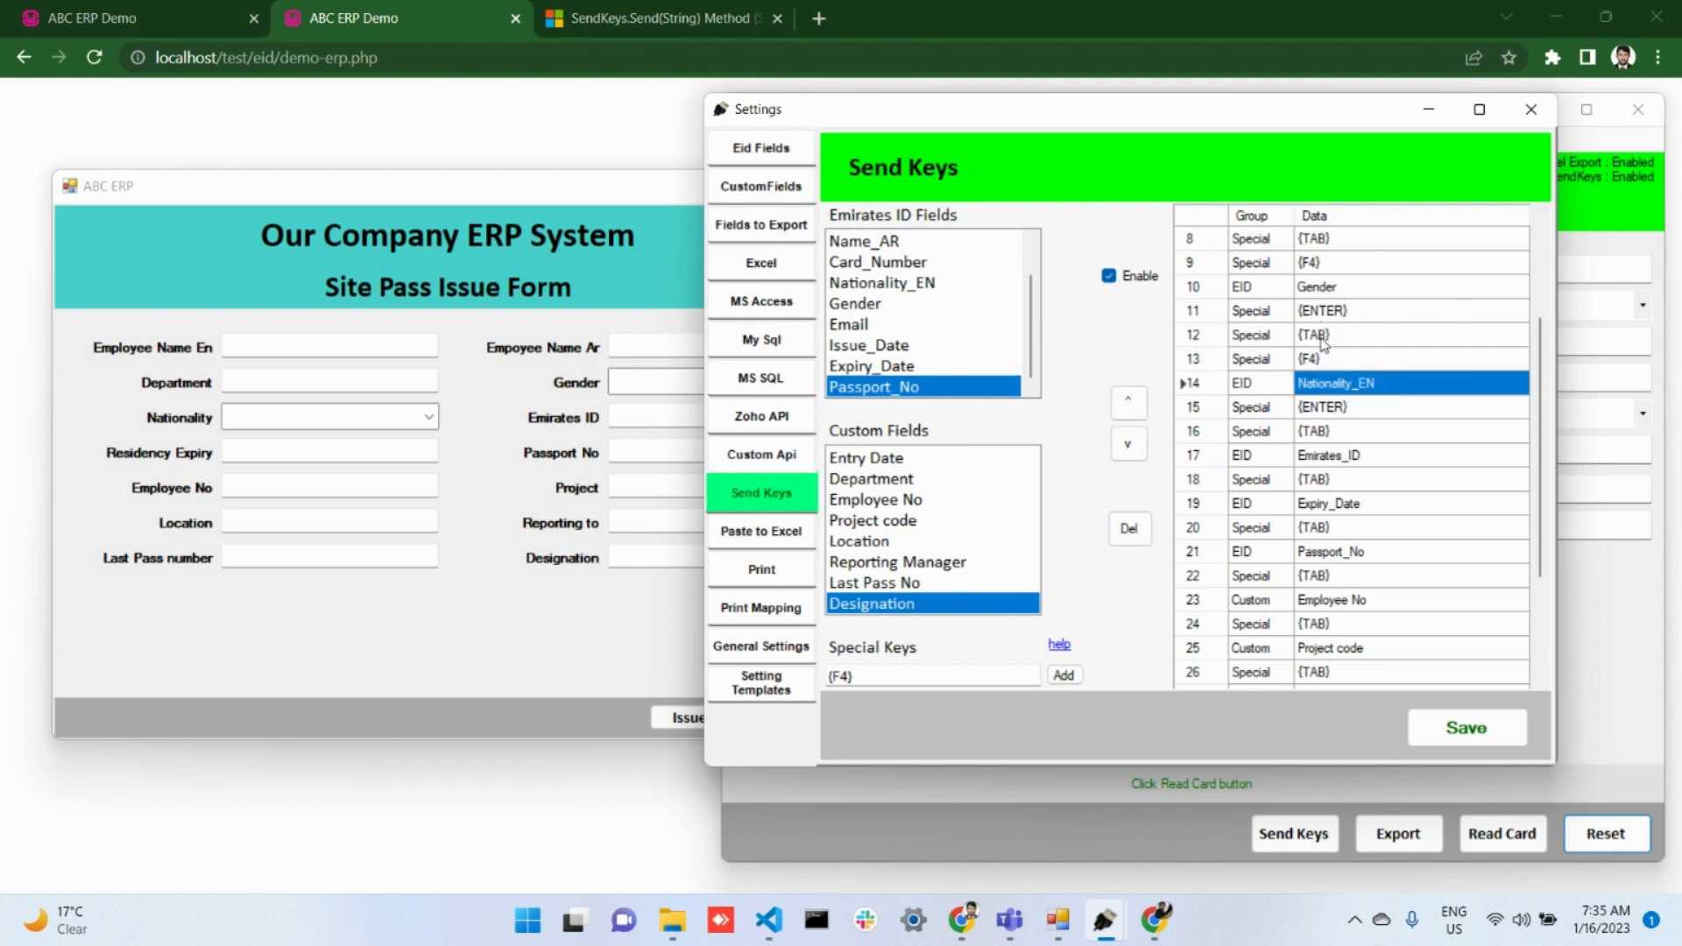
click(1454, 736)
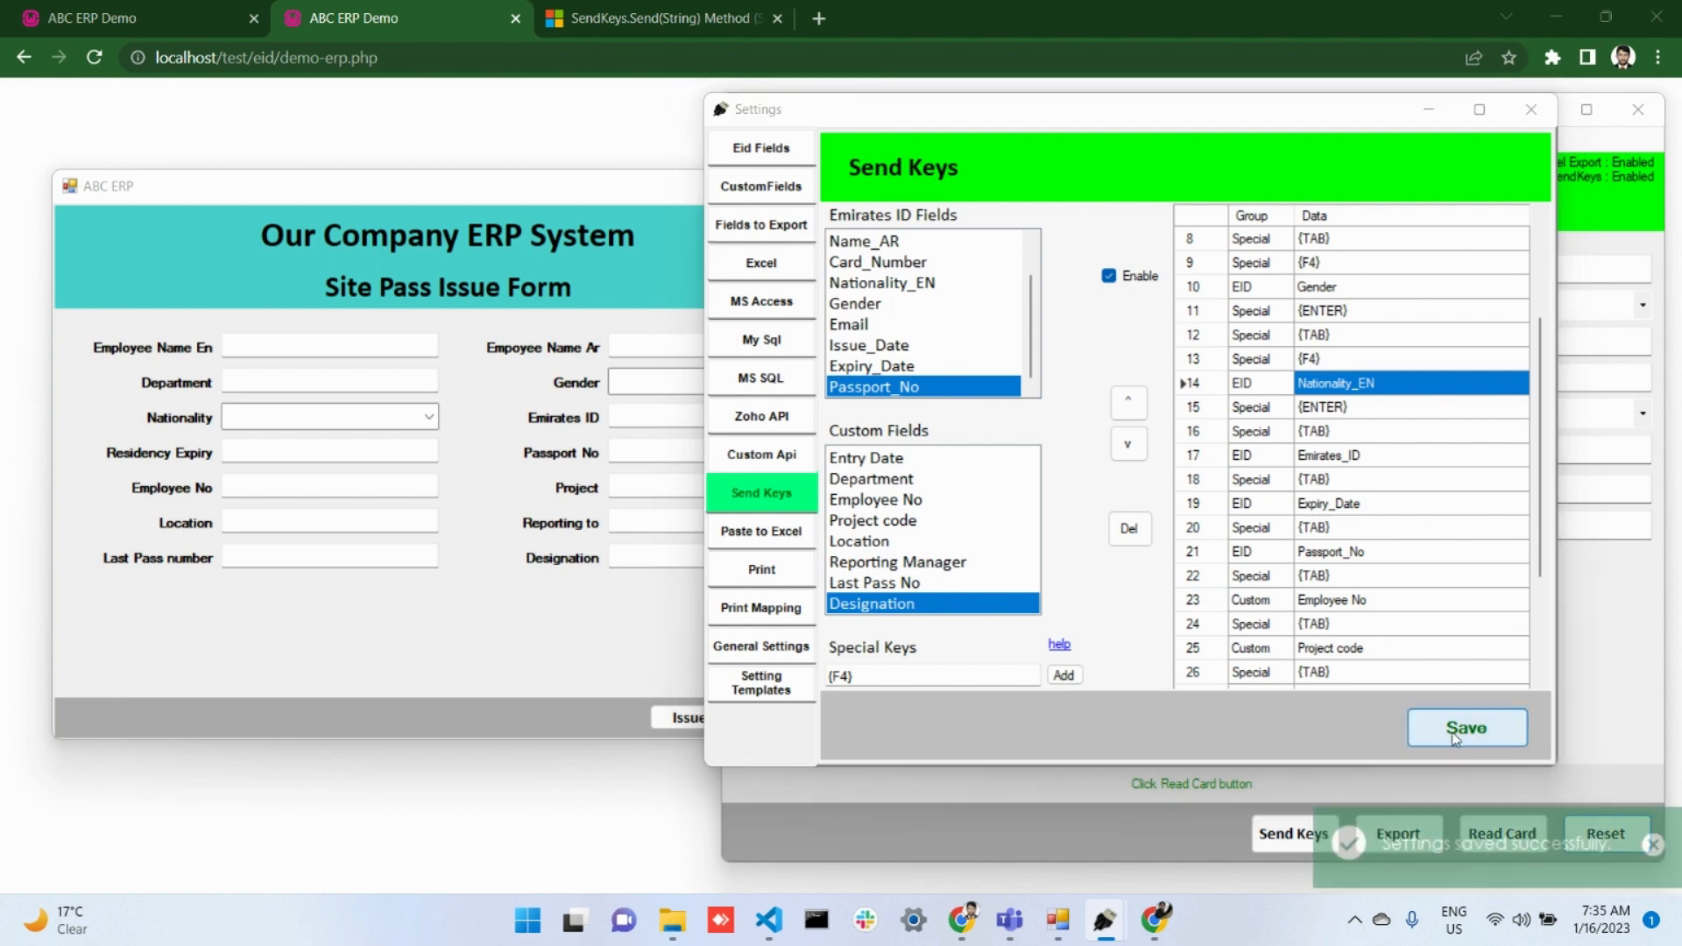
click(1529, 111)
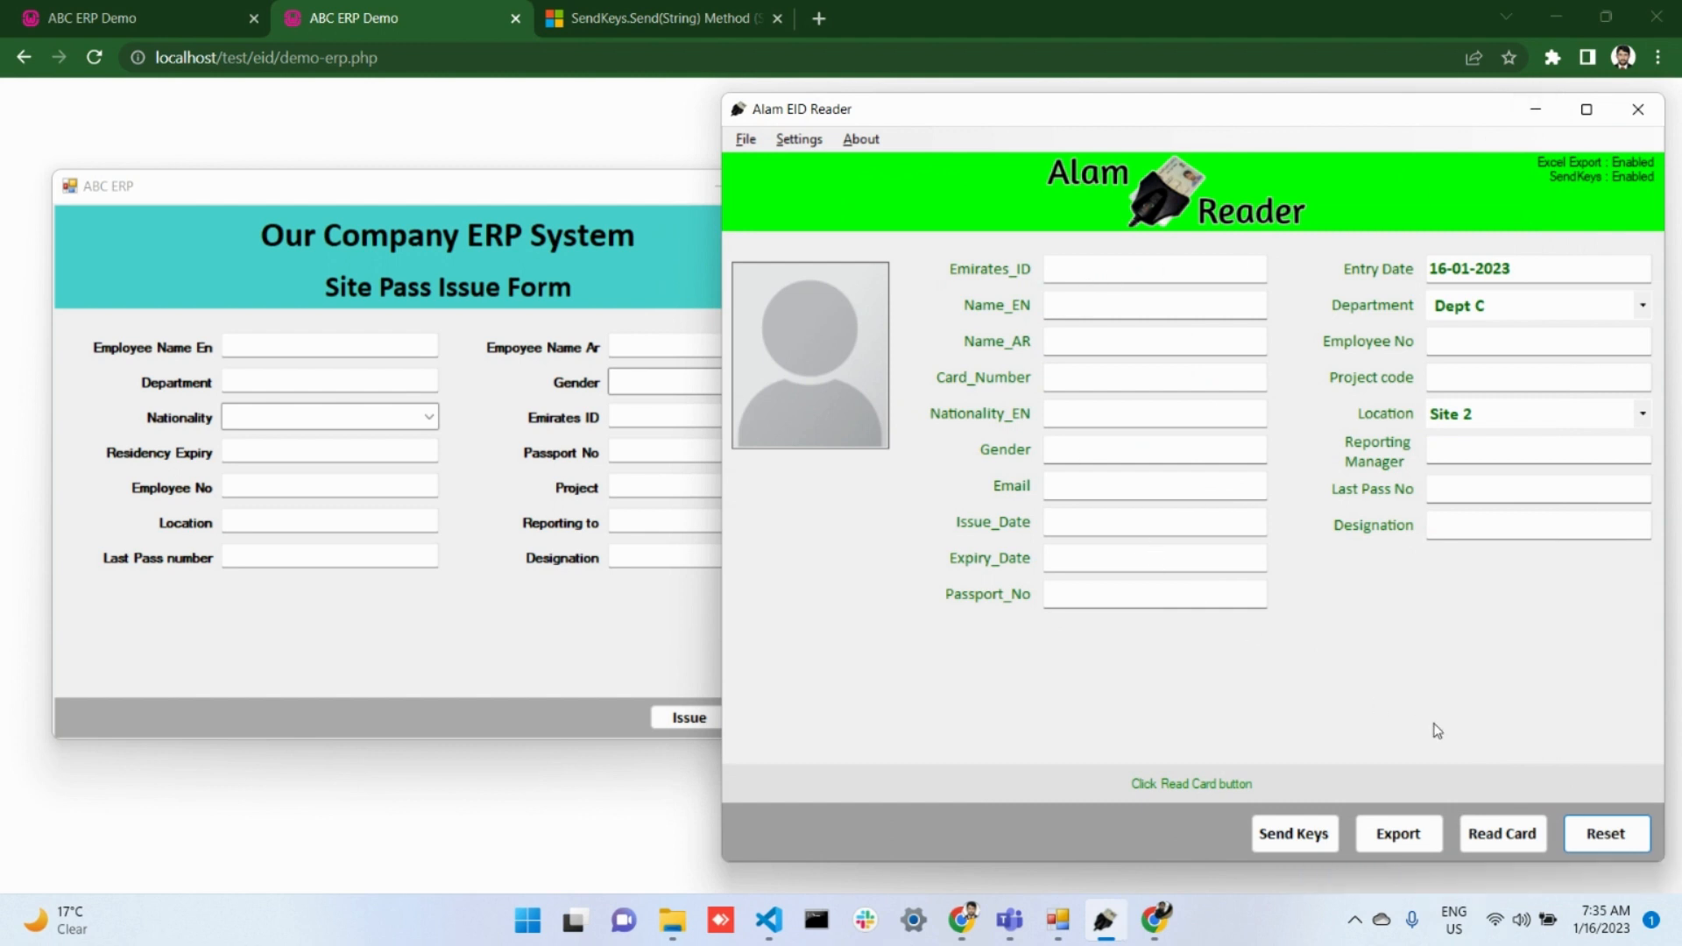
click(1492, 839)
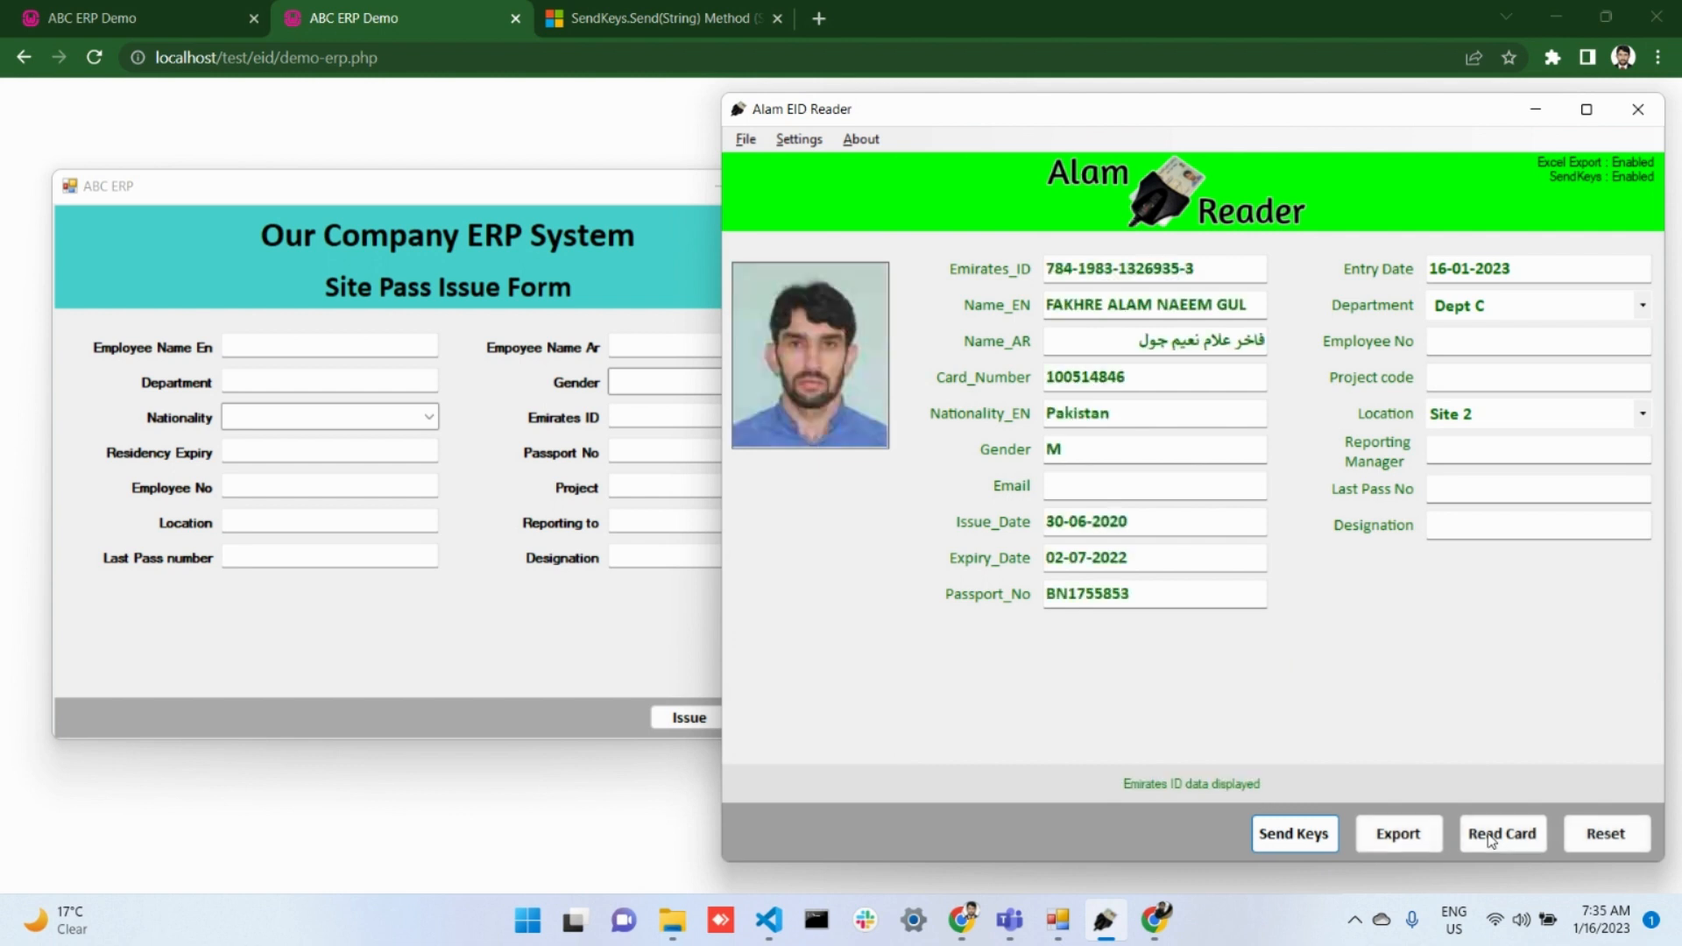
Set Department to Dept B, Project code to OPF-2344 and Location to Site 3, and enter the employee number and reporting manager's name
click(1566, 306)
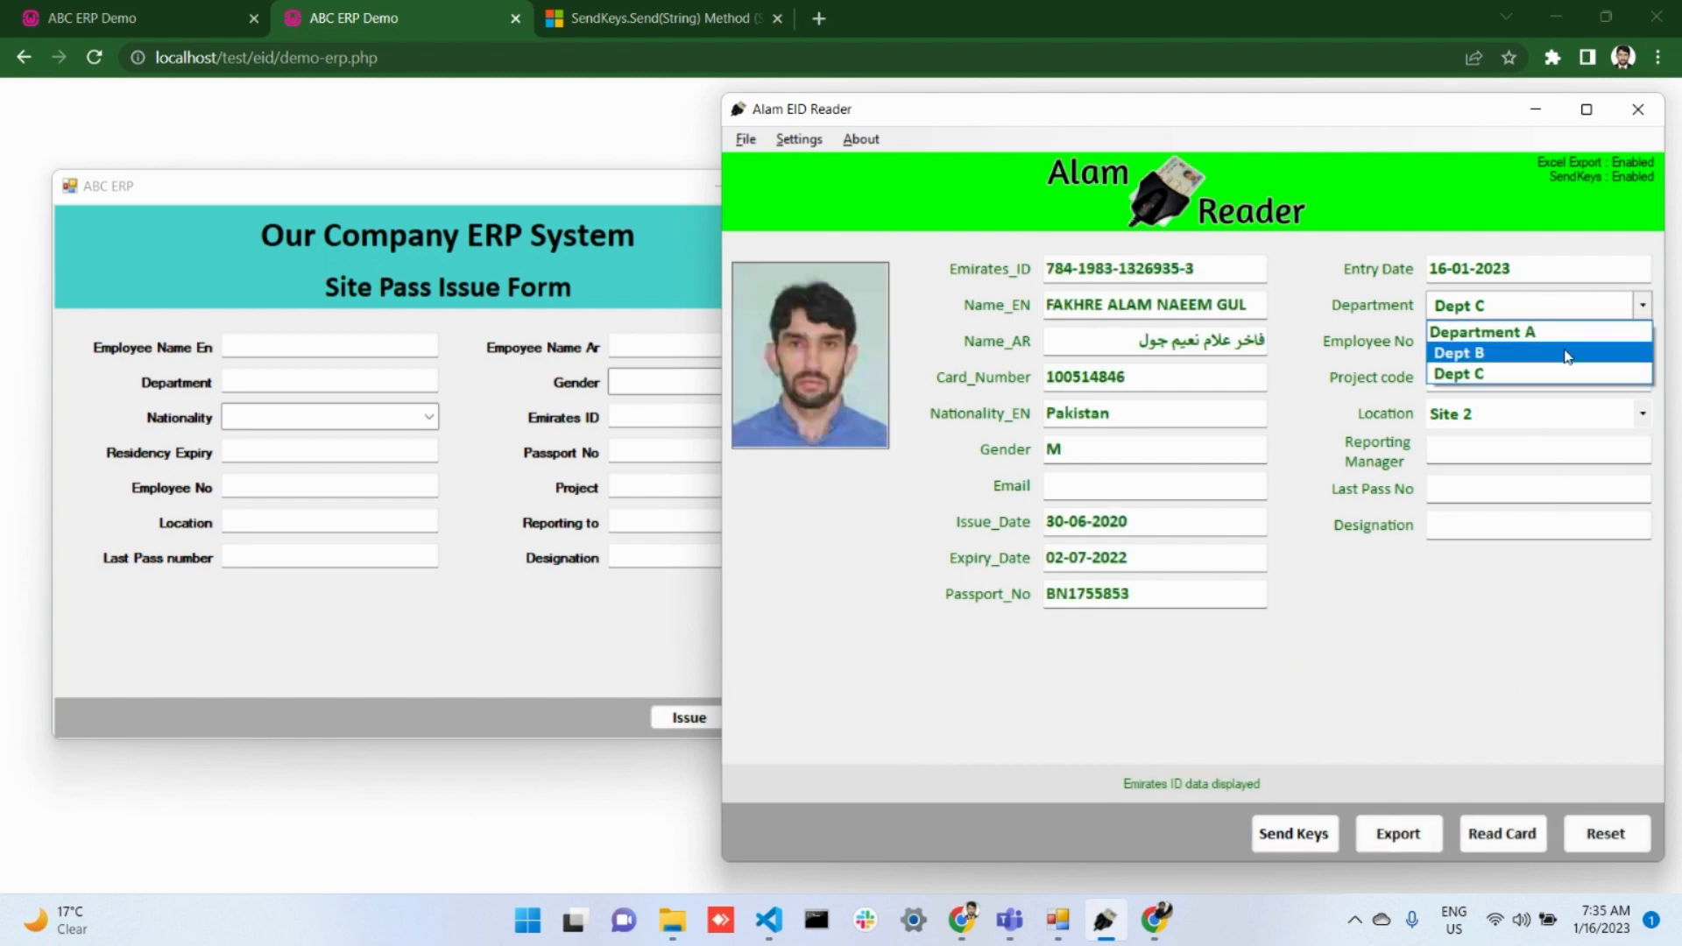
click(1567, 353)
click(1595, 344)
text(46352)
click(1592, 371)
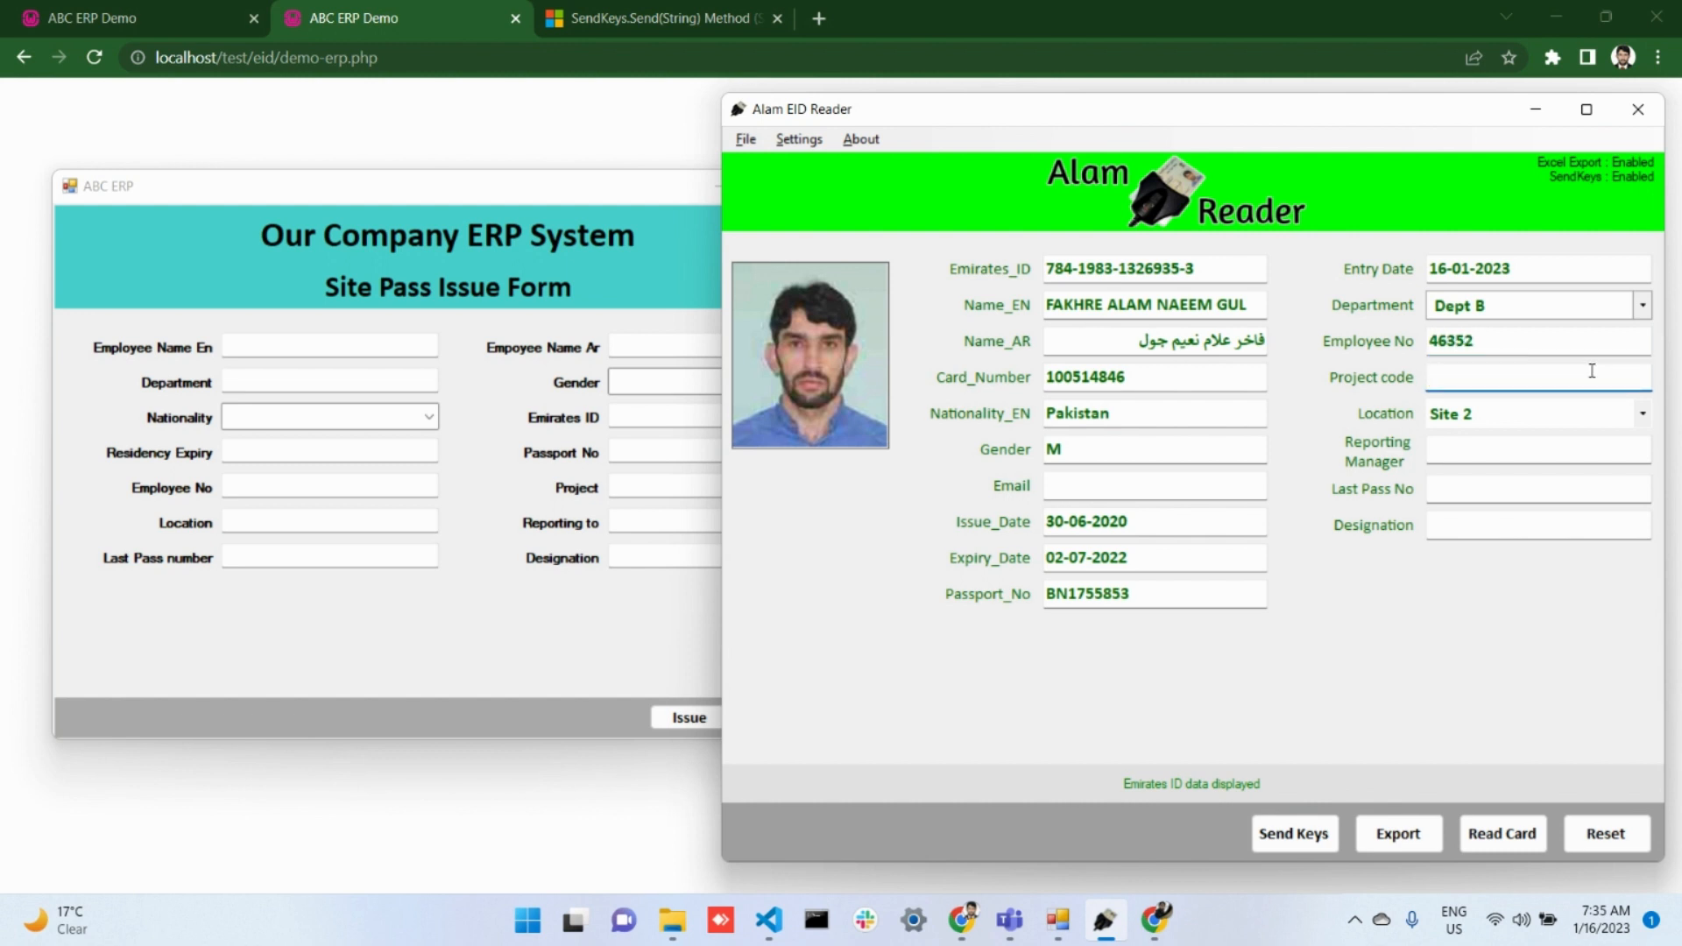
text(OPF-2344)
click(1643, 415)
click(1481, 482)
key(Tab)
text(David)
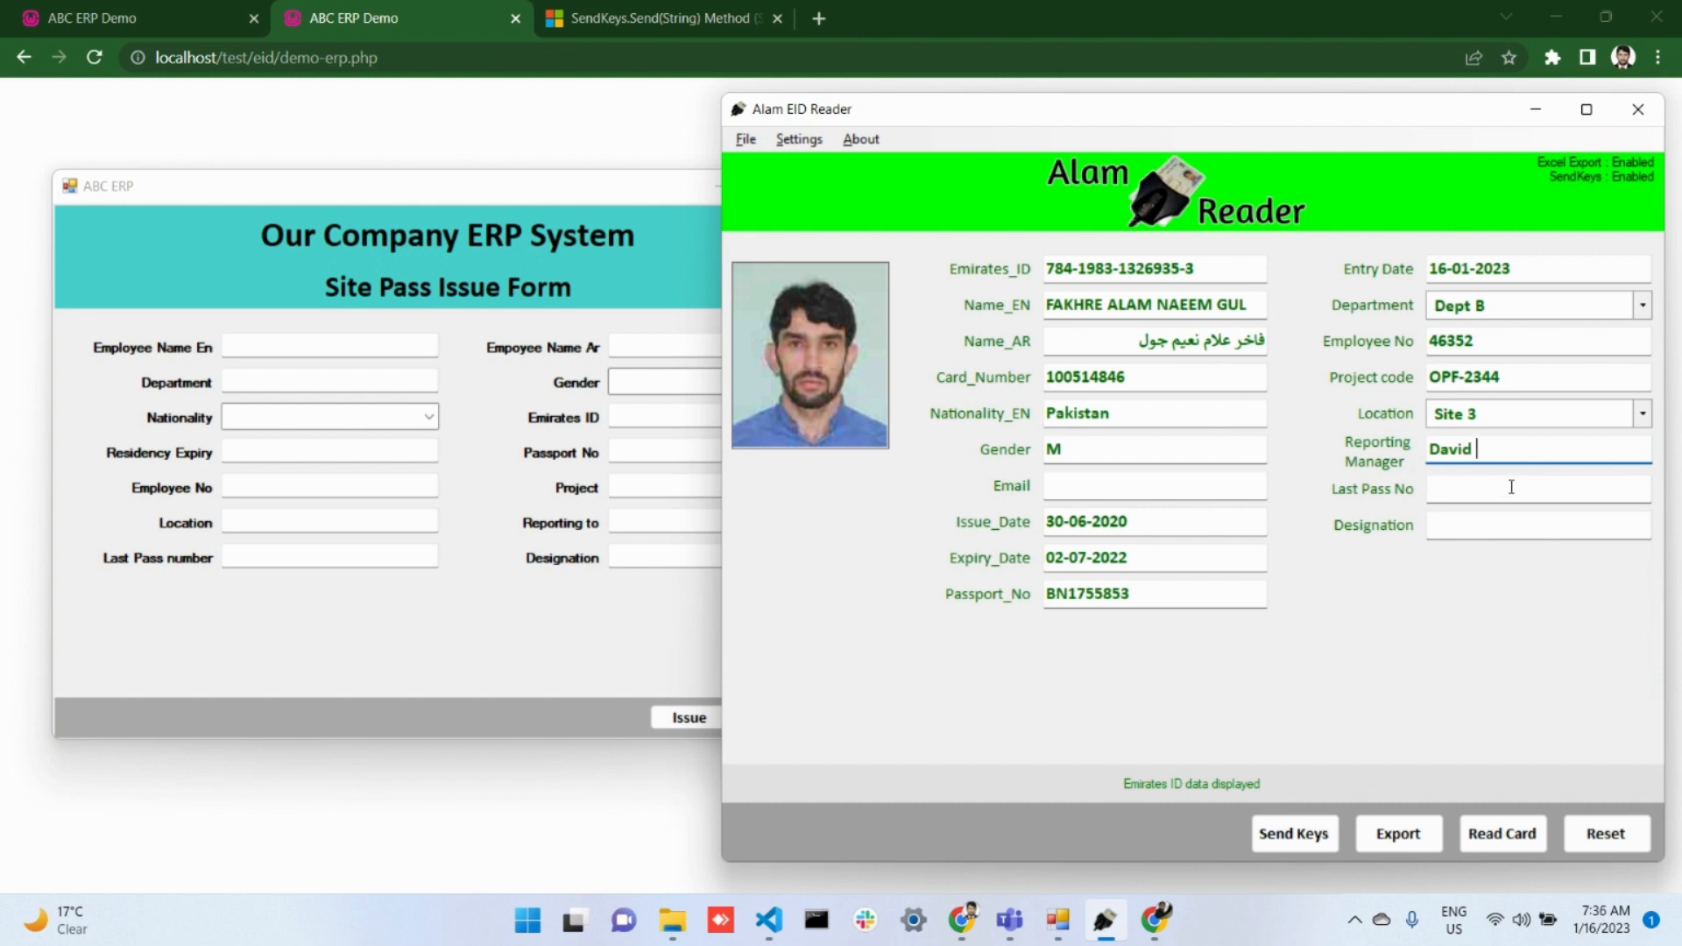
Enter the last pass number and the designation Light Vehicle Driver, and send the data to the ABC ERP desktop form
key(Tab)
text(58486555)
key(Tab)
text(Light Vehicle Driver)
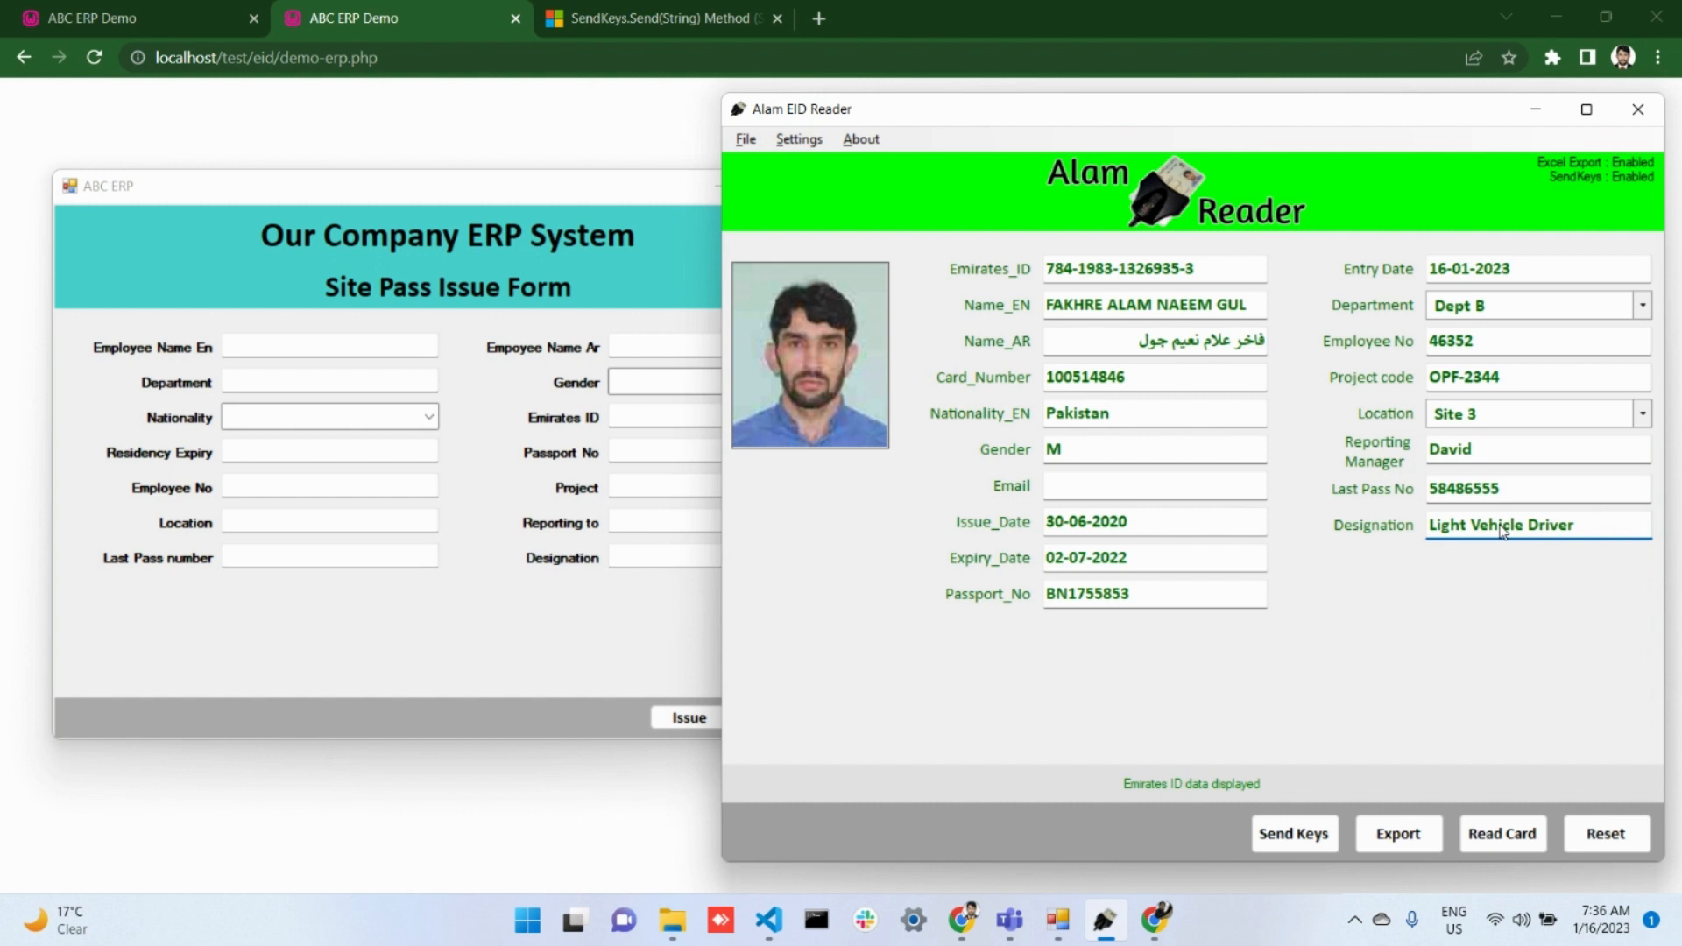
click(1294, 833)
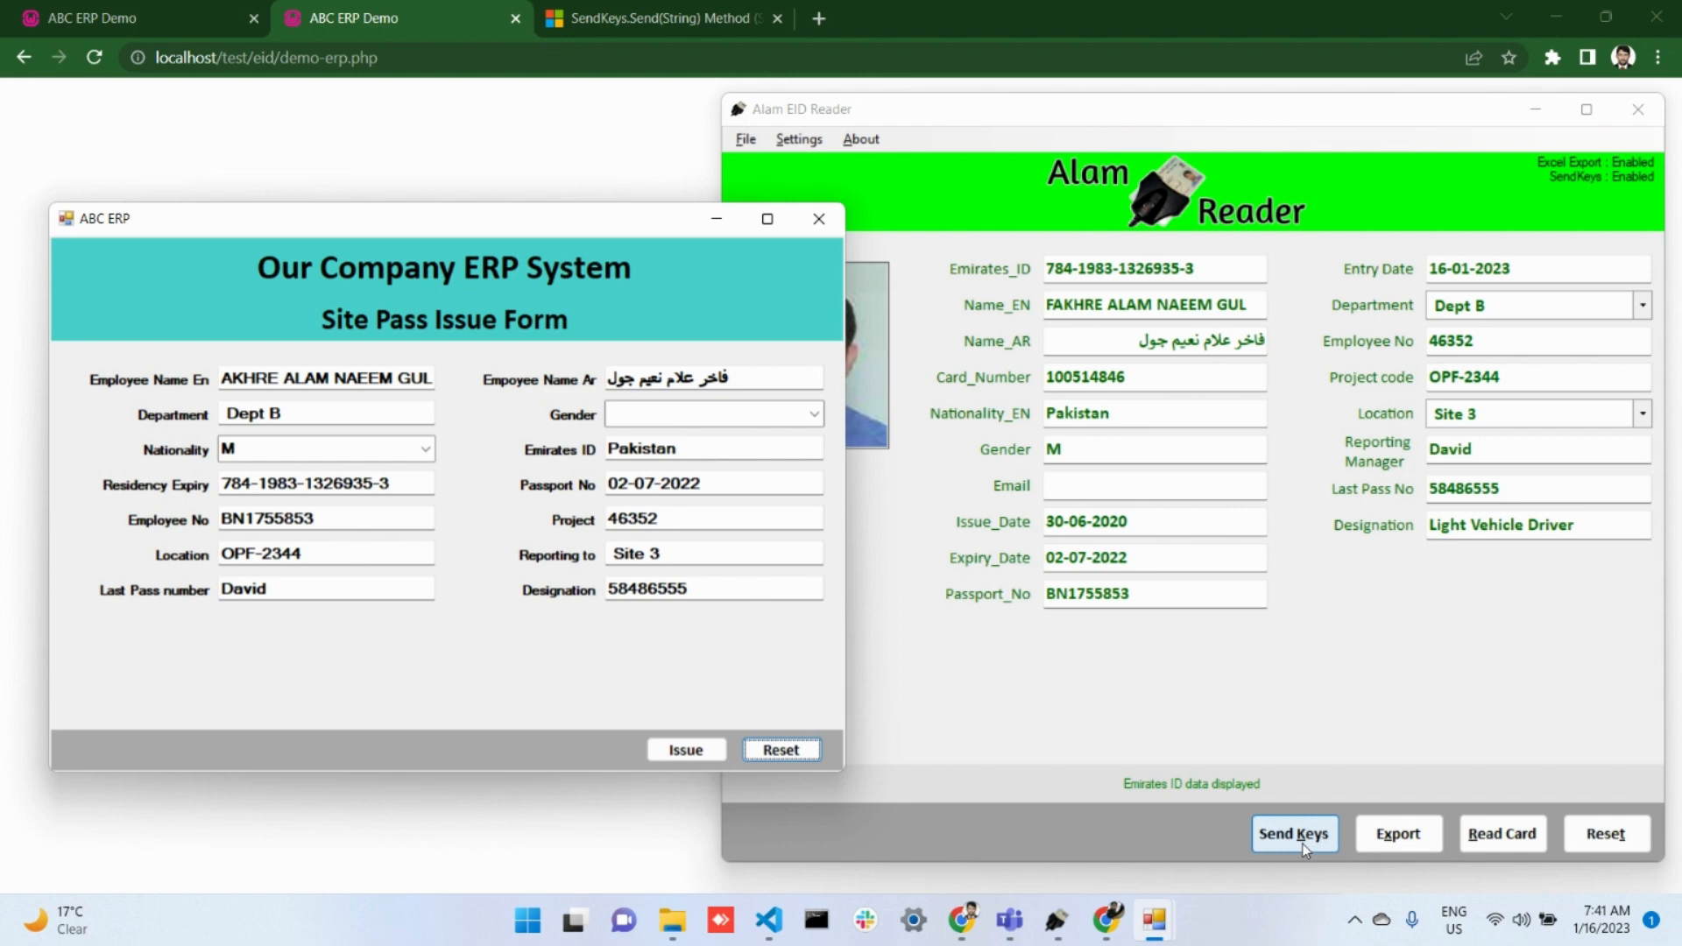
Delete the duplicate {TAB} entry before the first {F4} in the Send Keys sequence, save the settings and close them
click(798, 138)
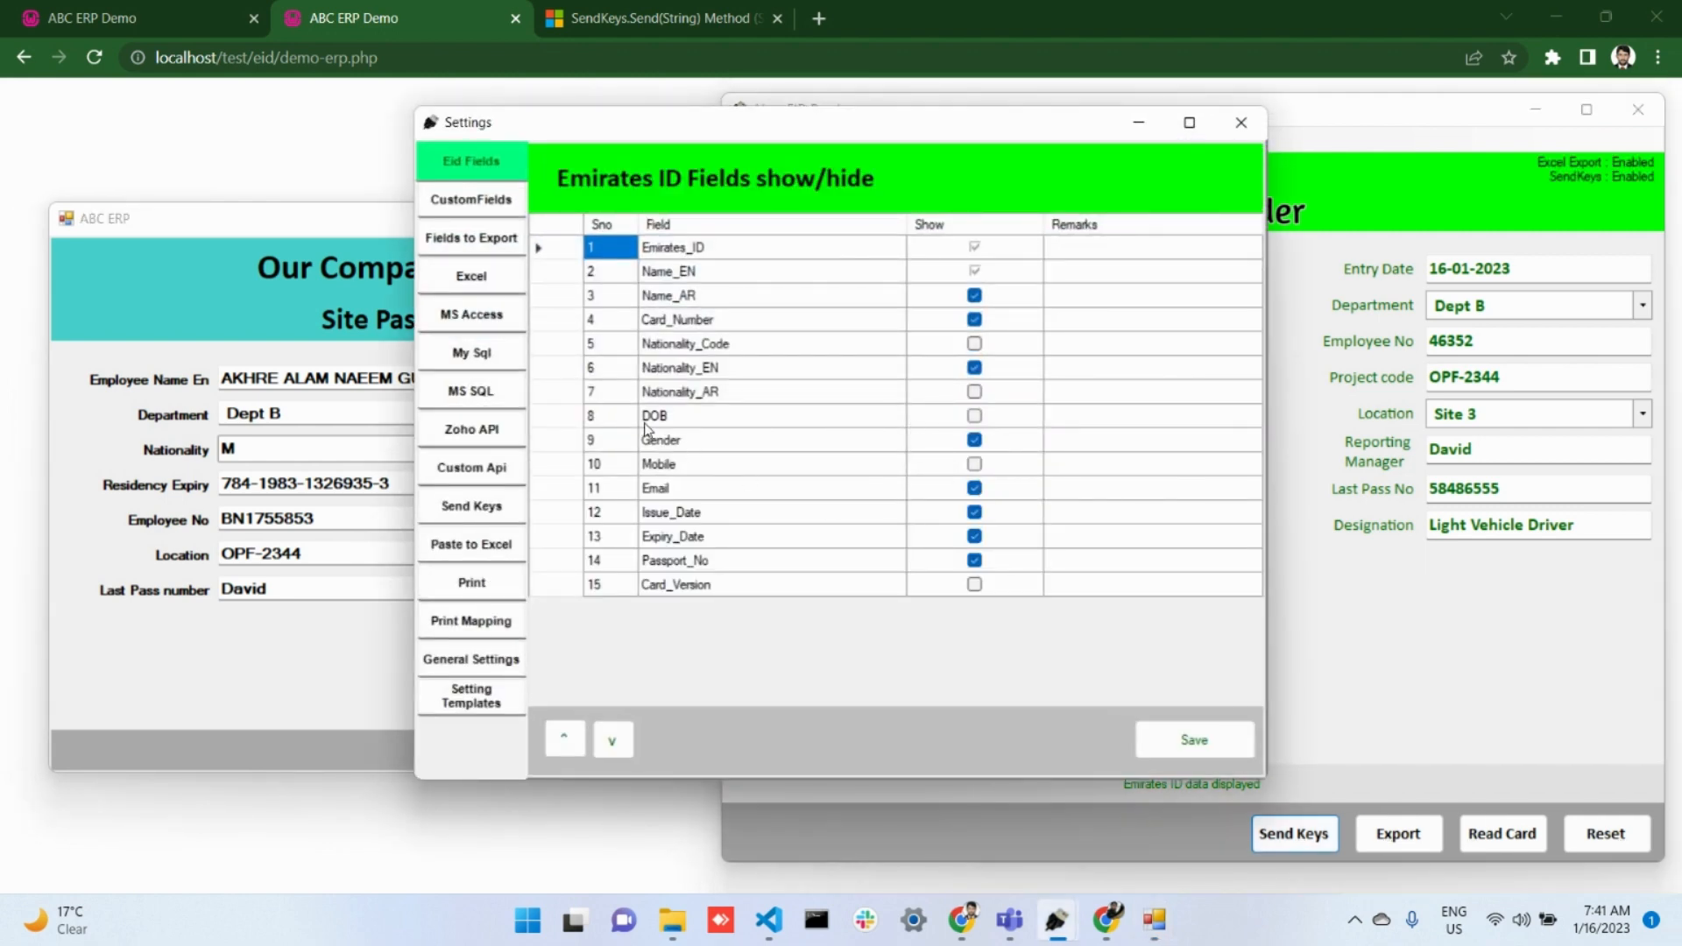
click(475, 507)
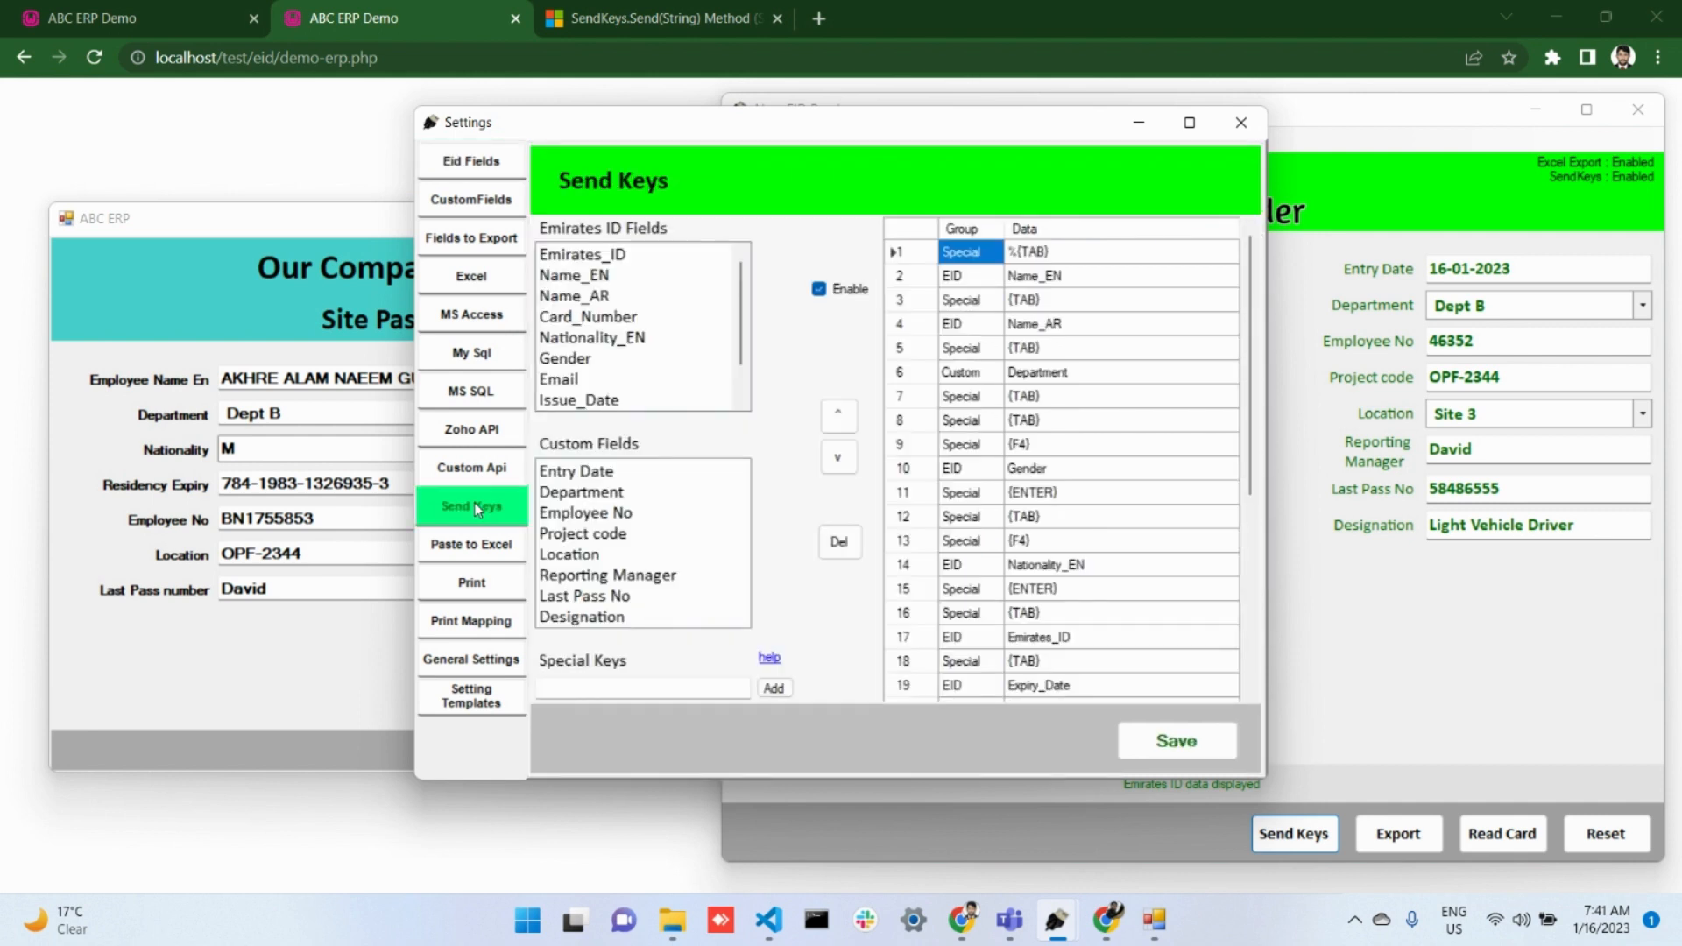
click(929, 397)
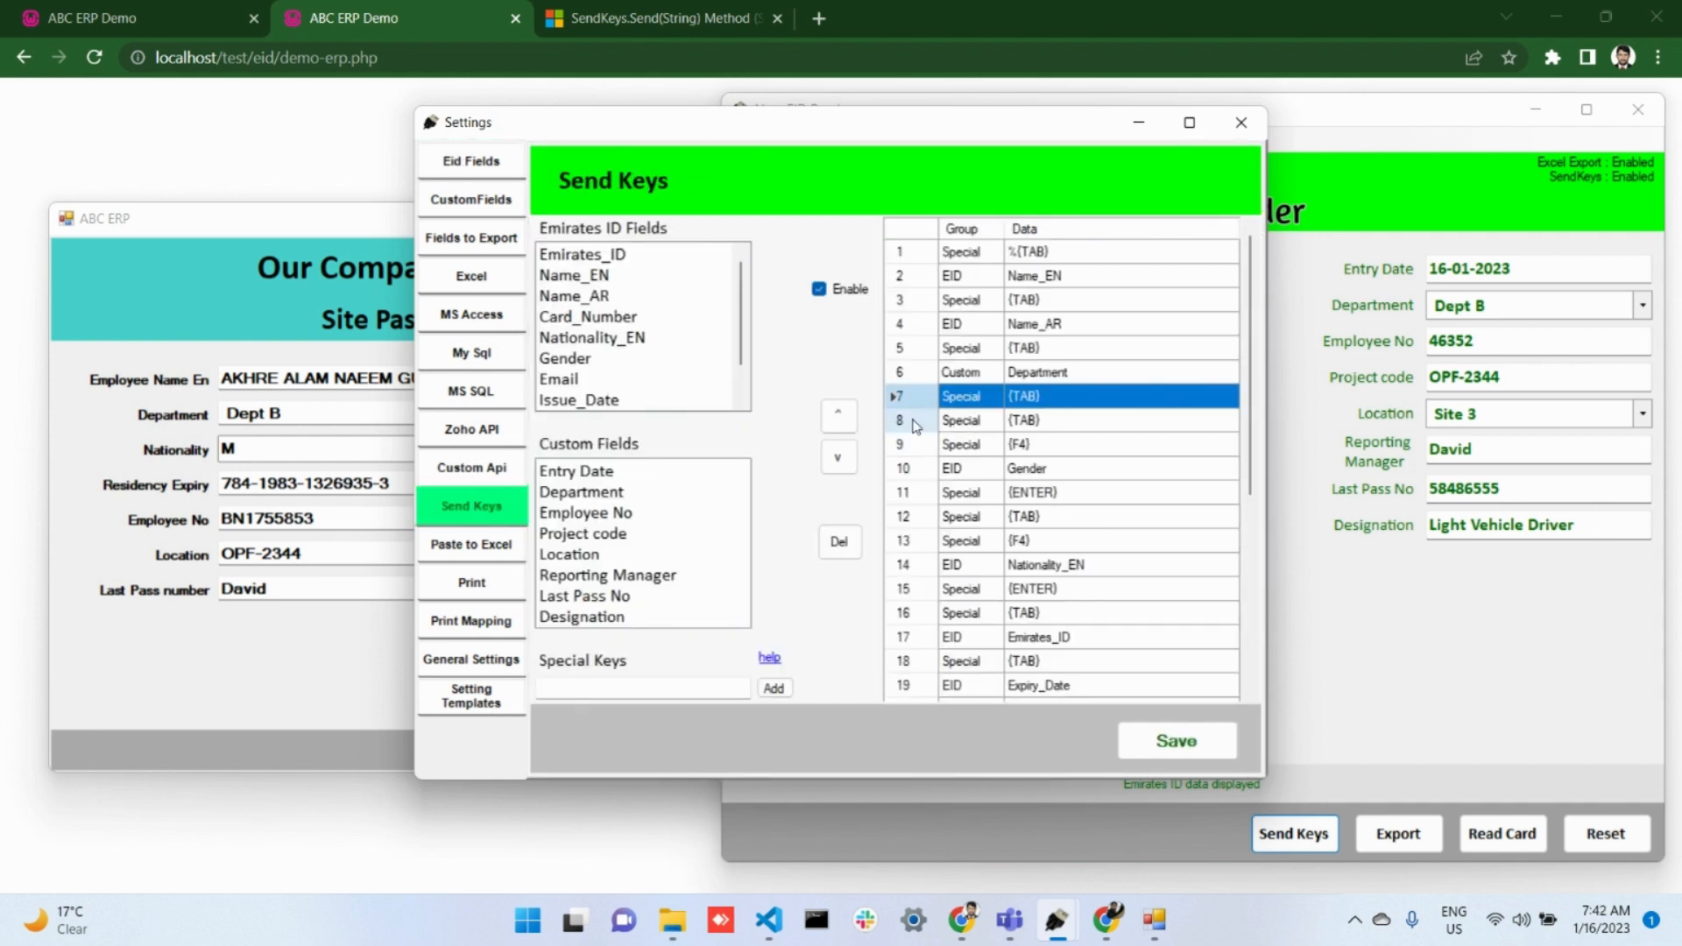
click(972, 424)
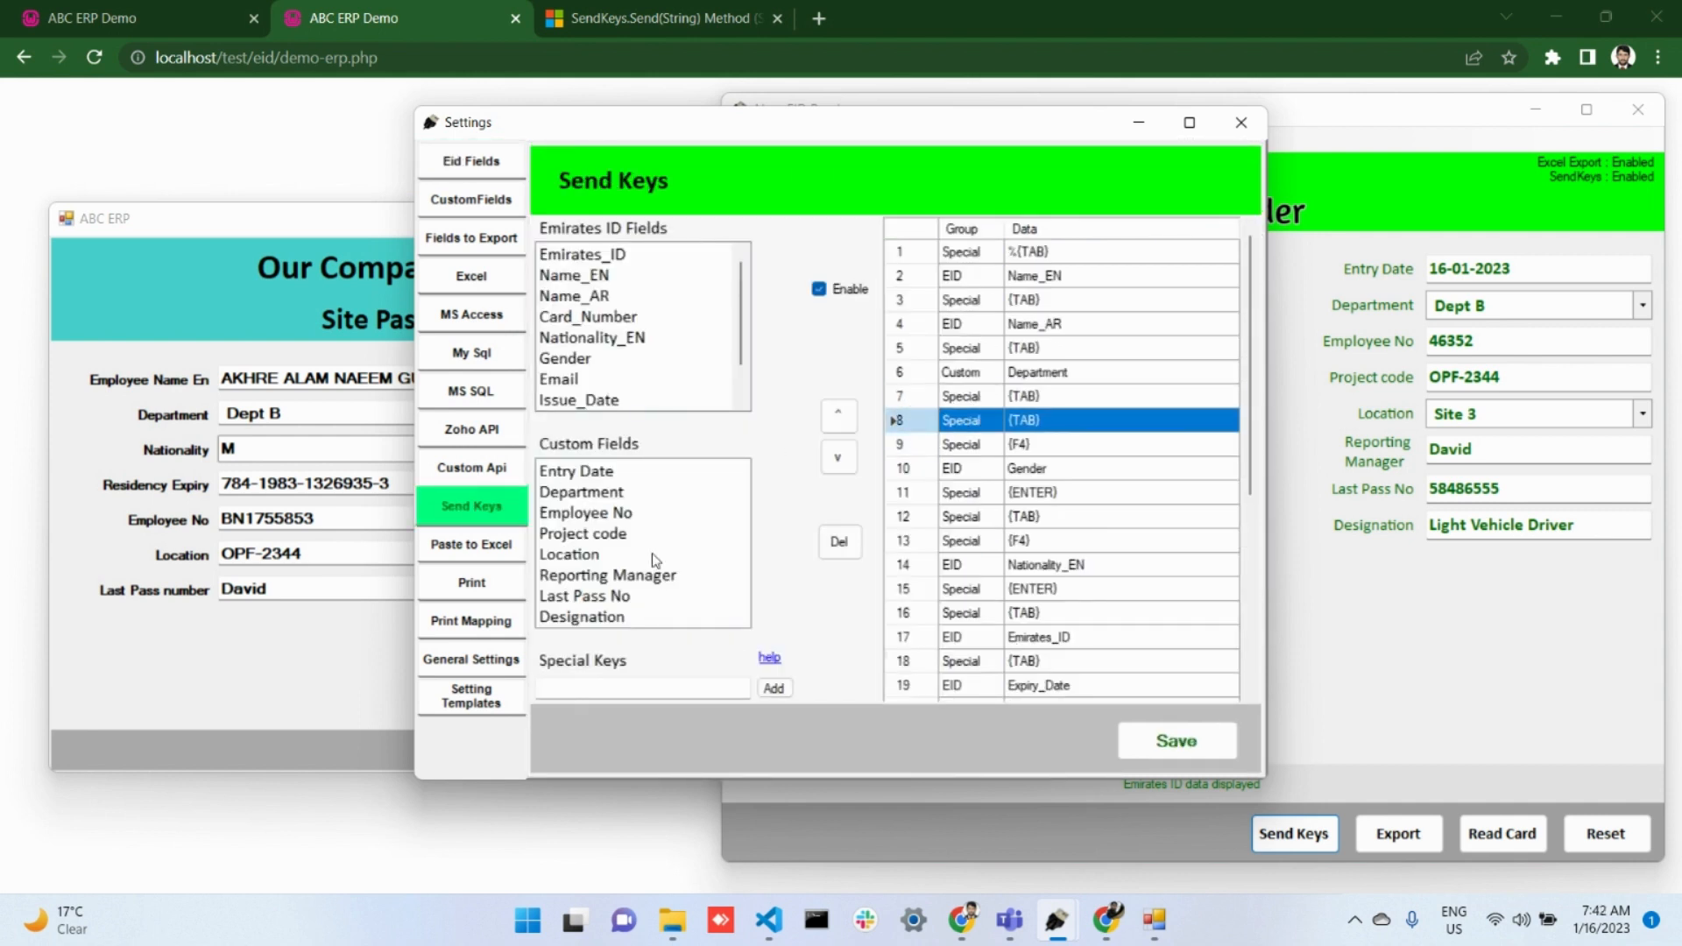
click(839, 544)
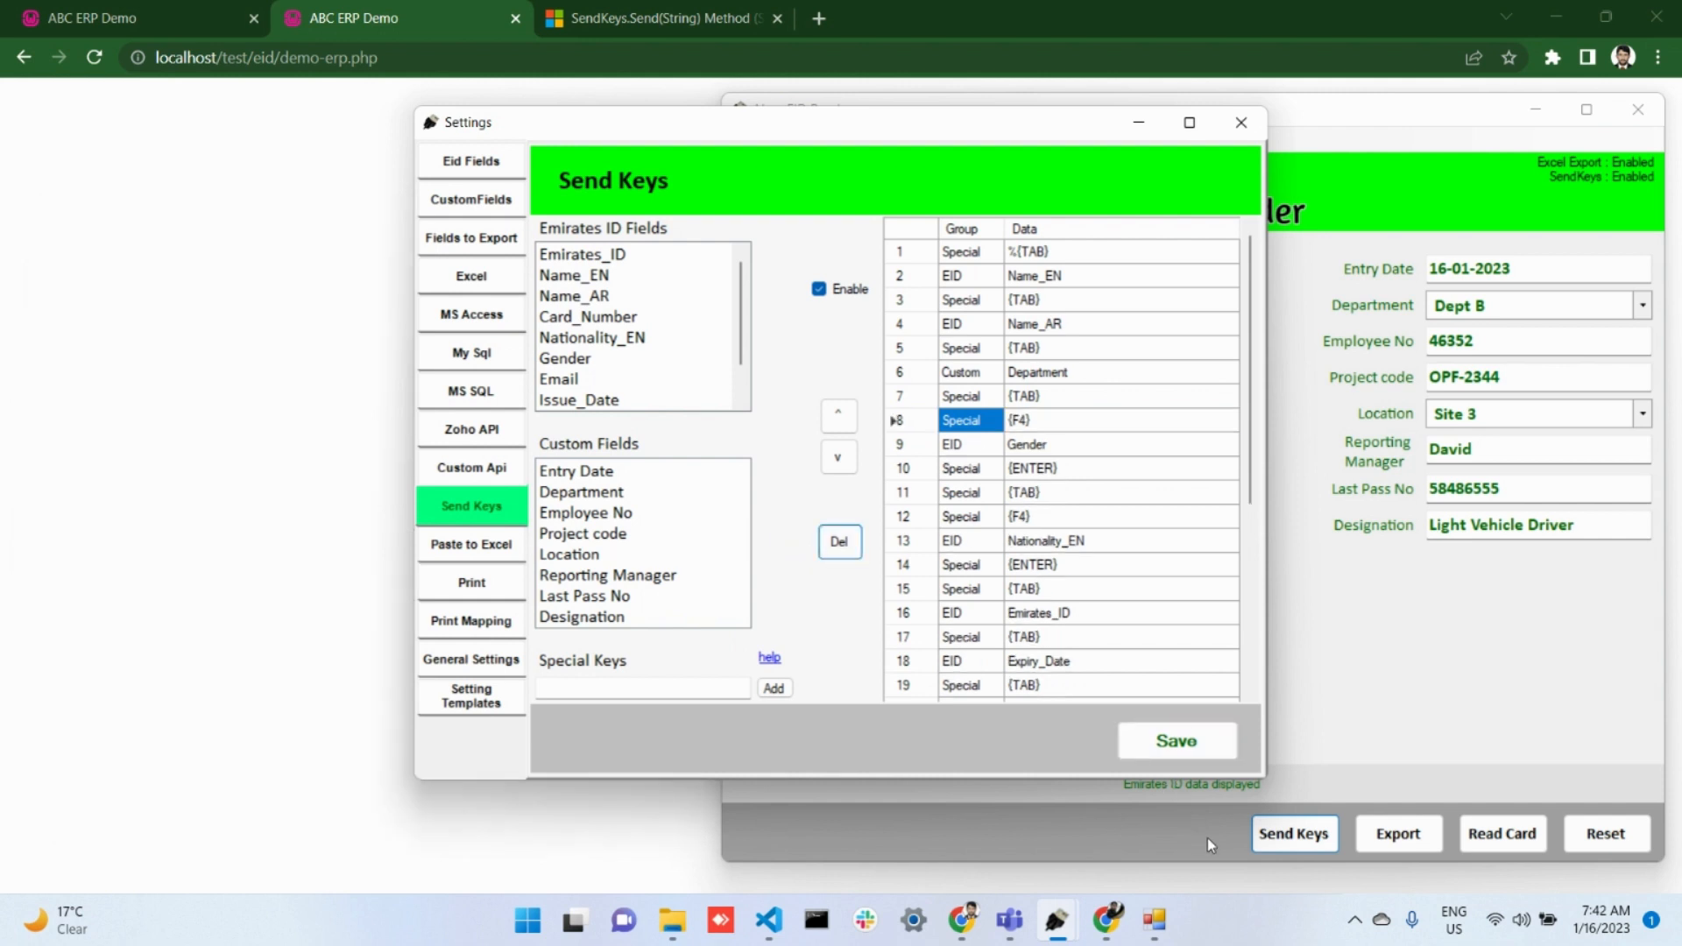
click(1148, 755)
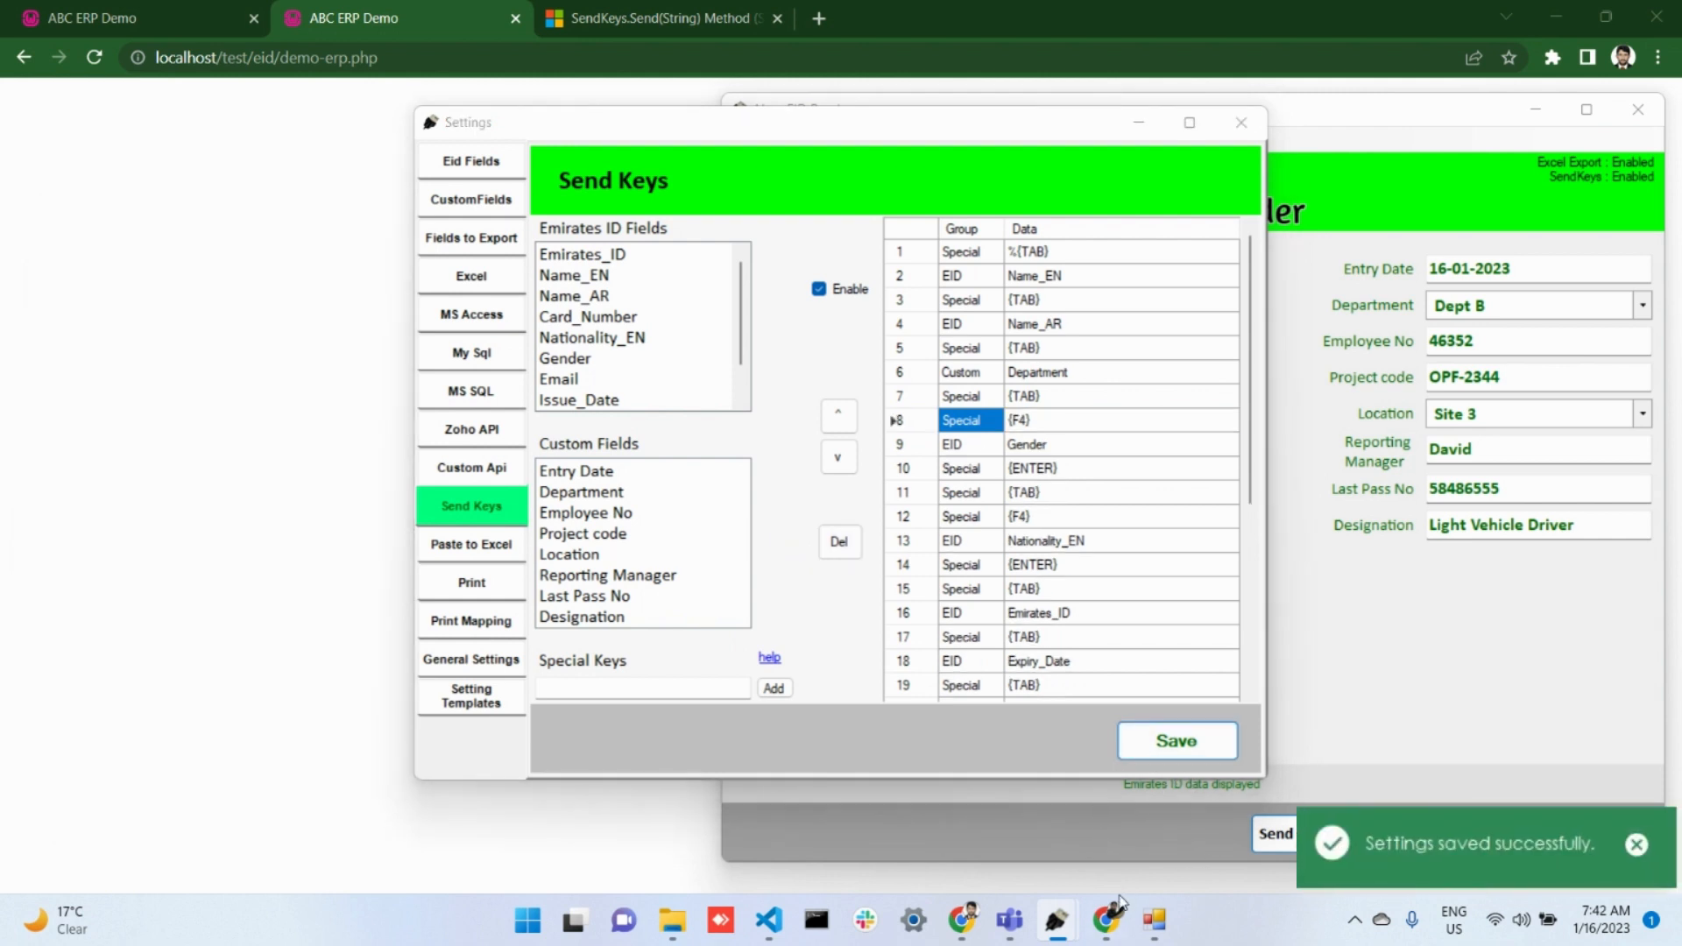
click(1244, 122)
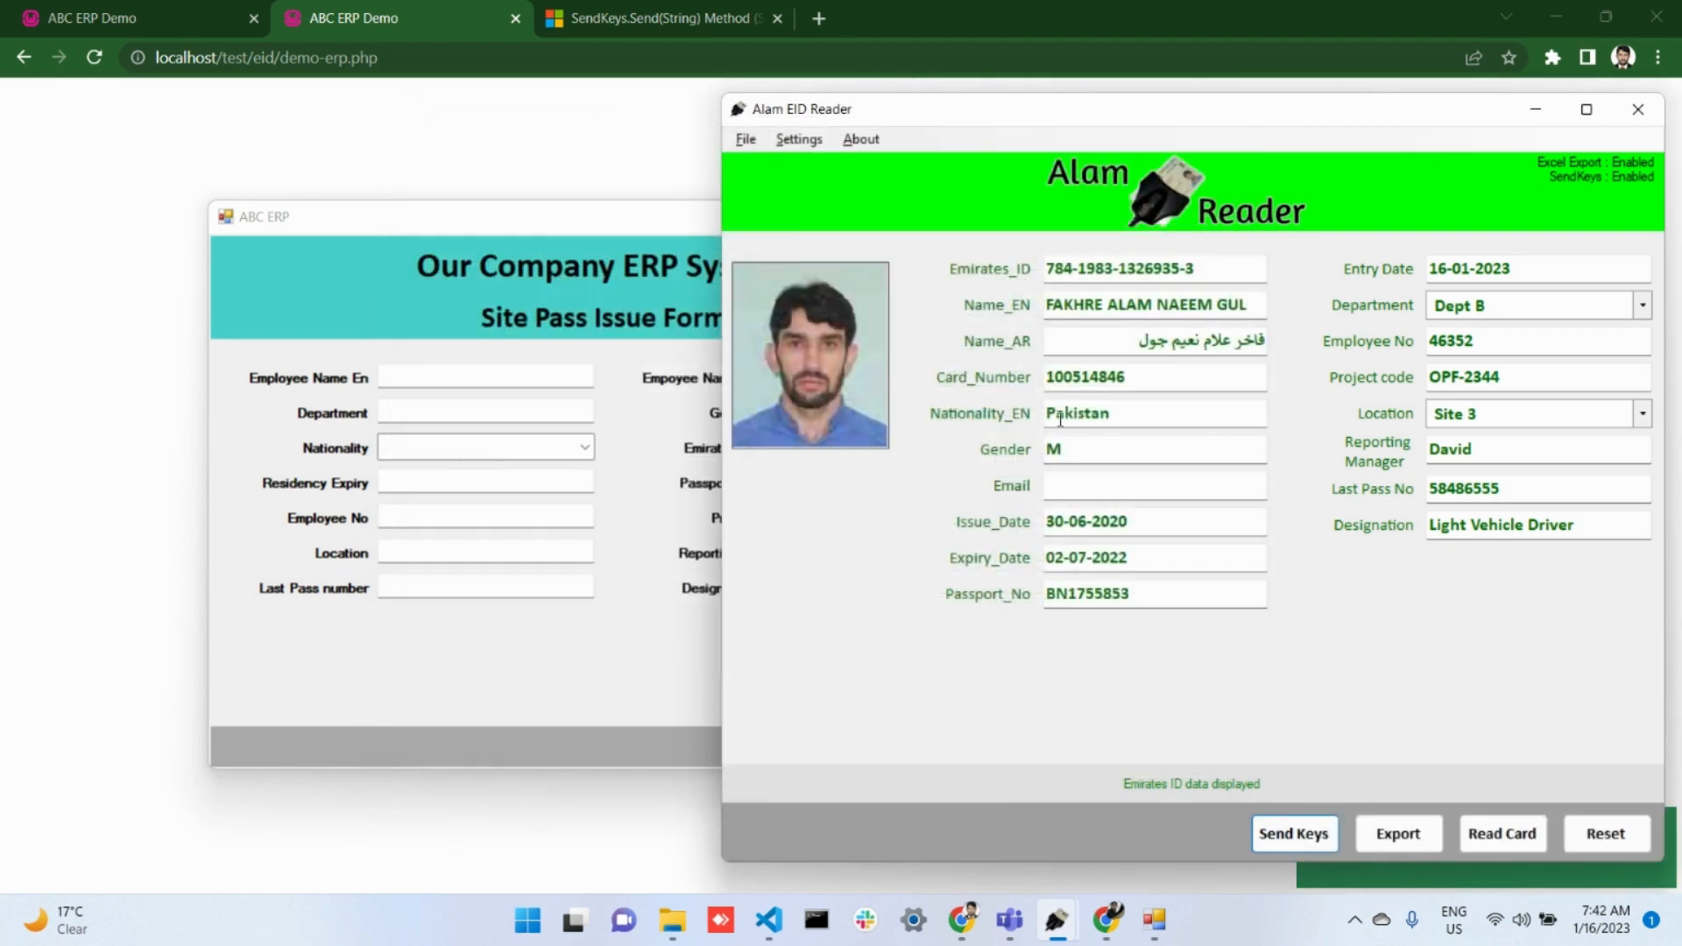
Place the empty ABC ERP form beside the reader and send the card and custom field data to it
drag(560, 220, 401, 222)
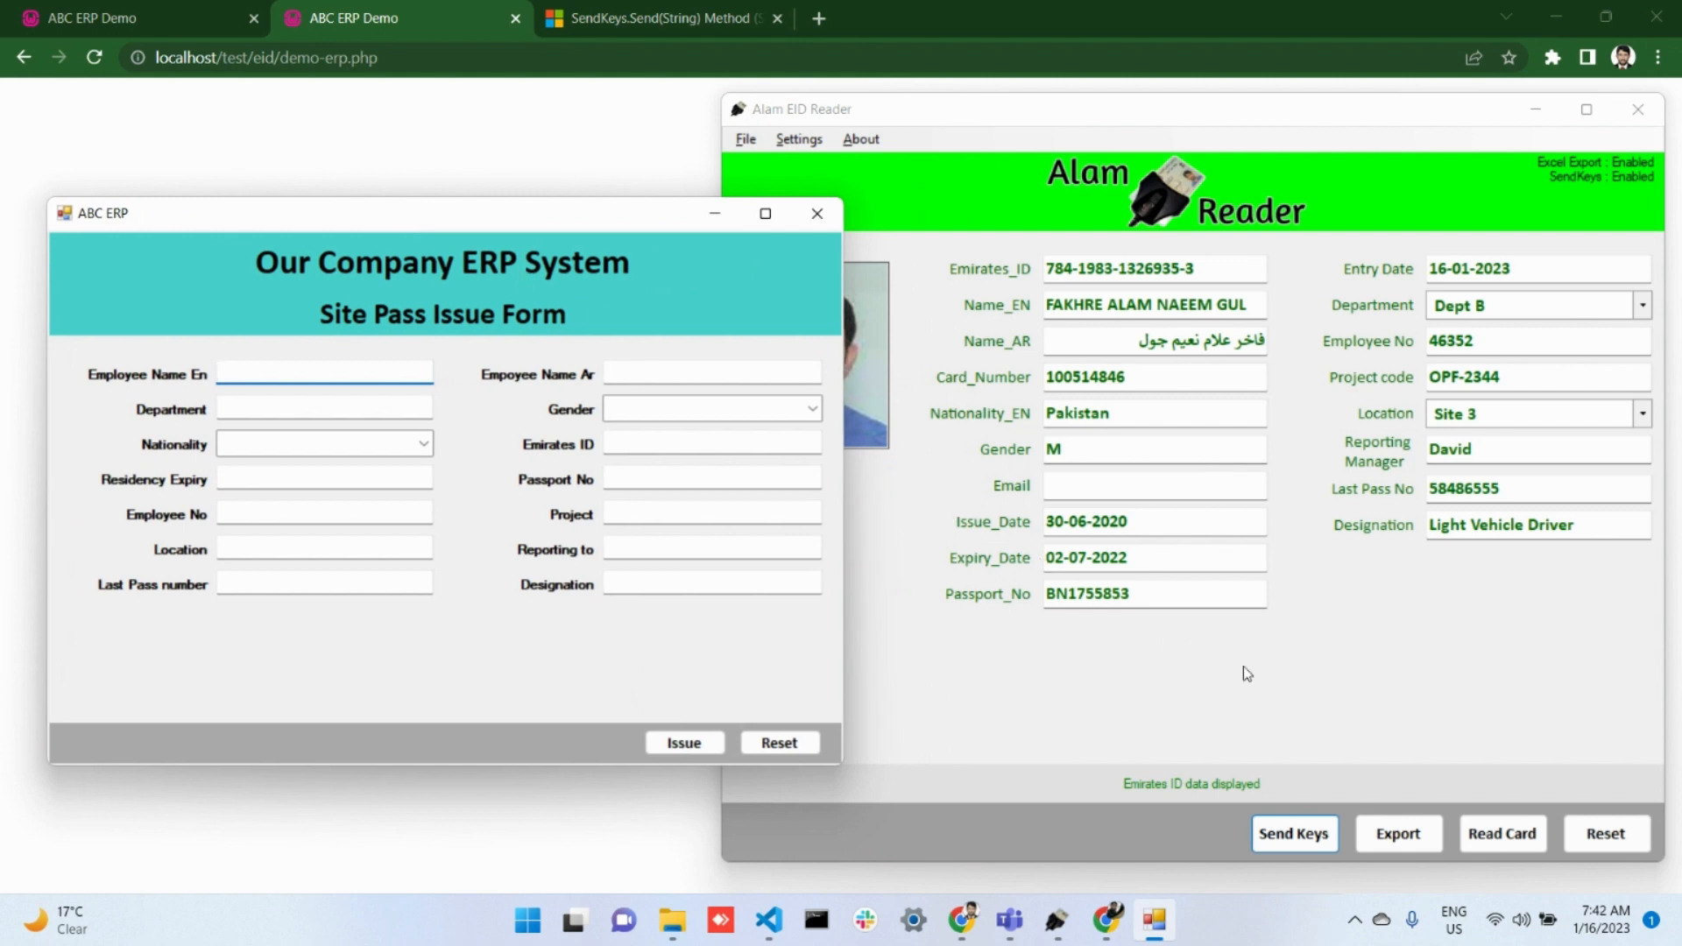
click(1303, 837)
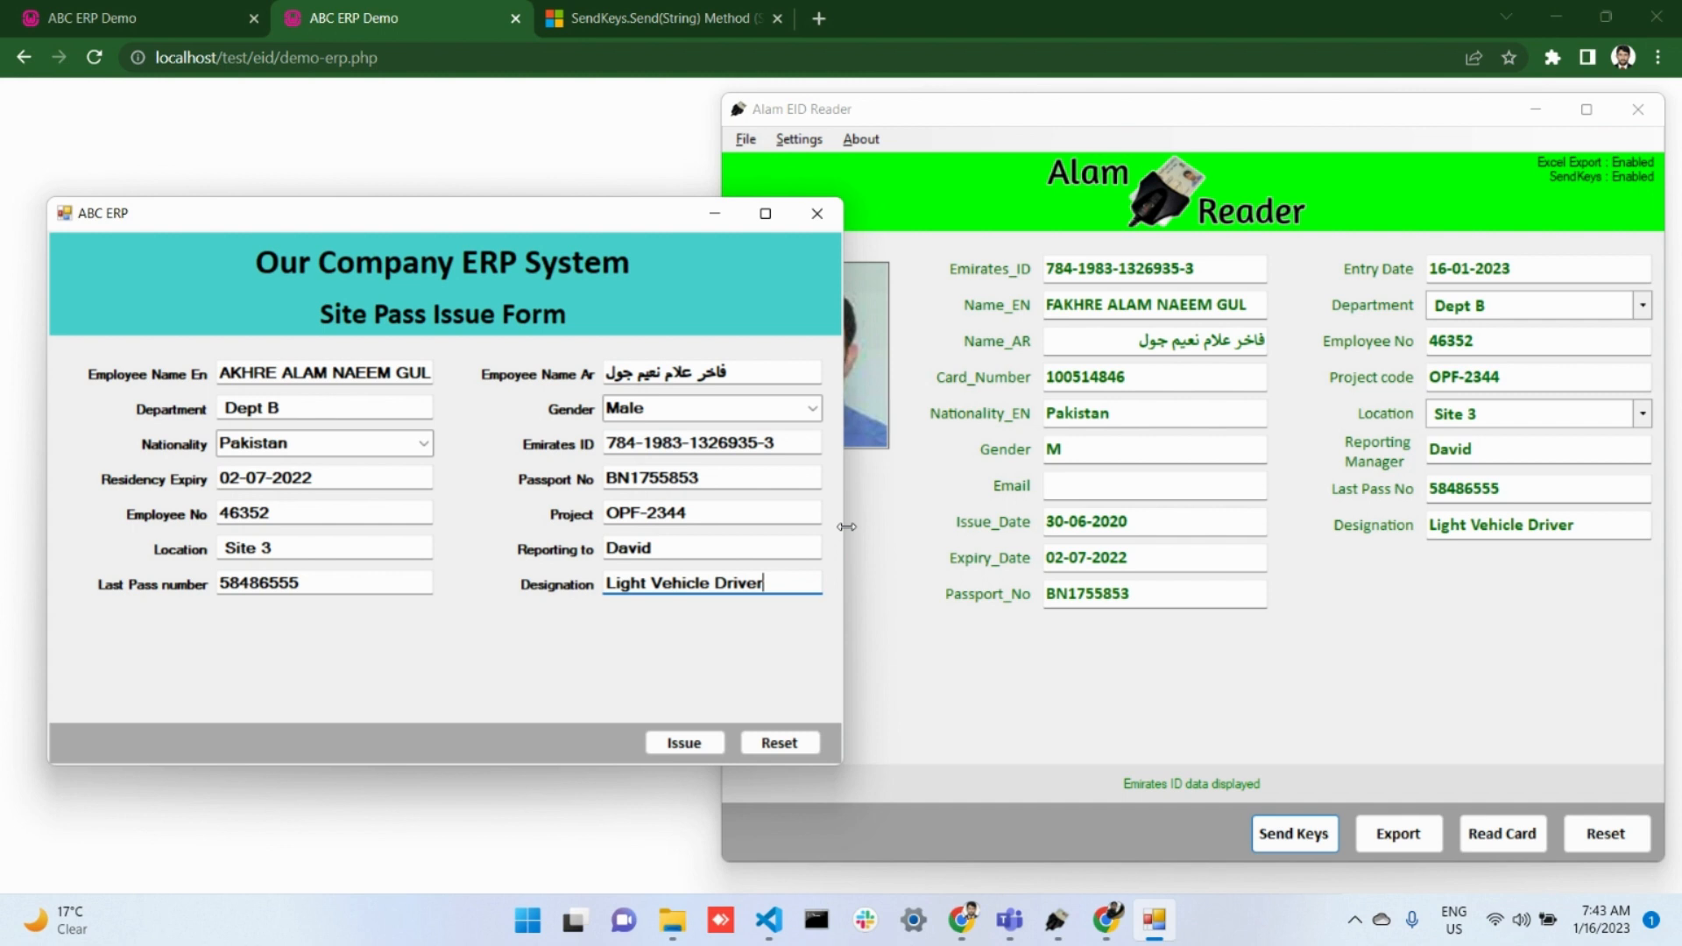
Switch to the web-based ABC ERP Demo form, bring up Alam EID Reader and set Department to Dept C and Location to Site 1
click(181, 8)
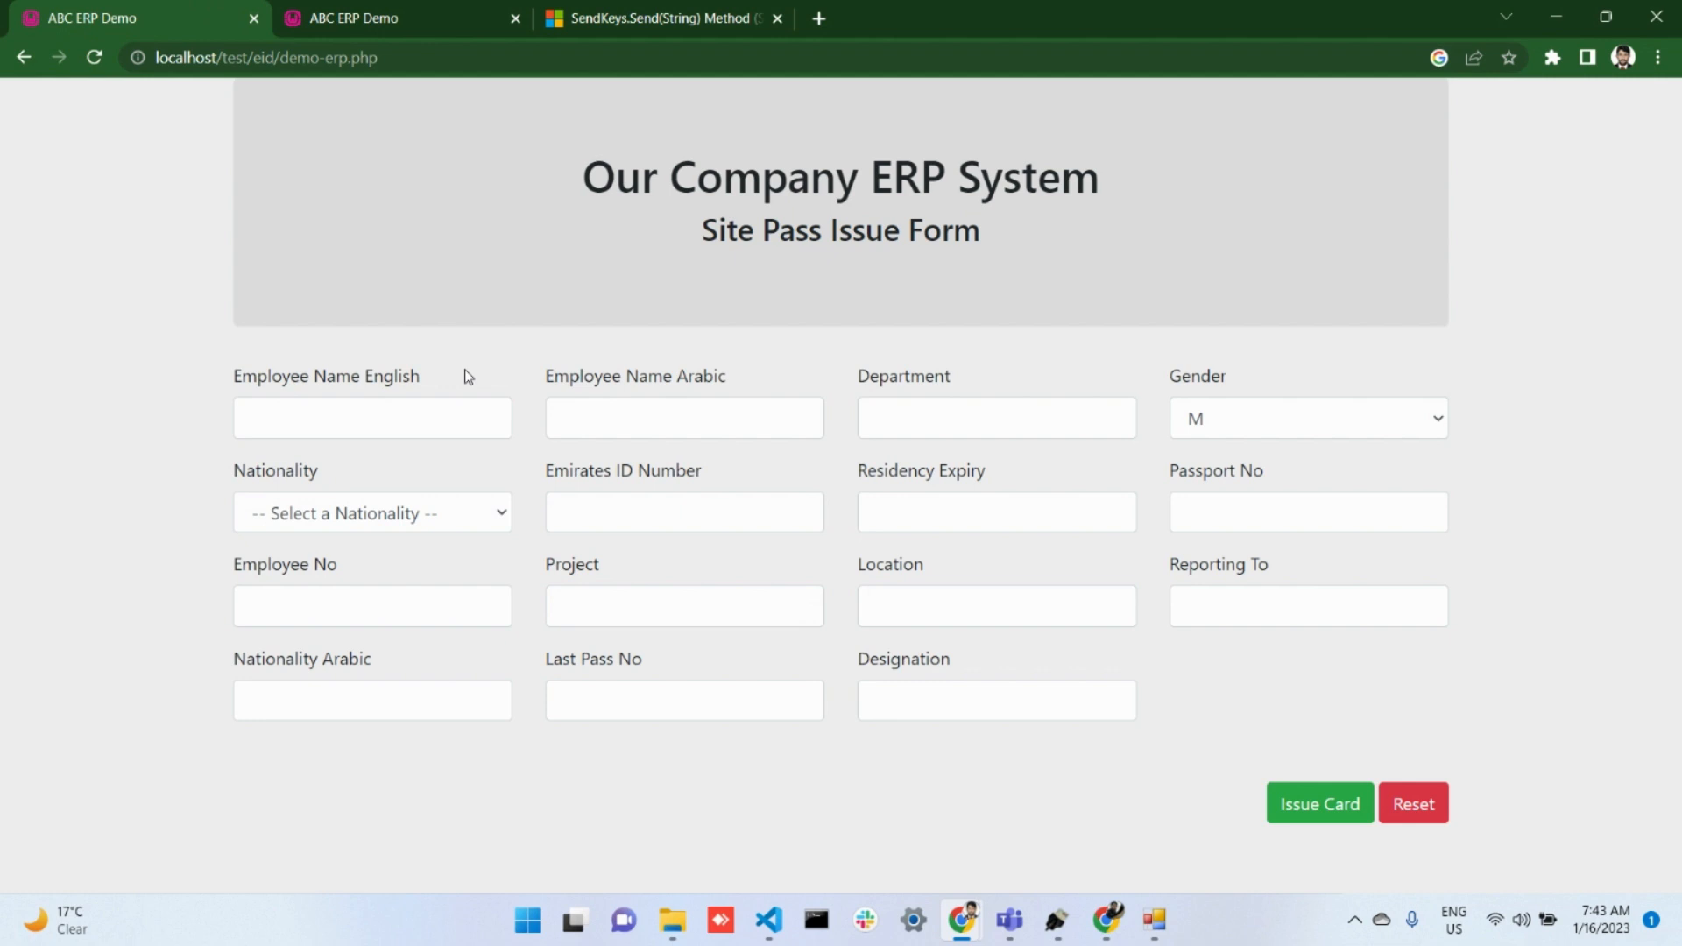
click(1064, 923)
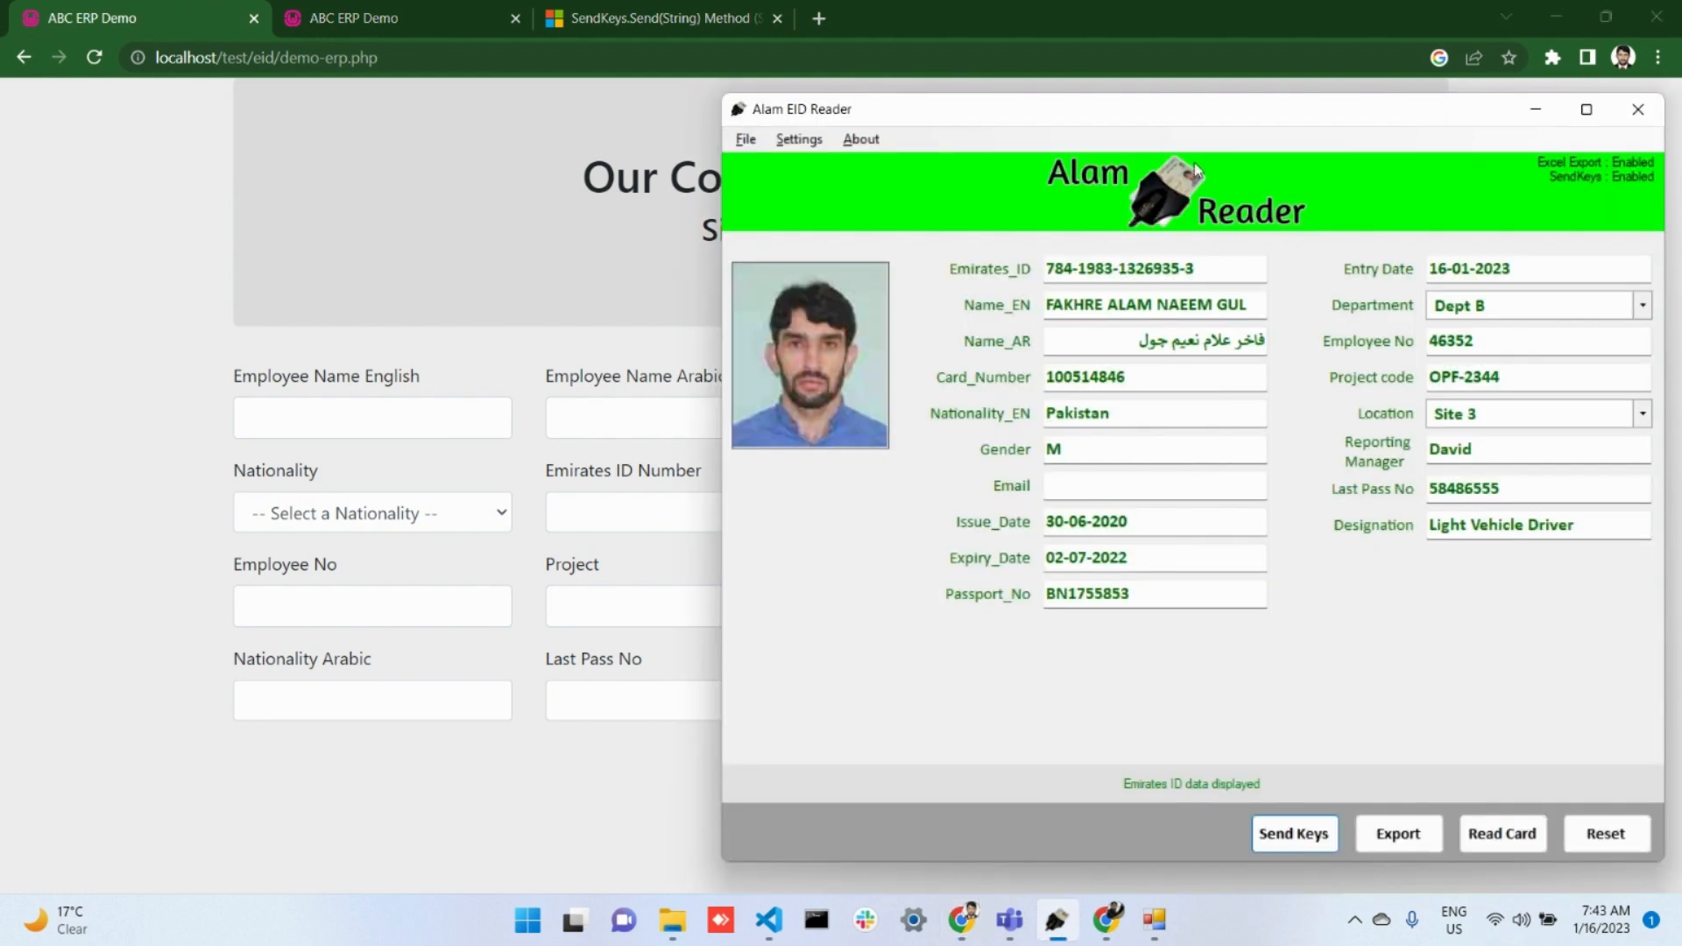
click(1643, 306)
click(1568, 372)
click(1643, 413)
click(1569, 436)
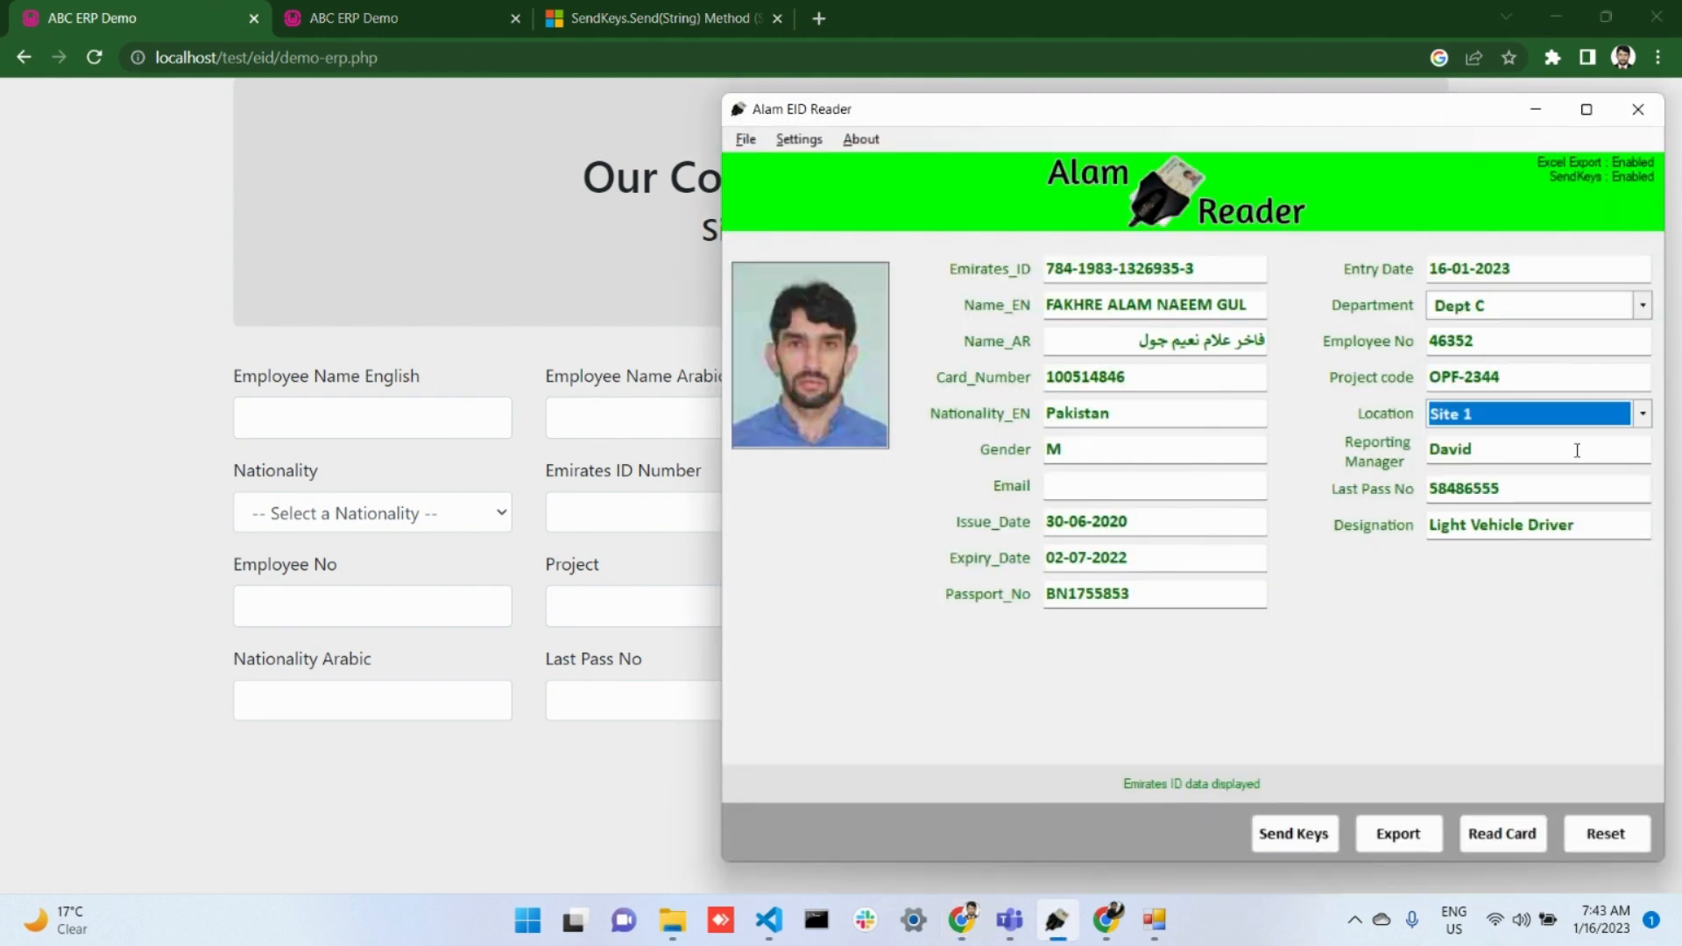
Change the project code to OPF-2385 and the designation to Electric Technition
click(1486, 377)
drag(1486, 378, 1543, 382)
text(85)
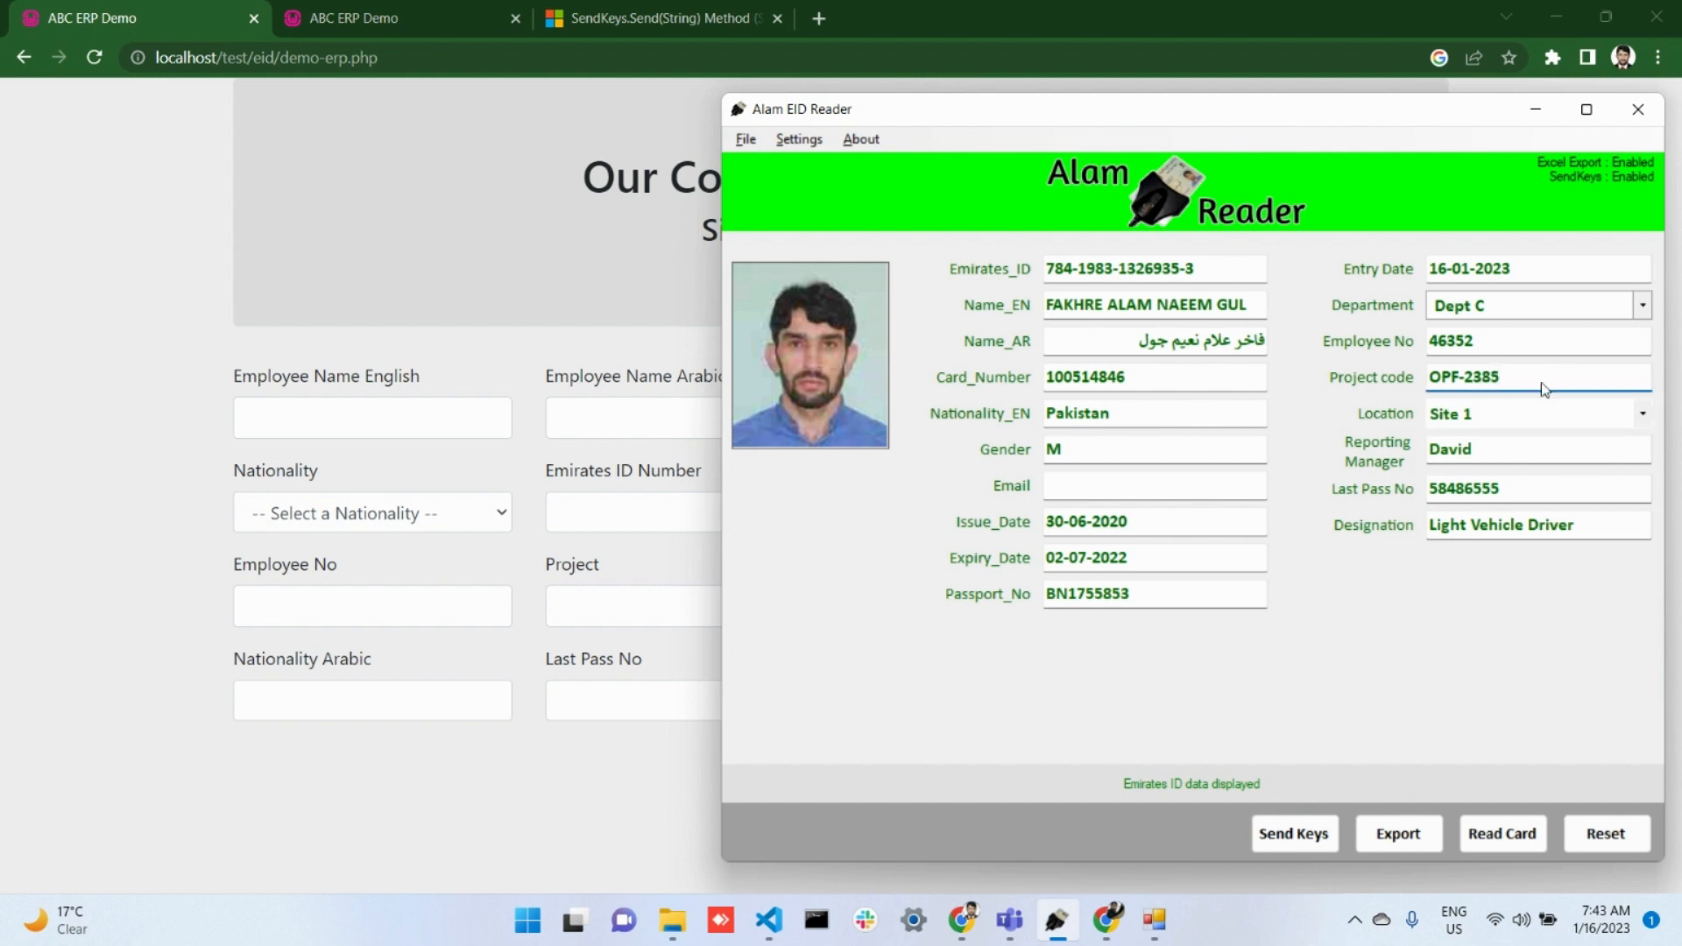
click(1585, 527)
drag(1585, 527, 1352, 539)
text(Electric )
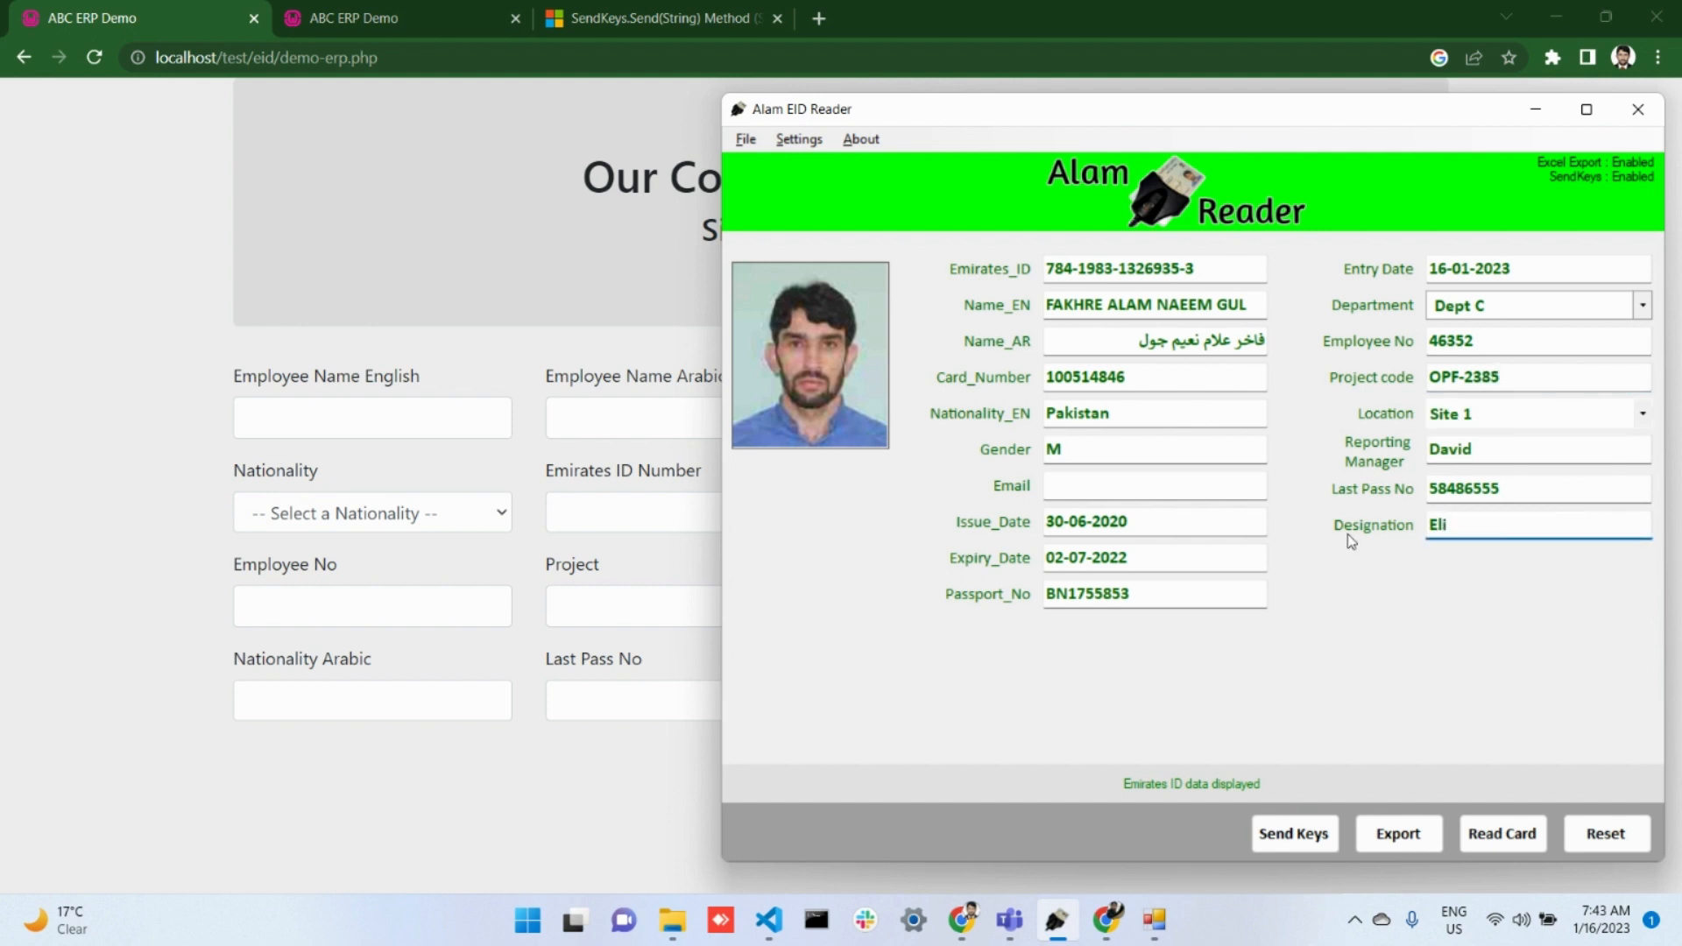
text(Technition)
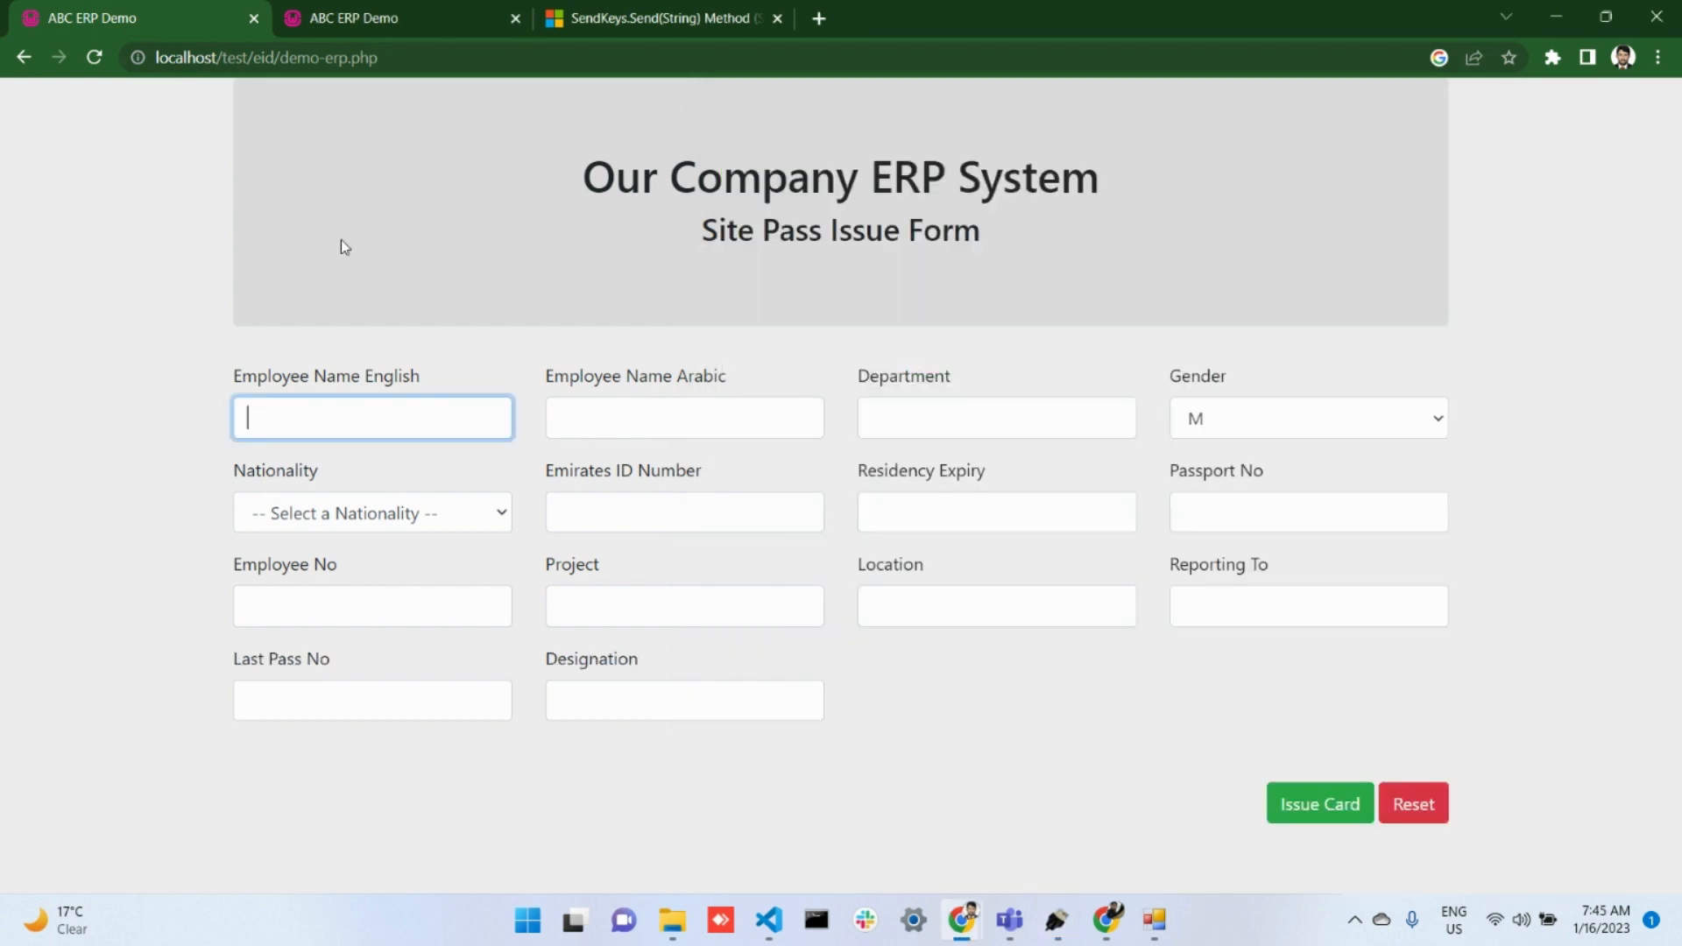
Send the reader's data to the web Site Pass Issue Form and check its Gender and Nationality dropdowns
key(alt+Tab)
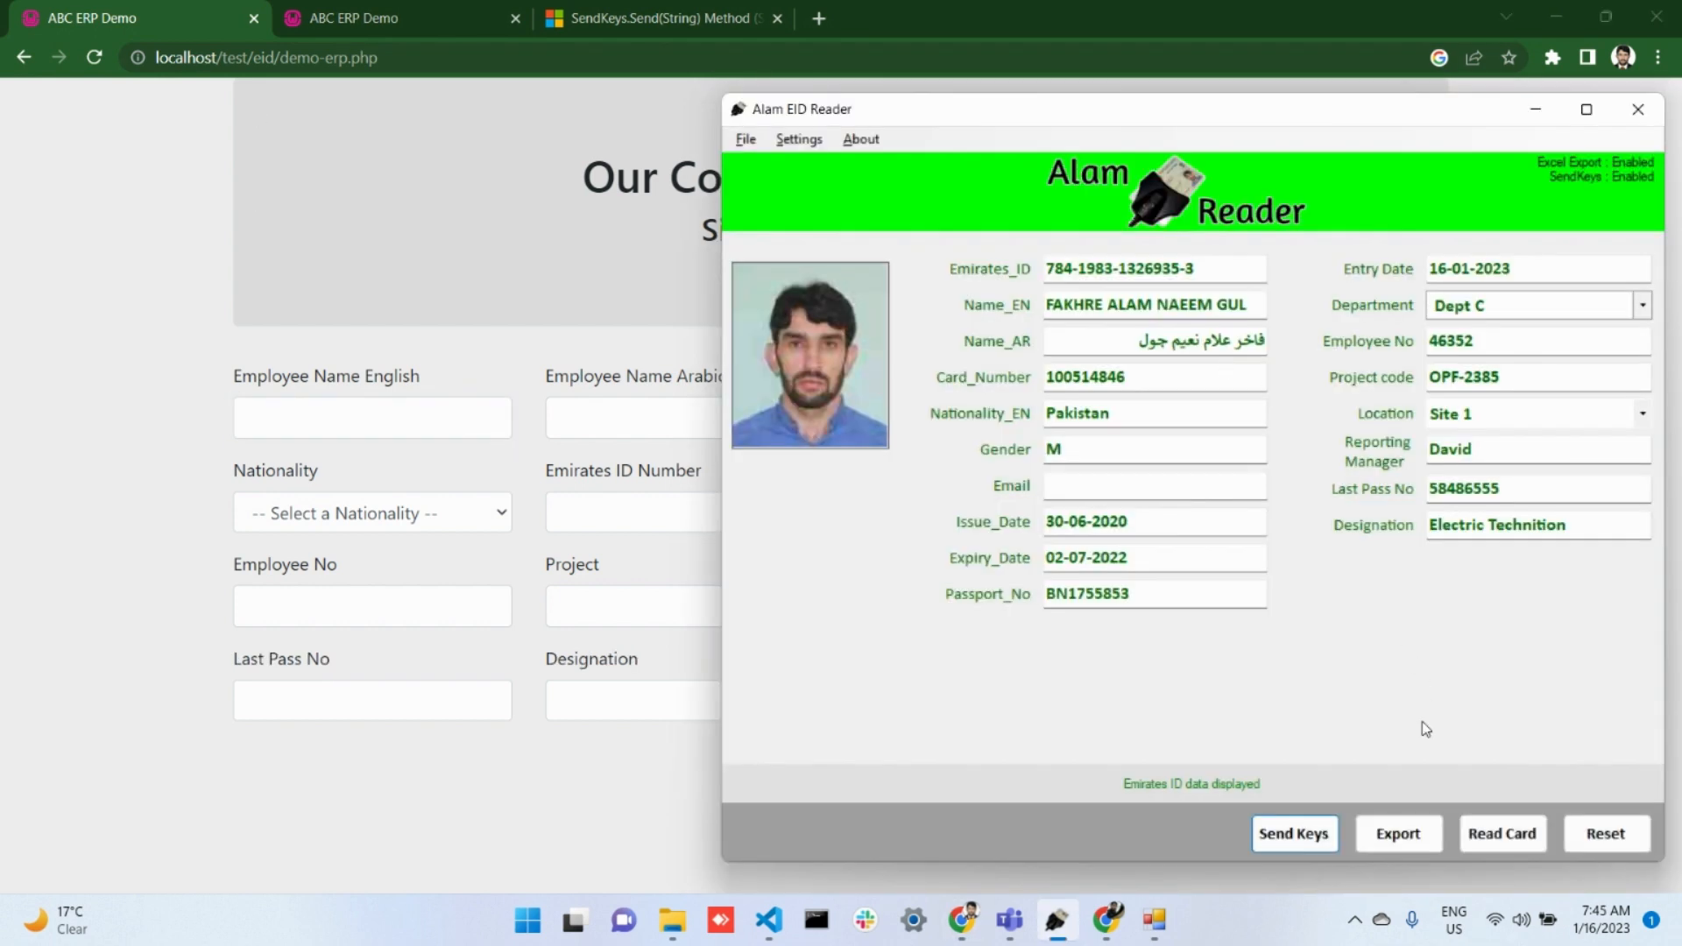
click(1297, 834)
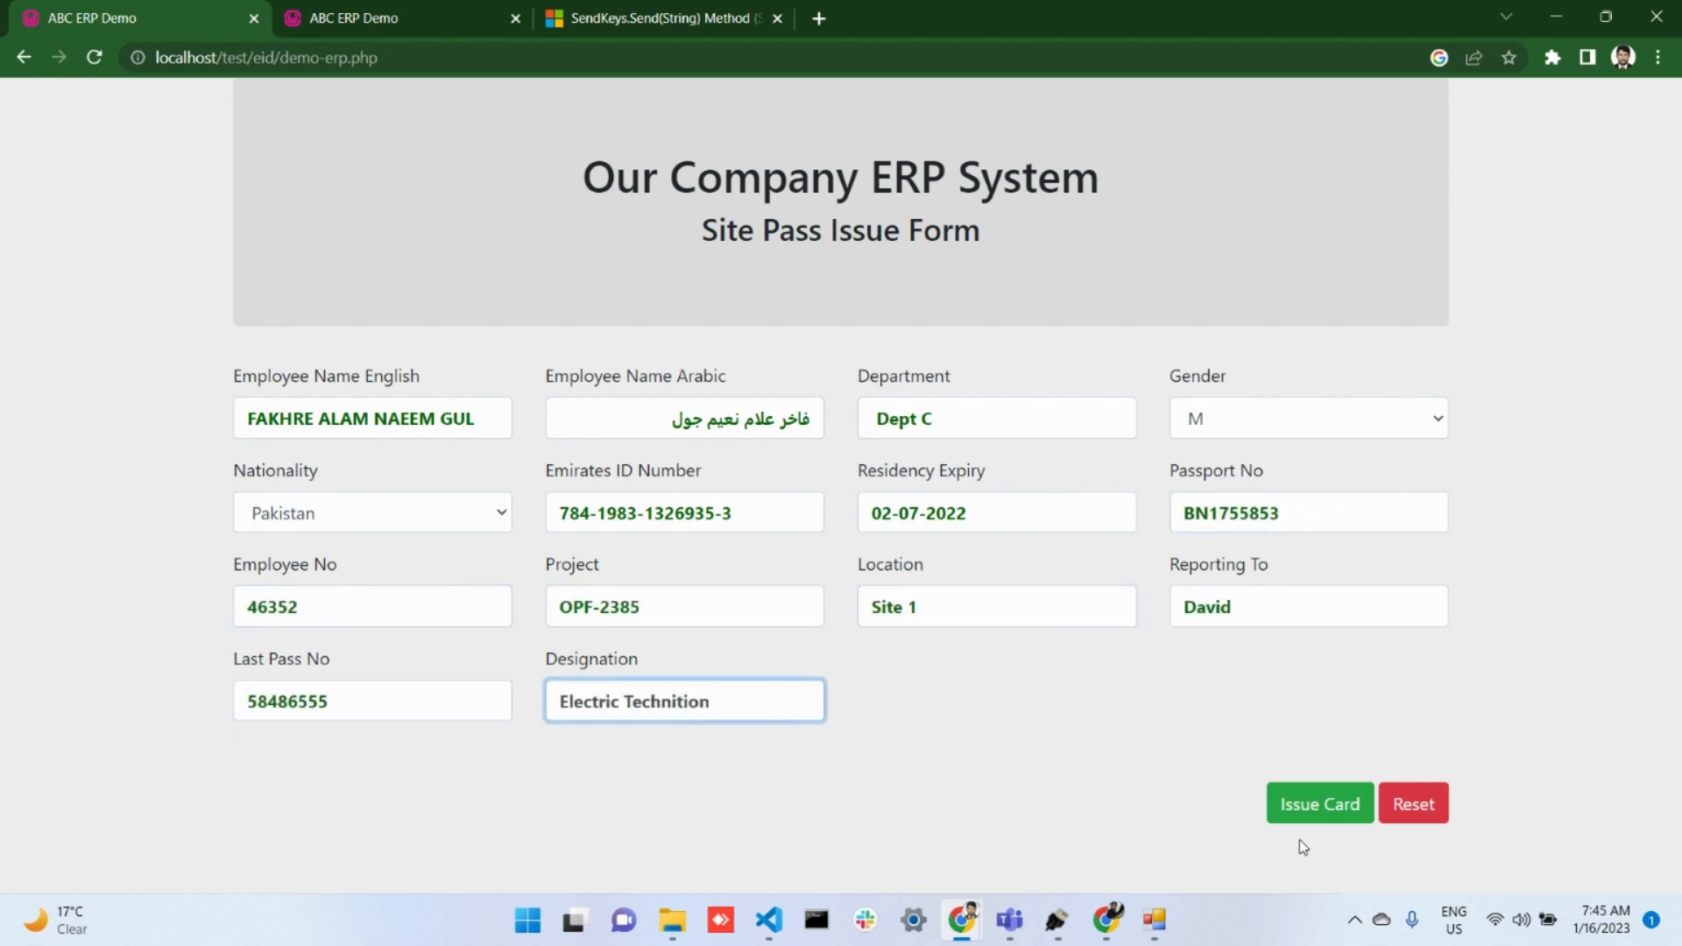
click(1437, 423)
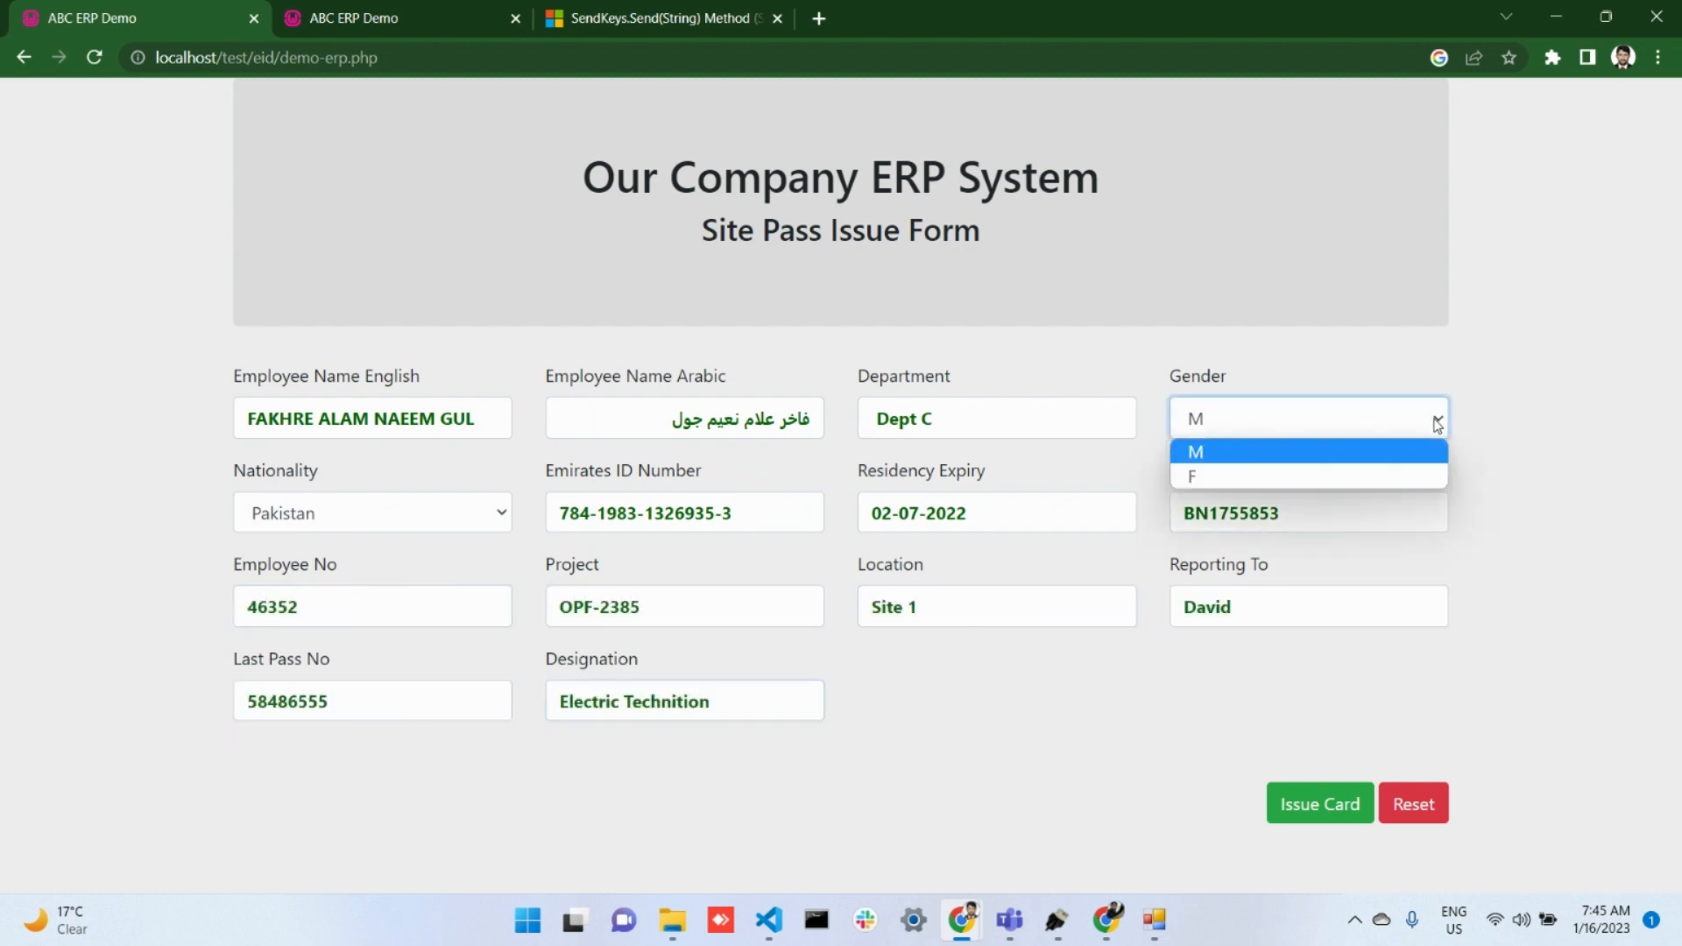
click(1438, 424)
click(477, 522)
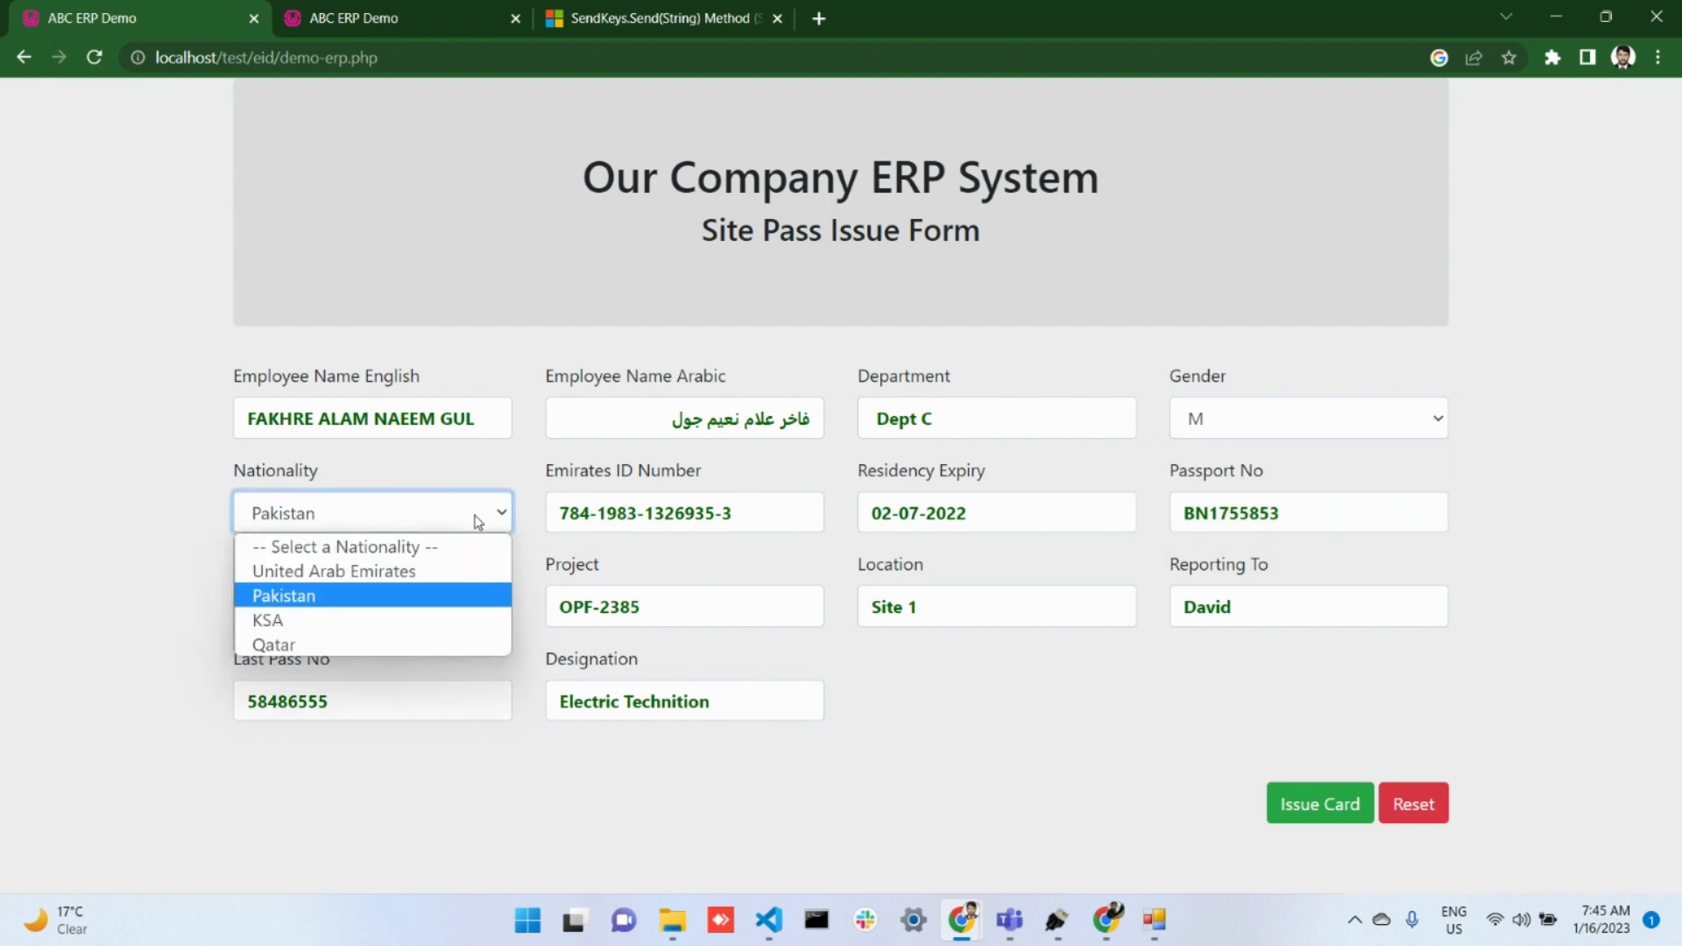
click(477, 521)
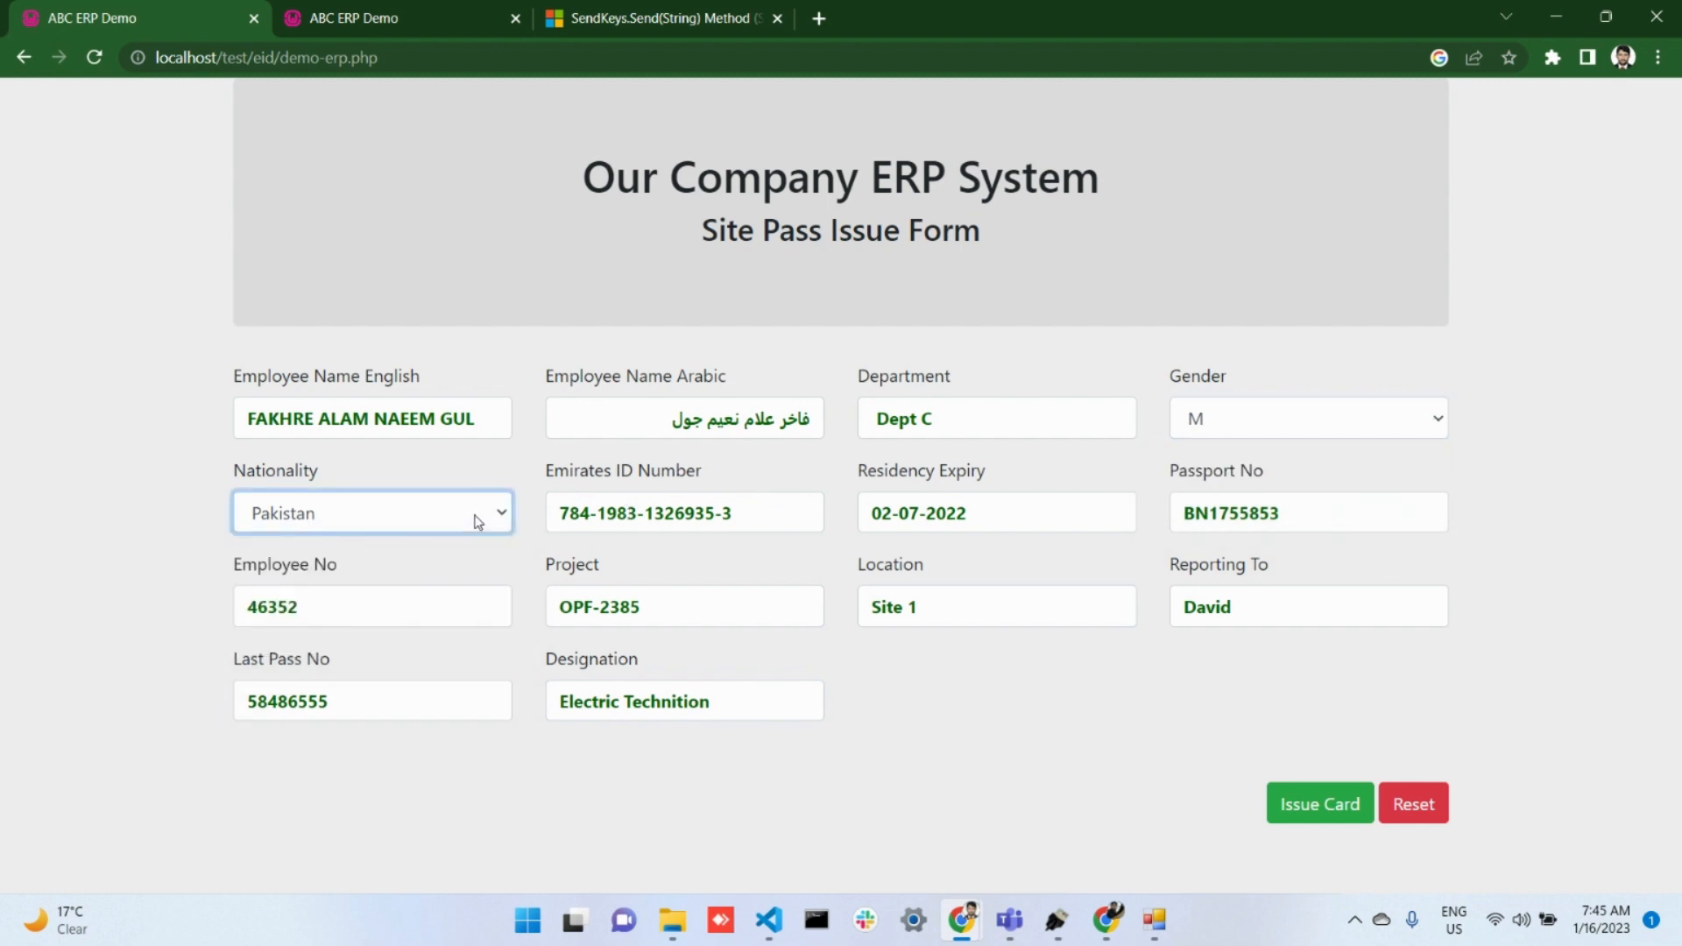